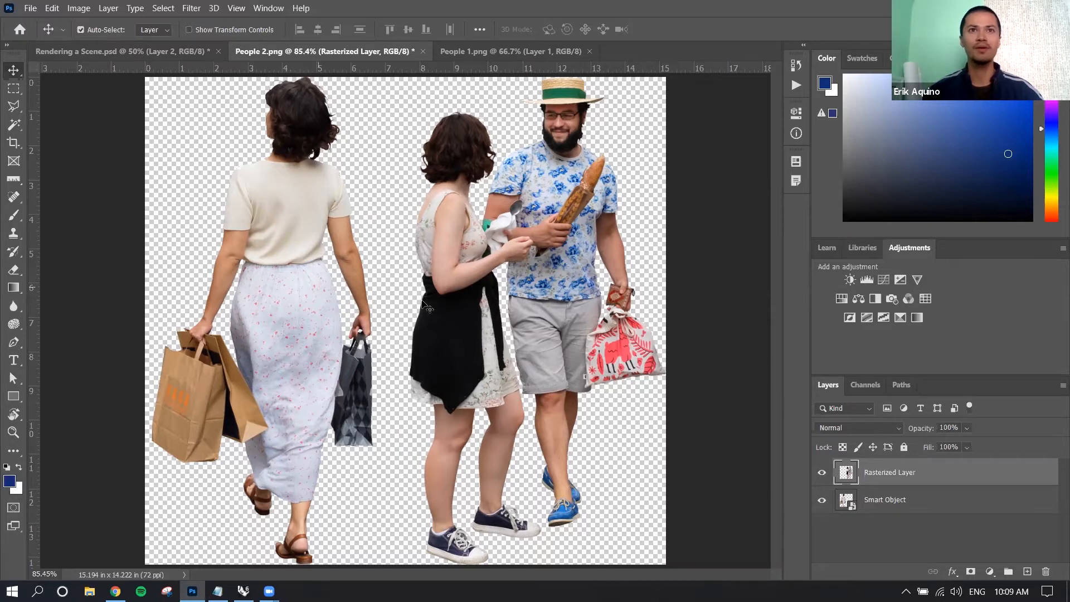
# Compare the Rasterized Layer with the Smart Object layer and check the Rasterized Layer's Convert to Smart Object option.
pyautogui.hotkey('alt', '[')
pyautogui.hotkey('alt', ']')
pyautogui.hotkey('alt', '[')
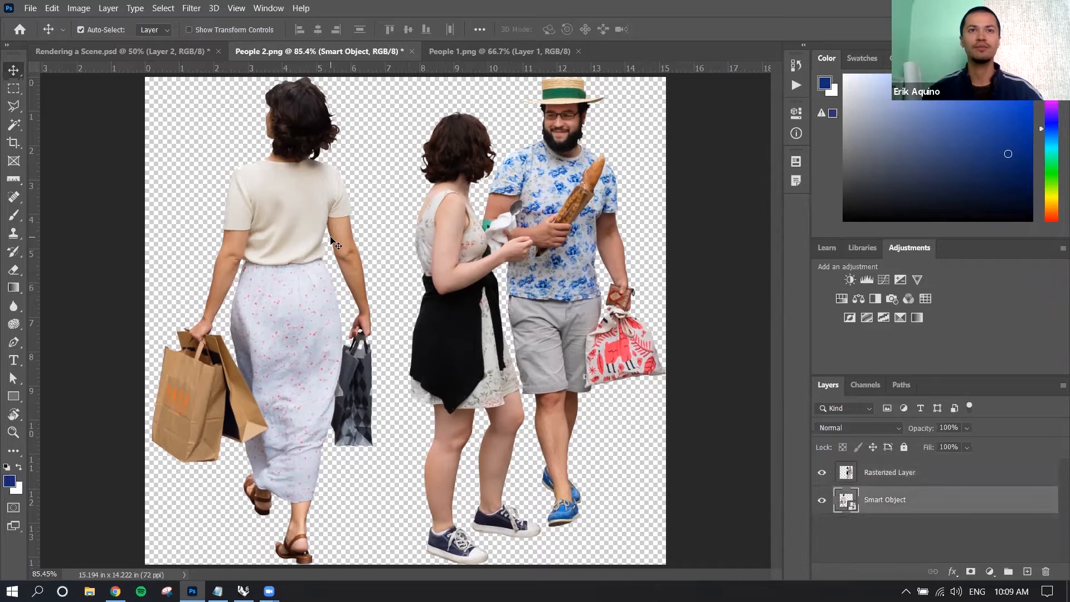
pyautogui.hotkey('alt', ']')
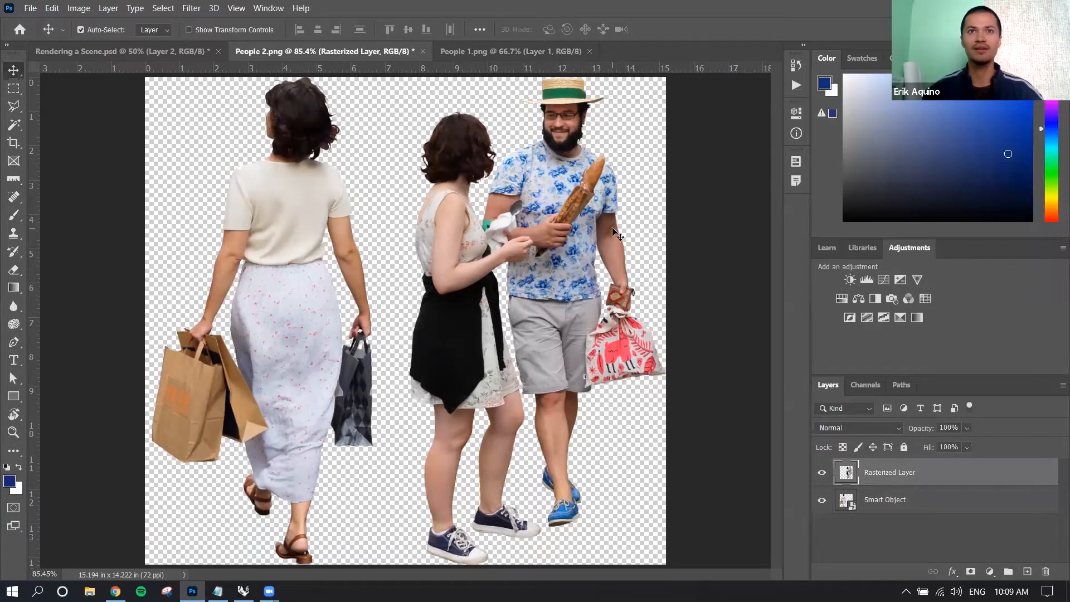
pyautogui.hotkey('alt', '[')
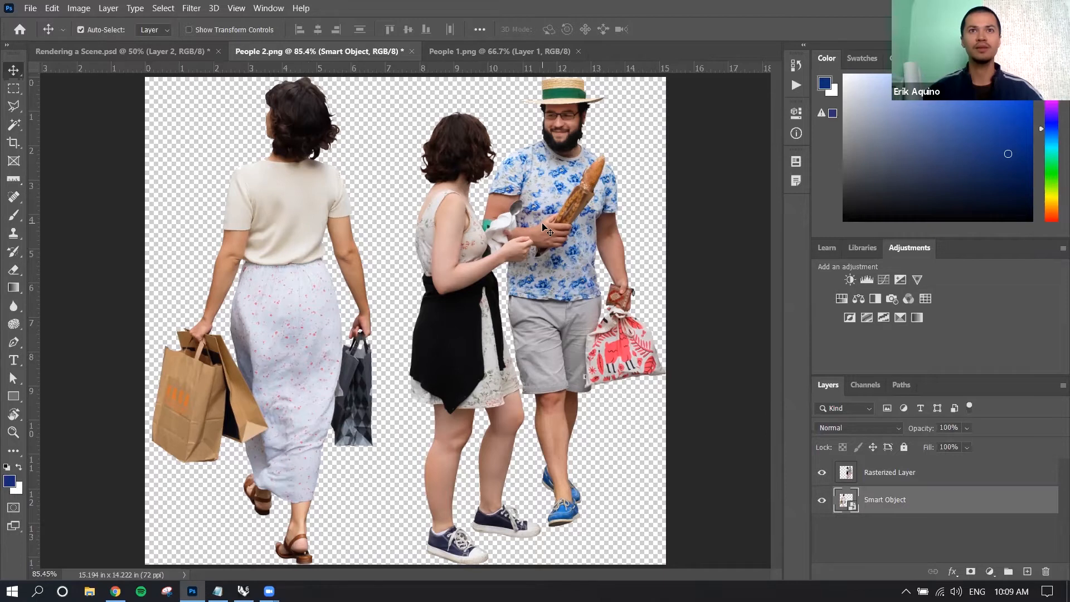
pyautogui.hotkey('alt', ']')
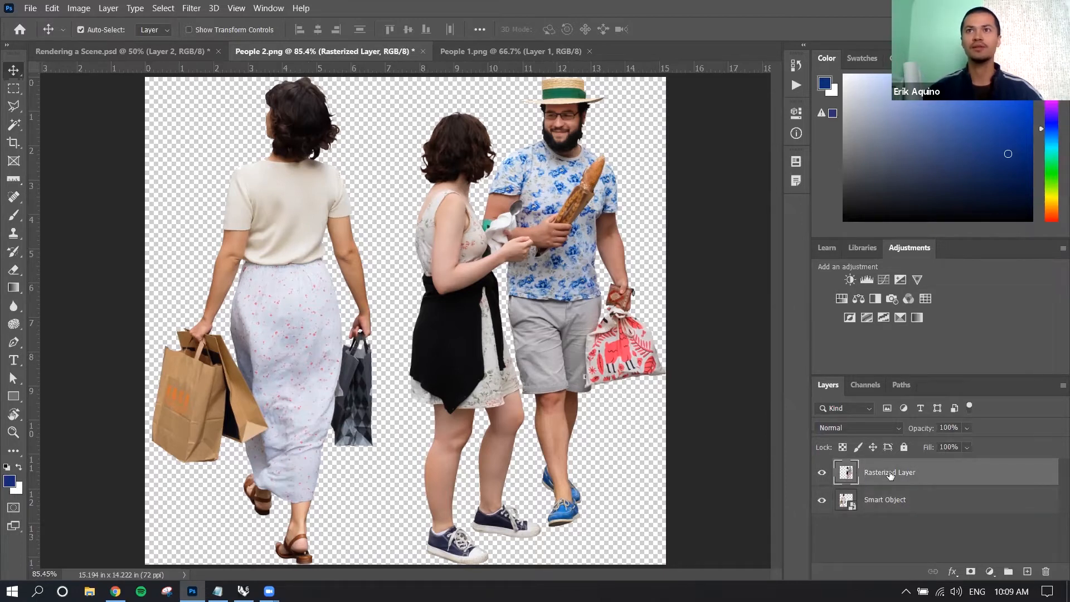
pyautogui.rightClick(932, 473)
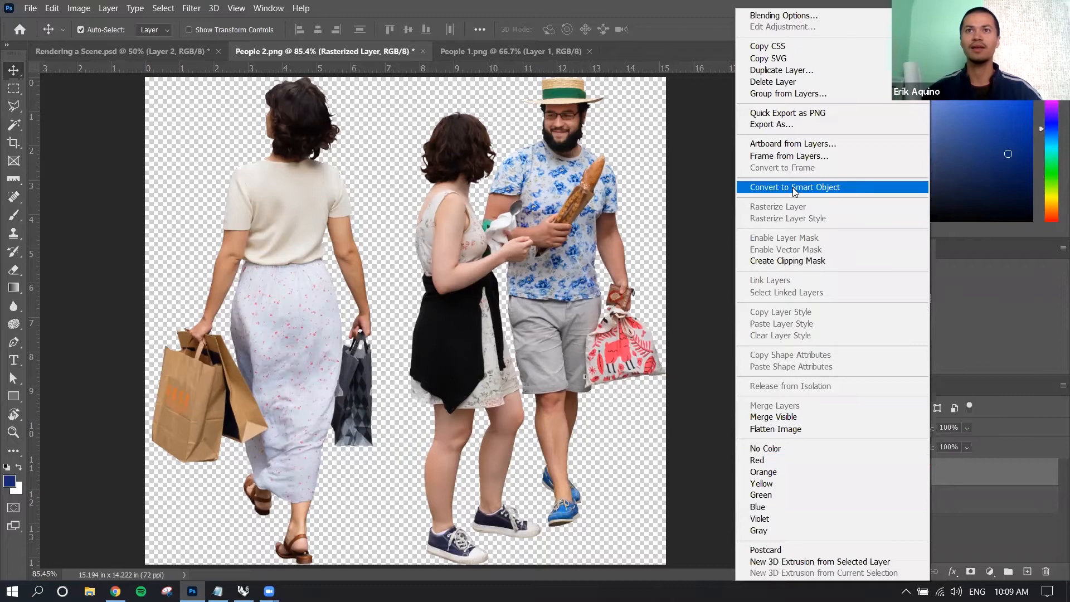
pyautogui.click(714, 207)
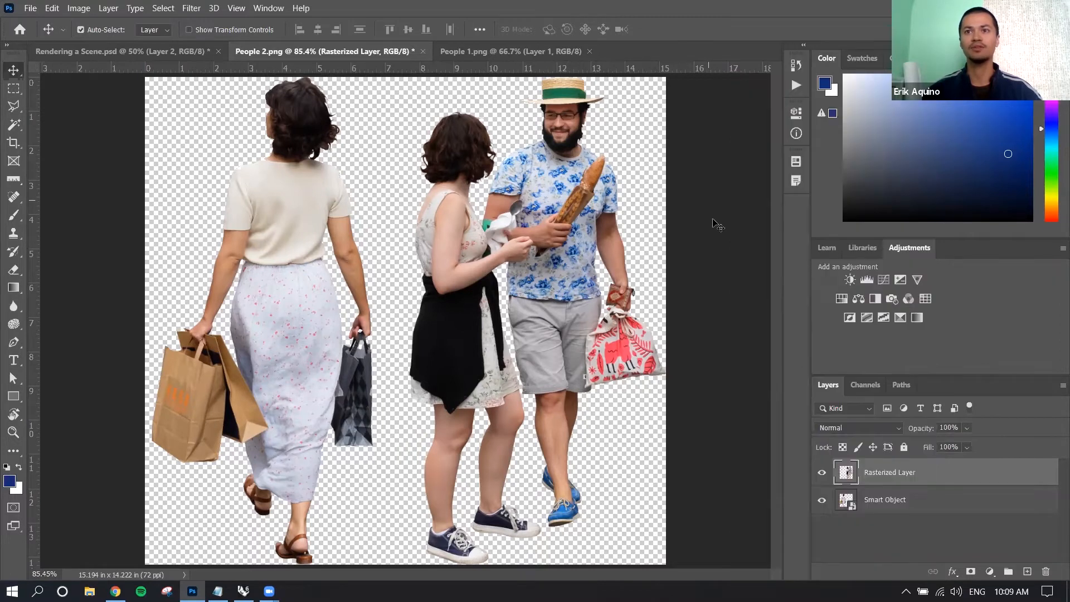
pyautogui.click(852, 511)
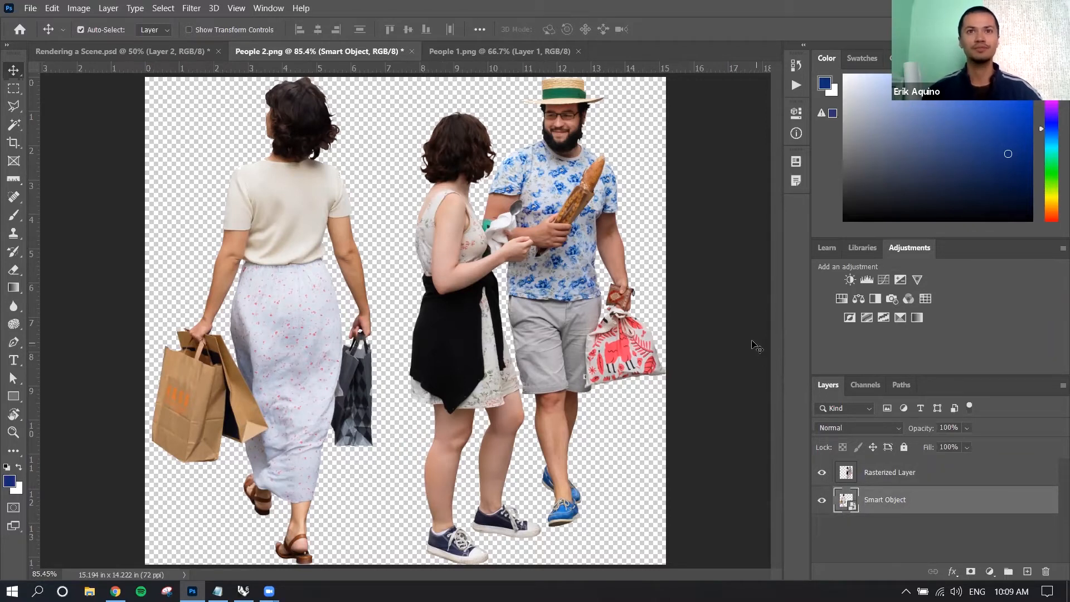
# Scale the couple on the Rasterized Layer down proportionally to about 4.35% near the canvas's lower edge.
pyautogui.click(574, 271)
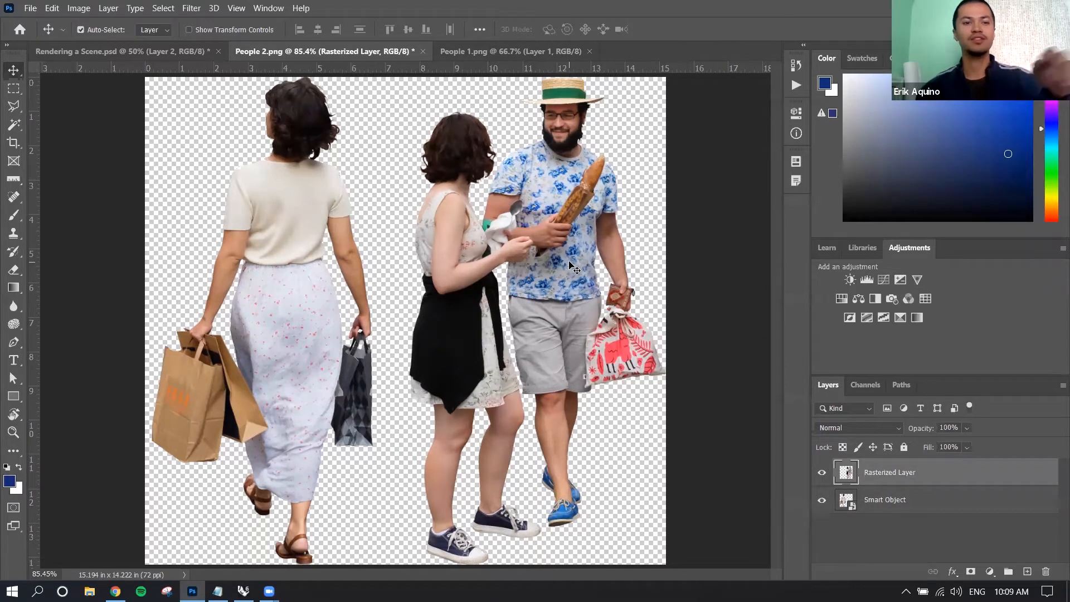
pyautogui.hotkey('ctrl', 't')
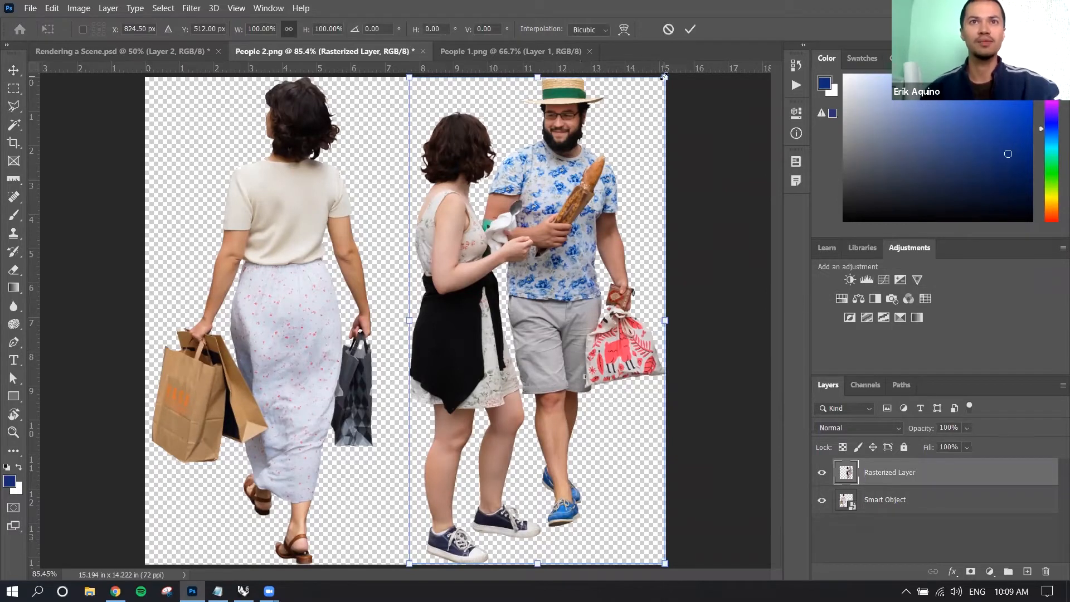
pyautogui.moveTo(664, 77); pyautogui.dragTo(424, 539)
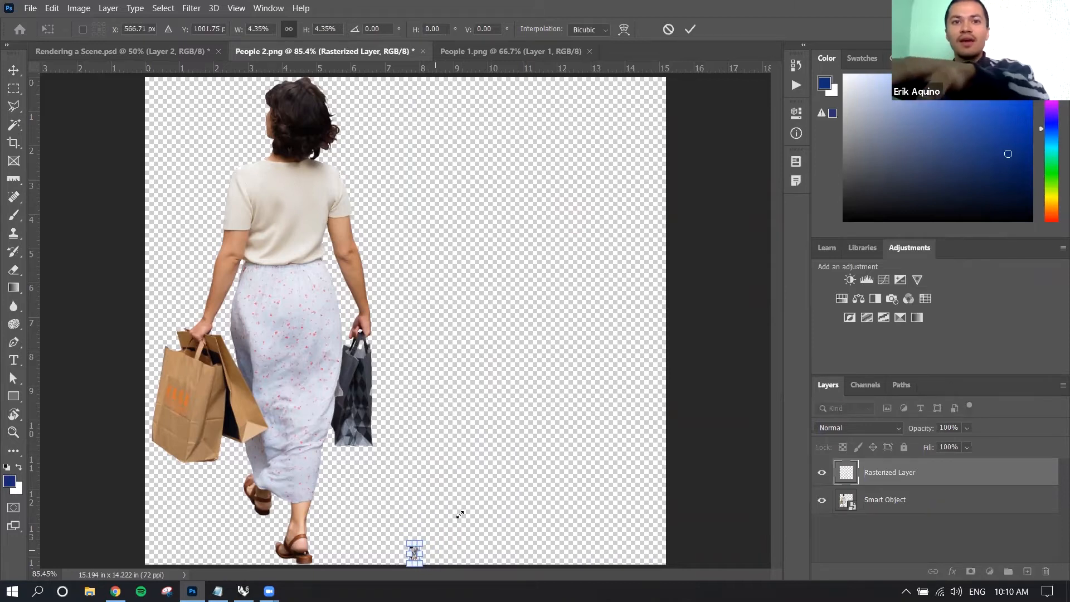
pyautogui.press('Return')
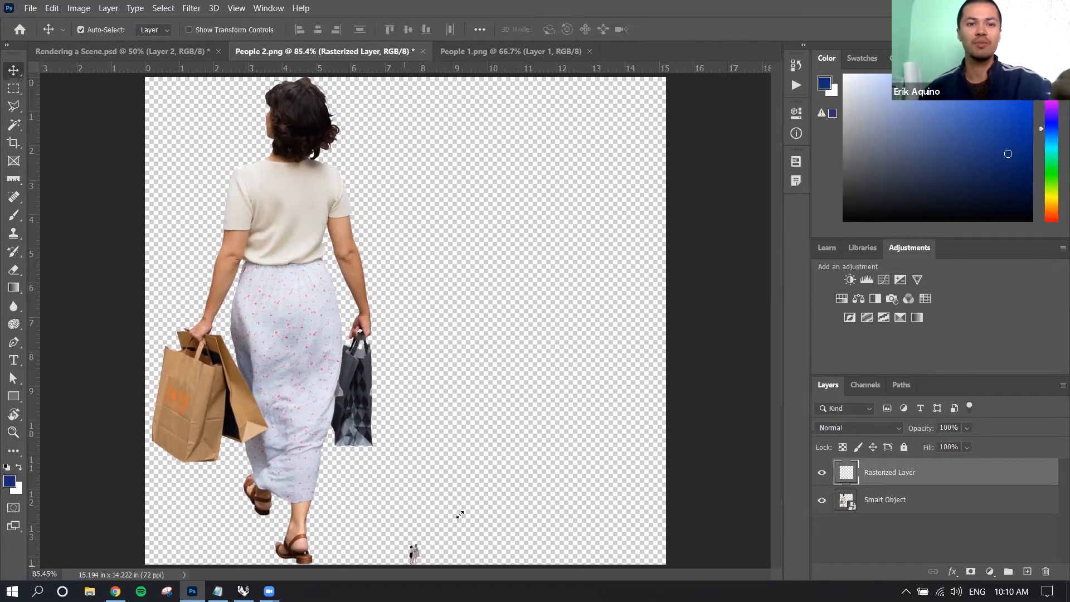
# Enlarge the shrunken couple on the Rasterized Layer proportionally to nearly the full canvas height.
pyautogui.hotkey('ctrl', 't')
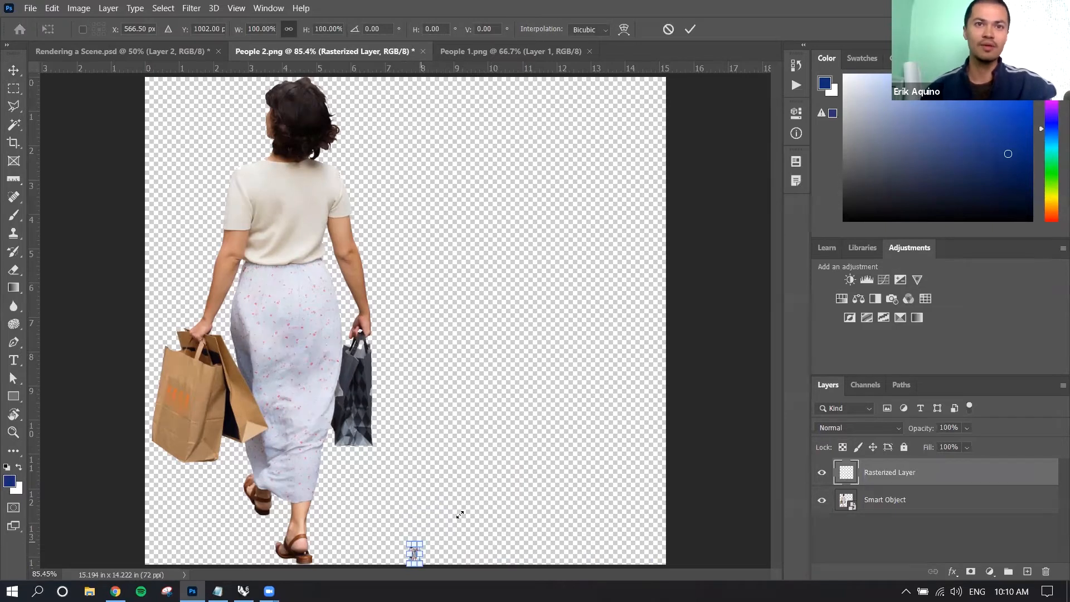
pyautogui.moveTo(460, 514); pyautogui.dragTo(677, 92)
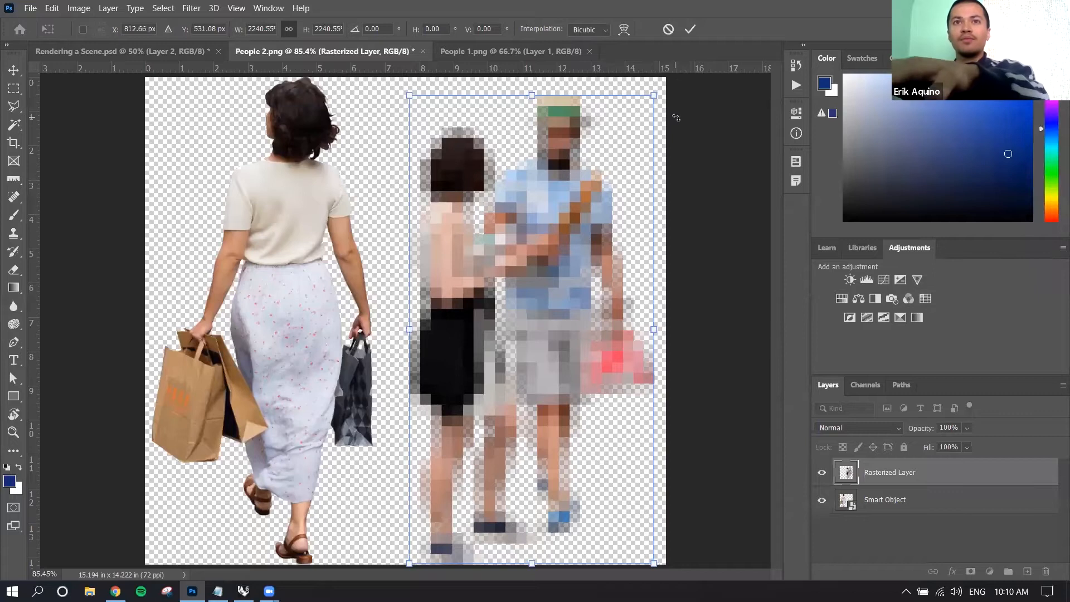
pyautogui.press('Return')
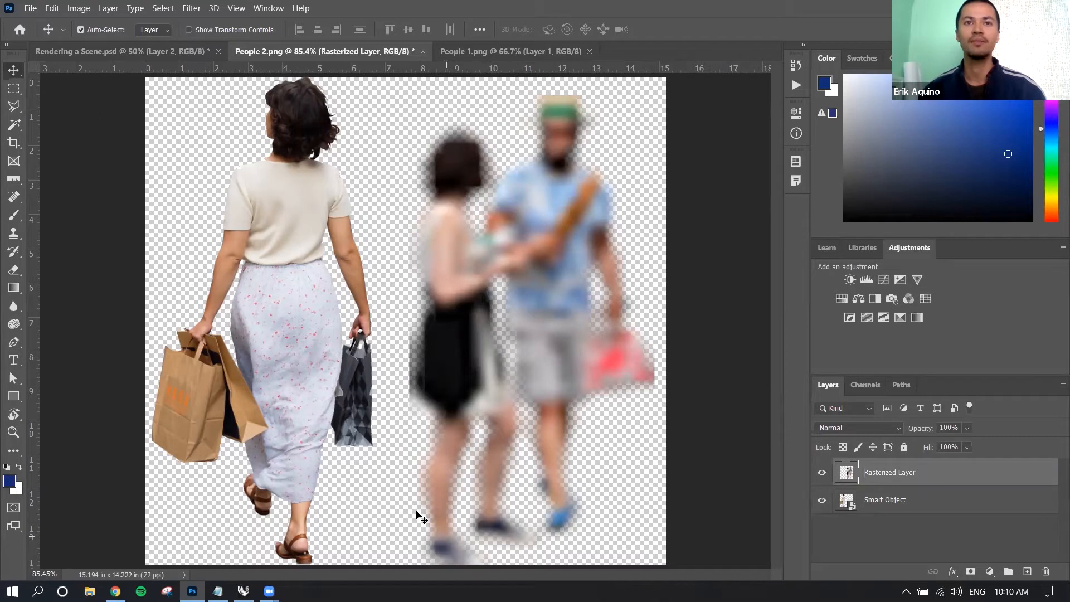
# Scale the woman on the Smart Object layer down to a tiny figure in the canvas's lower-left corner.
pyautogui.click(882, 500)
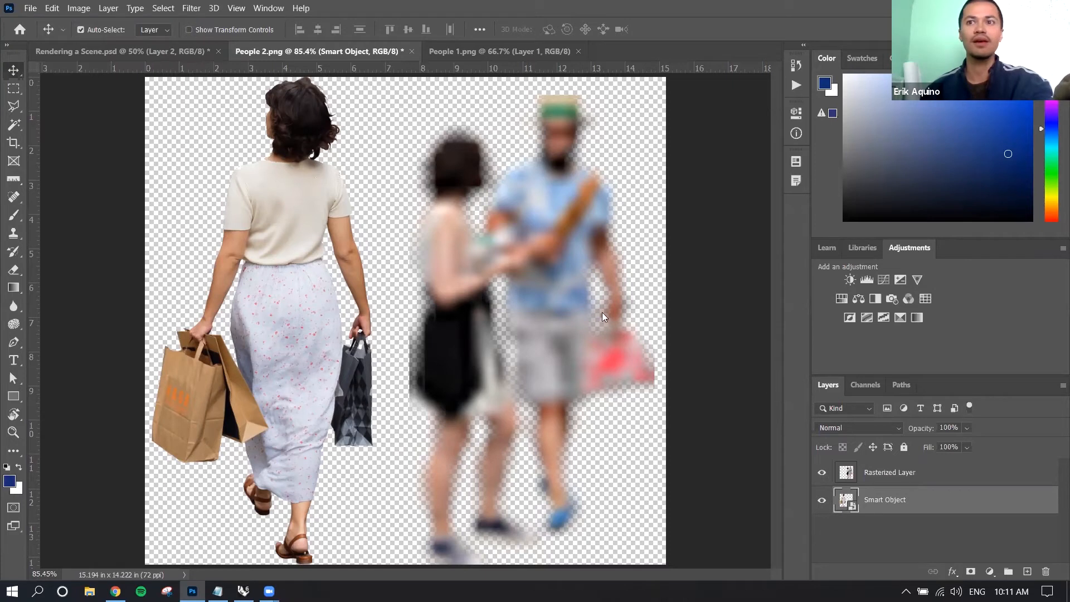
pyautogui.hotkey('ctrl', 't')
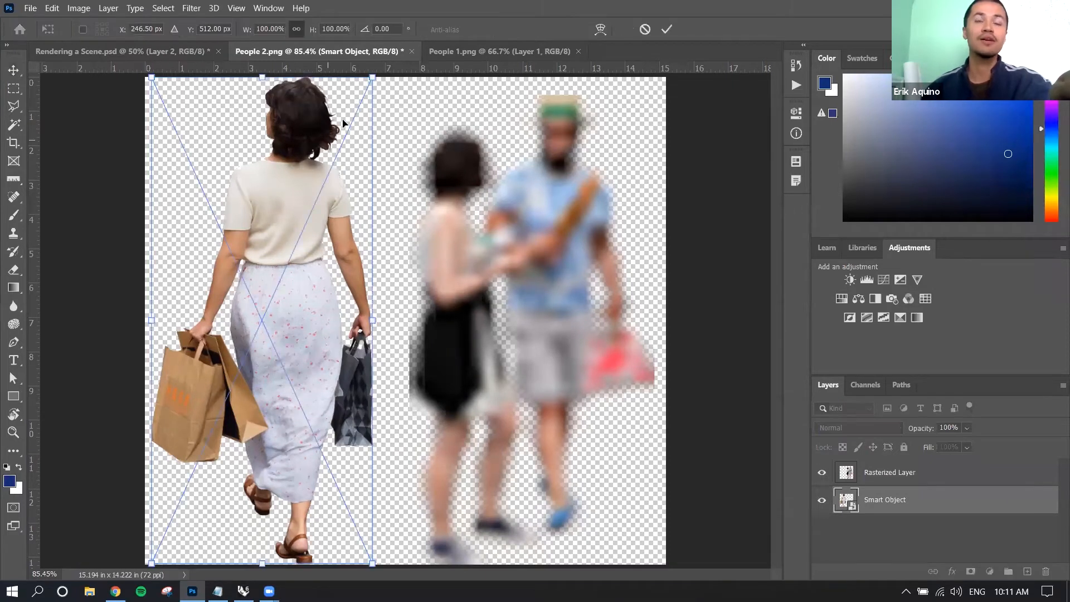
pyautogui.moveTo(372, 78); pyautogui.dragTo(187, 544)
pyautogui.press('Return')
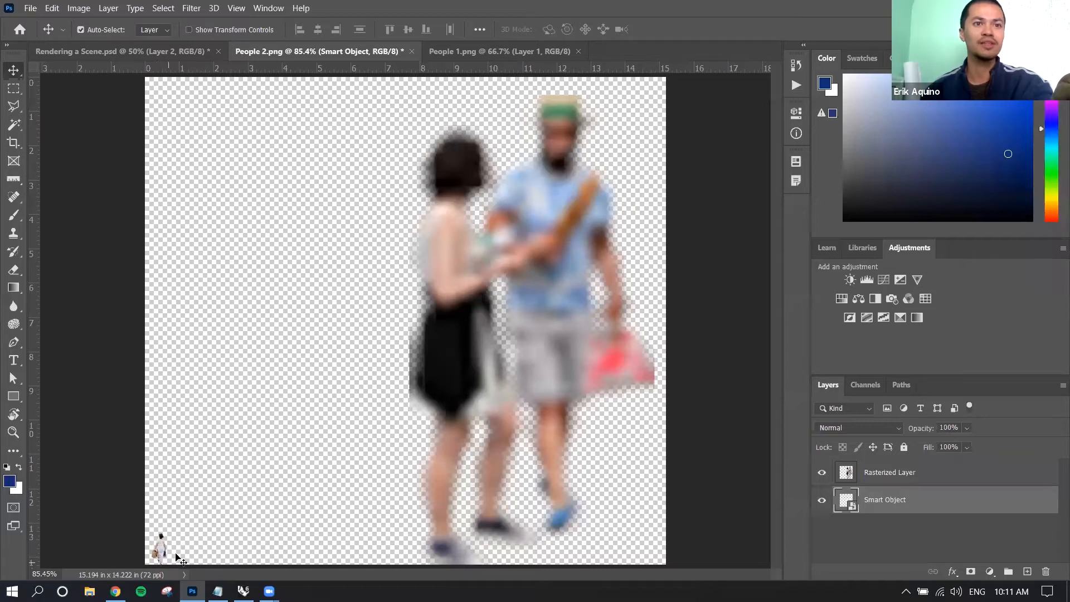
# Enlarge the shrunken woman on the Smart Object layer back to nearly the full canvas height.
pyautogui.press('ctrl')
pyautogui.hotkey('ctrl', 't')
pyautogui.moveTo(168, 533); pyautogui.dragTo(474, 86)
pyautogui.press('Return')
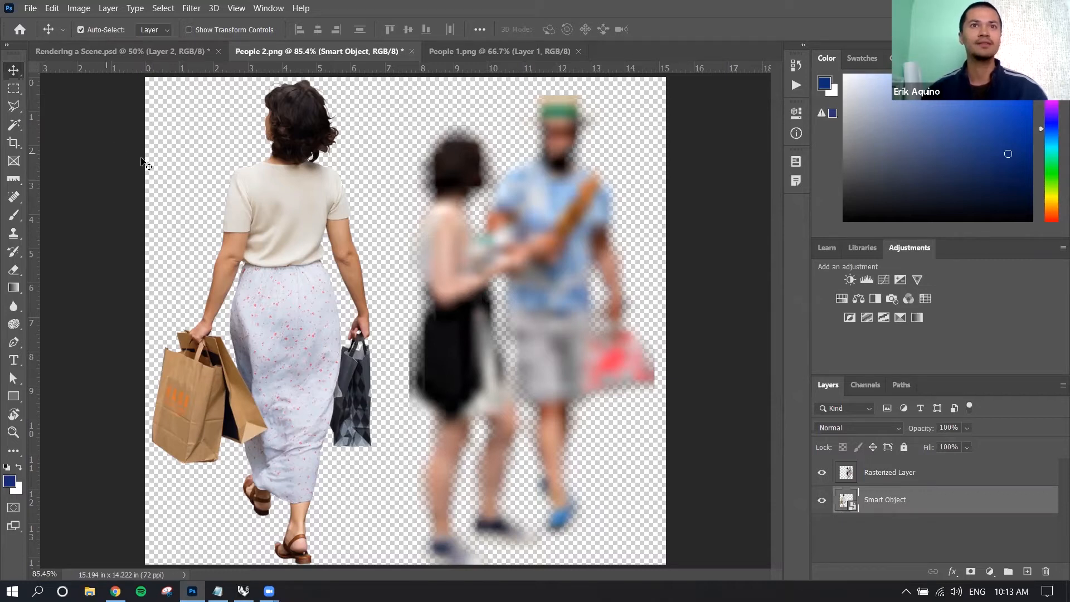
# Paint blue Brush spots over both people's heads and clothing on the Rasterized Layer.
pyautogui.click(913, 474)
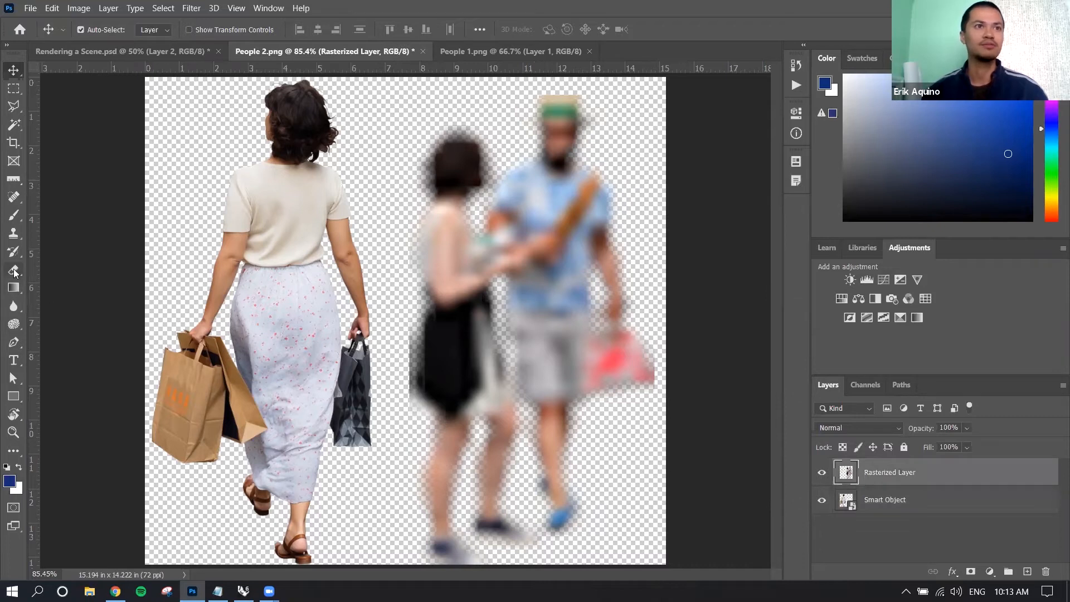
pyautogui.click(14, 215)
pyautogui.moveTo(527, 219)
pyautogui.mouseDown()
pyautogui.moveTo(538, 234)
pyautogui.moveTo(554, 226)
pyautogui.moveTo(561, 200)
pyautogui.mouseUp()
pyautogui.click(461, 169)
pyautogui.click(461, 335)
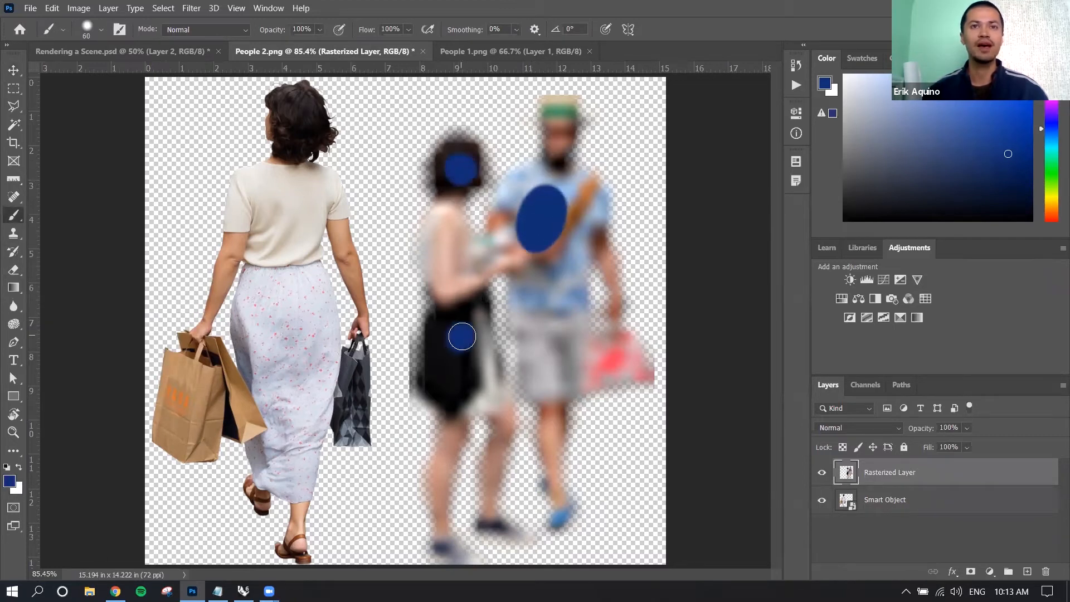
pyautogui.click(543, 344)
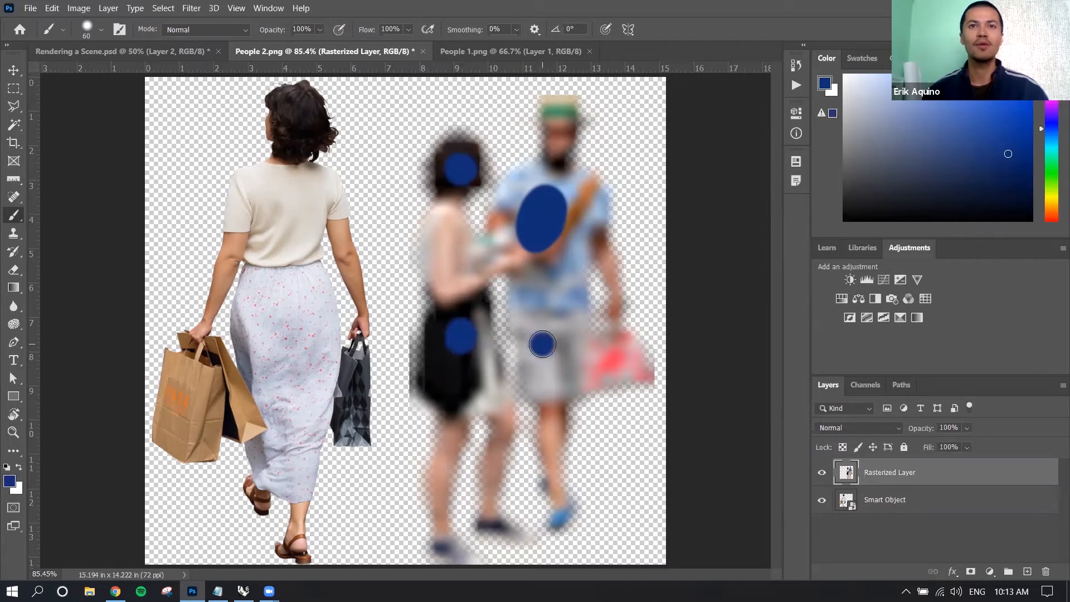
pyautogui.click(577, 287)
pyautogui.click(563, 127)
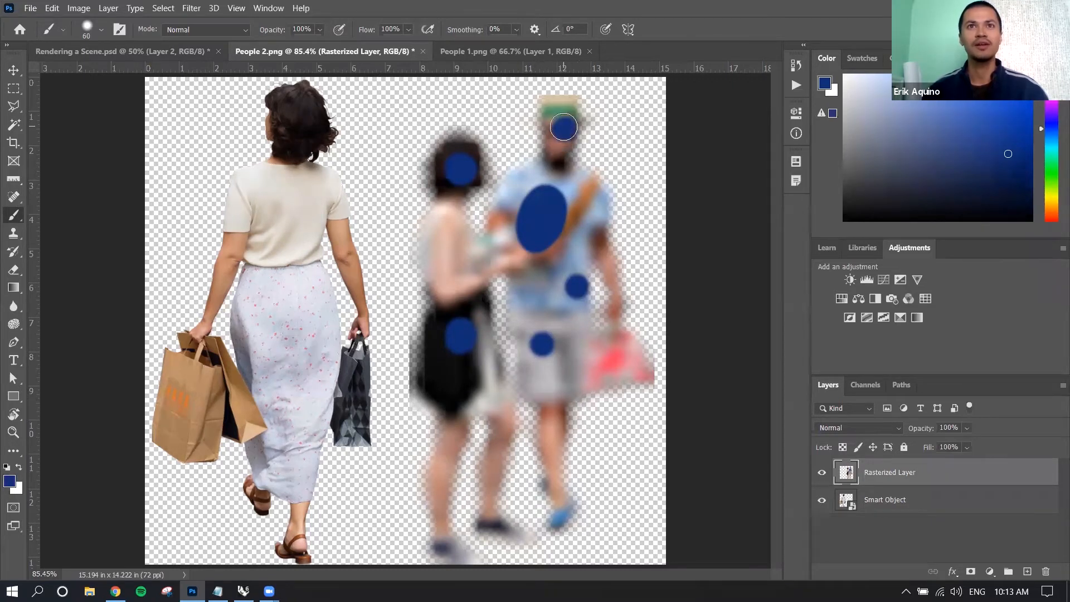
pyautogui.click(13, 70)
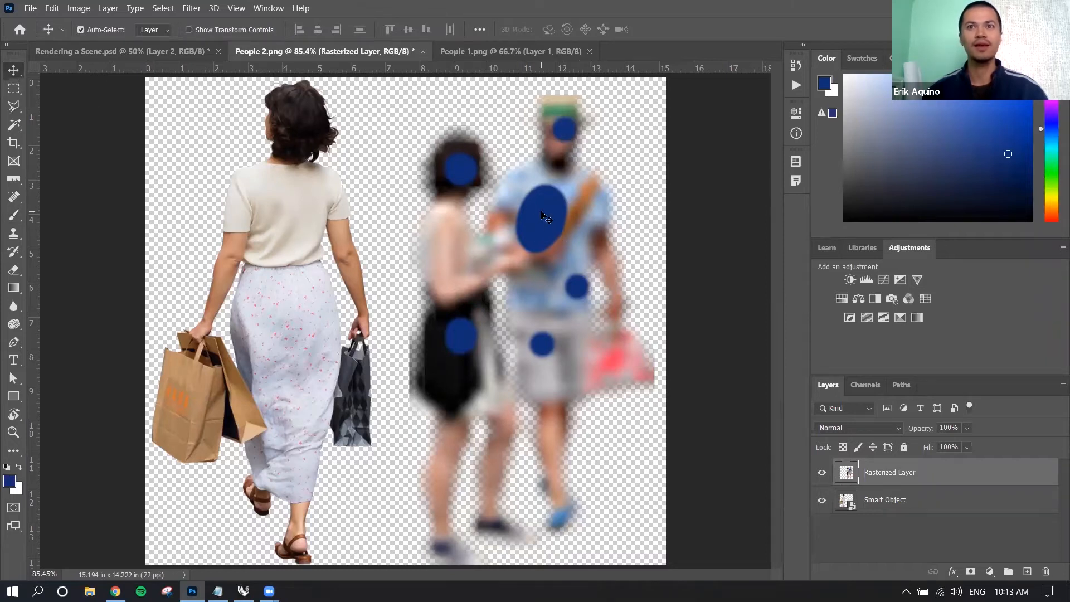
# Try the Eraser on the woman in the Smart Object layer and accept rasterizing that layer.
pyautogui.click(956, 507)
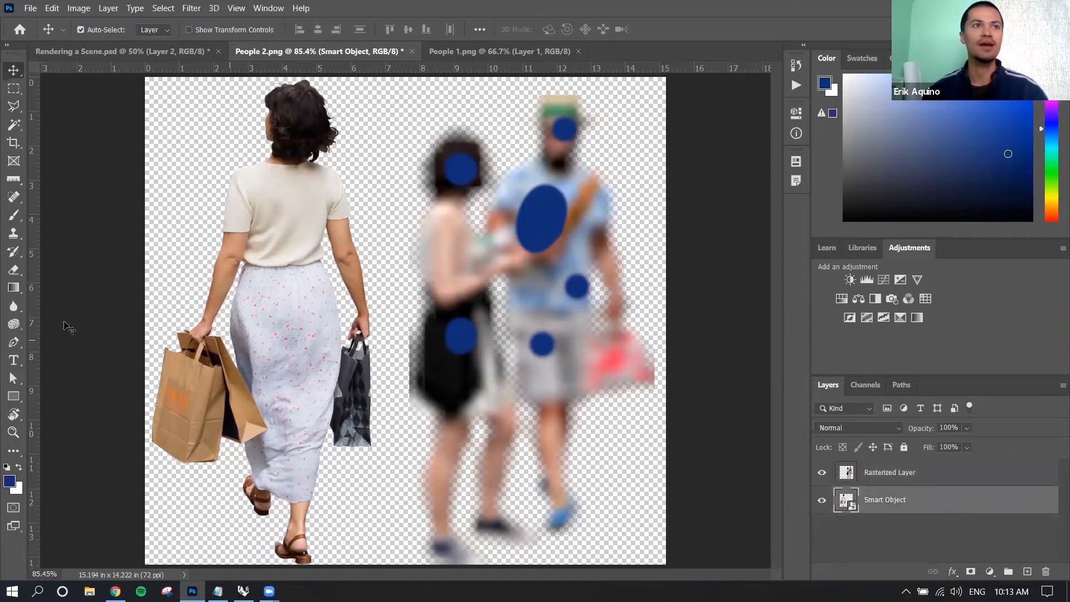
pyautogui.click(13, 216)
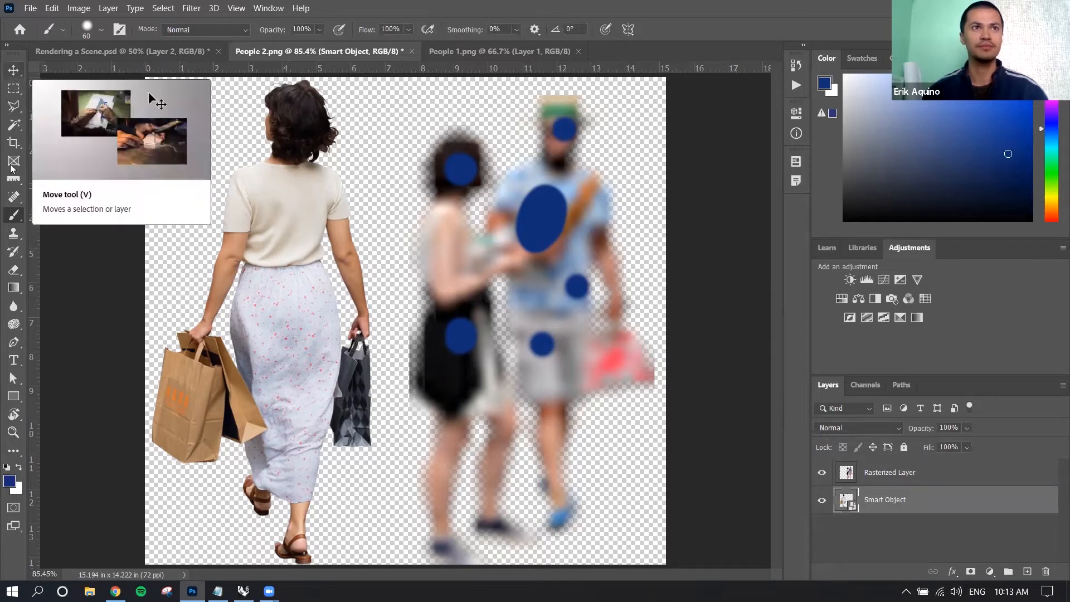
pyautogui.click(13, 233)
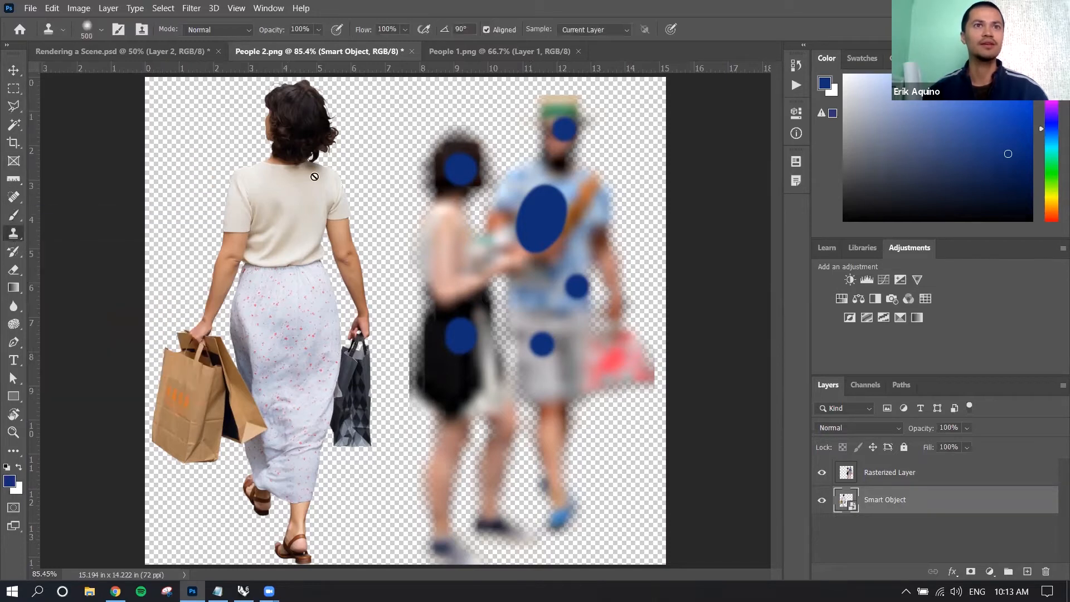
pyautogui.click(13, 252)
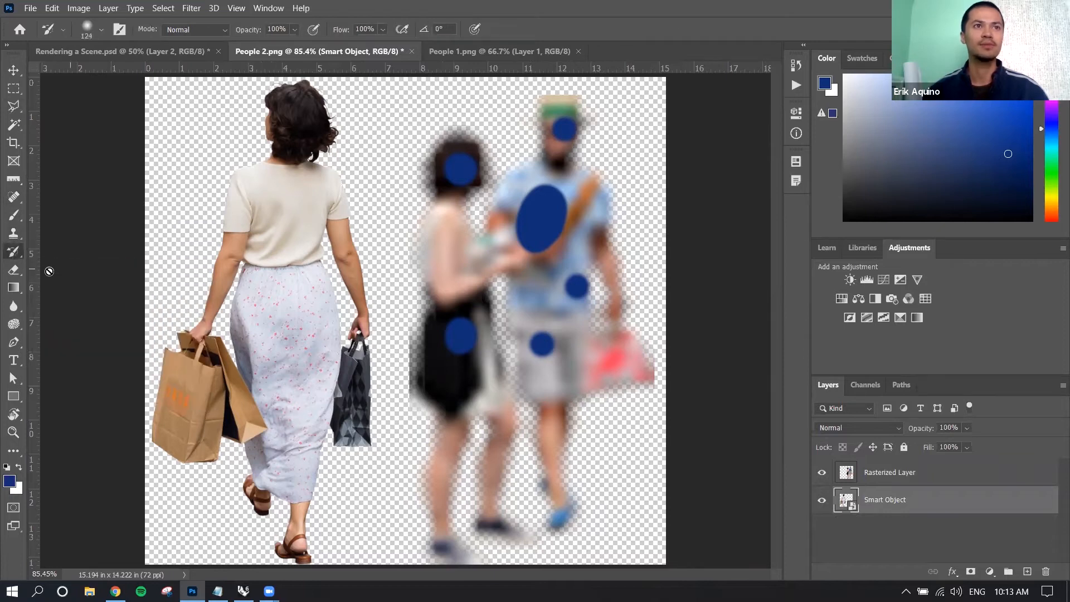
pyautogui.click(14, 270)
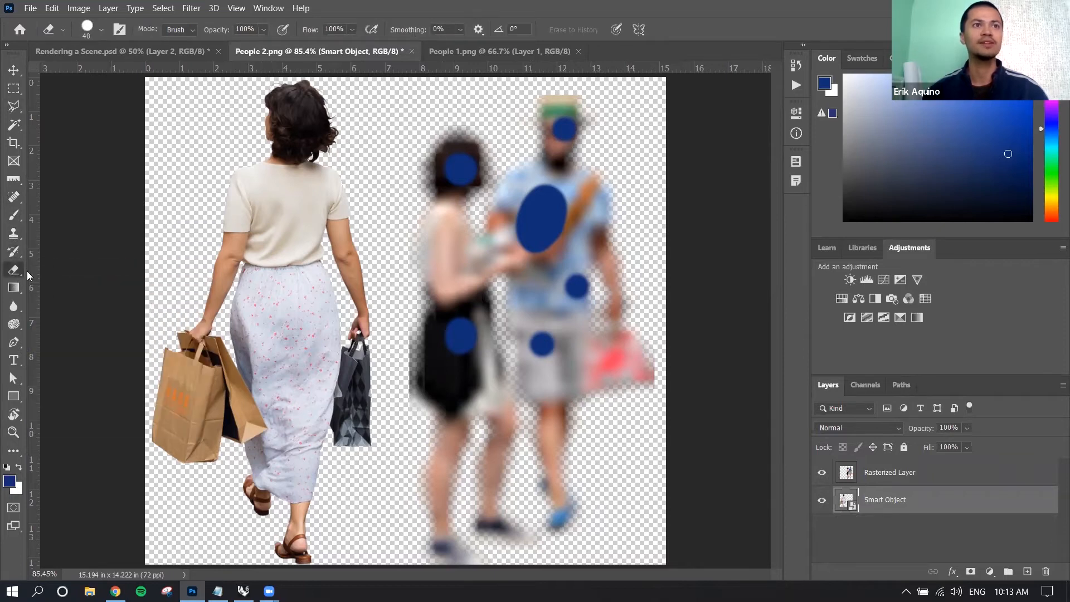
pyautogui.click(298, 202)
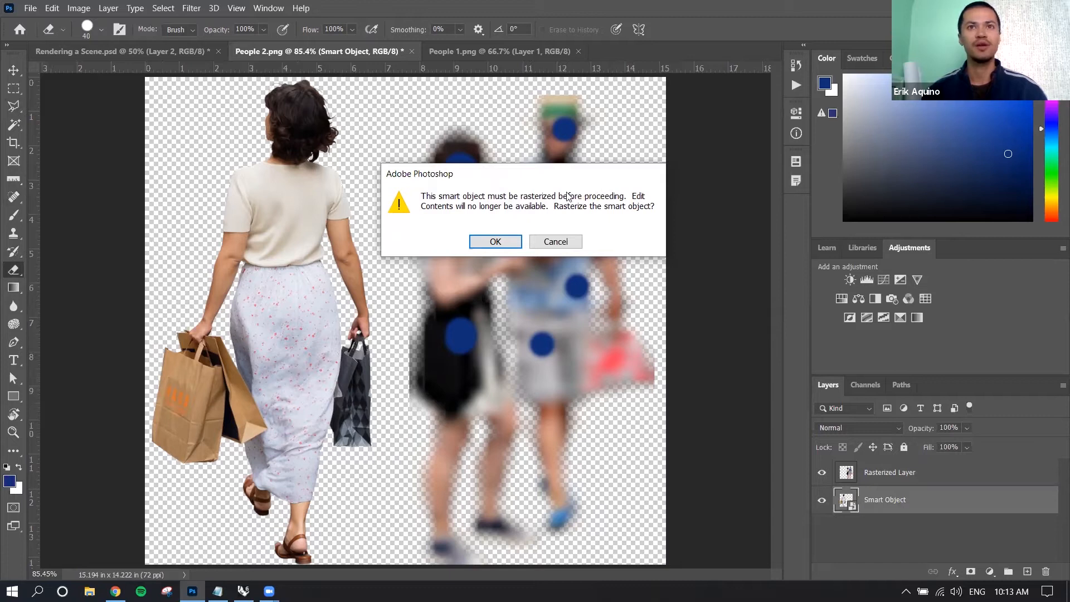
pyautogui.click(512, 245)
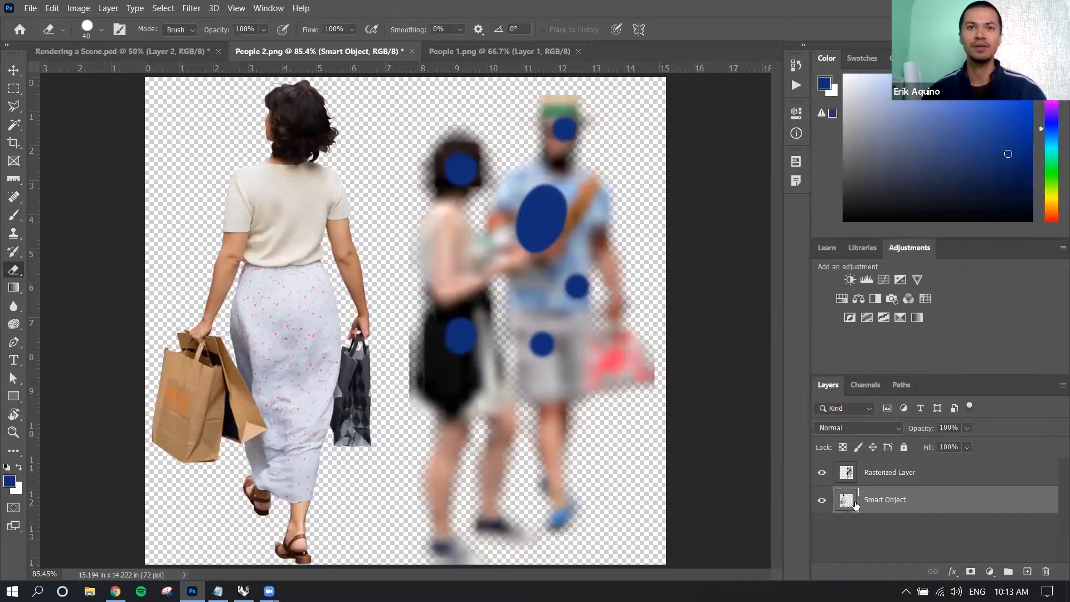
# Try erasing a vertical strip from the woman's waist up to her head, and undo the stroke.
pyautogui.moveTo(283, 276)
pyautogui.mouseDown()
pyautogui.moveTo(278, 190)
pyautogui.moveTo(308, 142)
pyautogui.mouseUp()
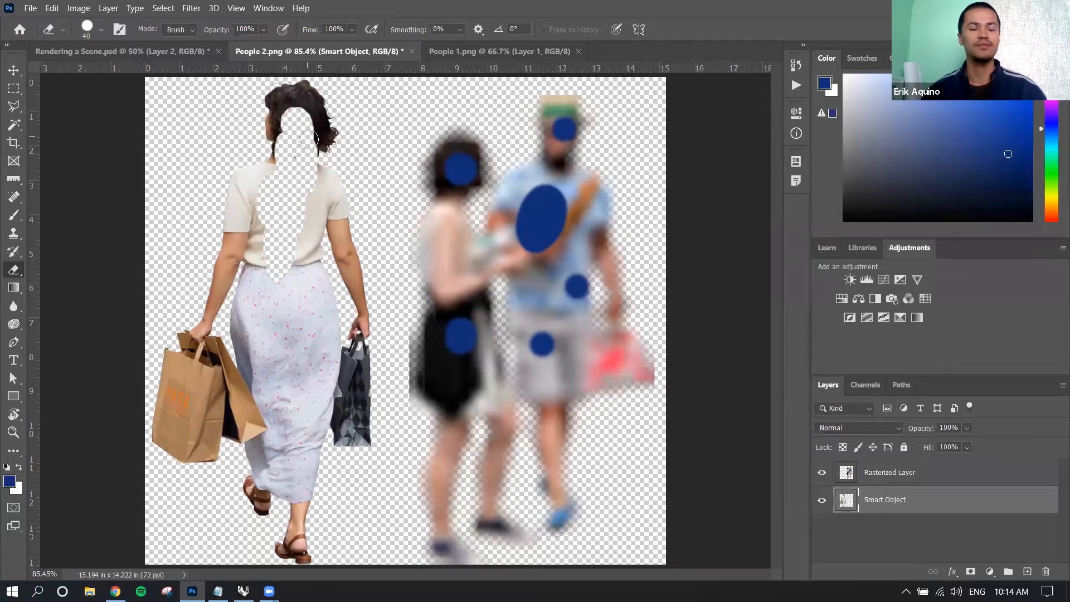
pyautogui.hotkey('ctrl', 'z')
# Switch to the Rendering a Scene document and select the soccer player's layer with the Move tool.
pyautogui.click(167, 52)
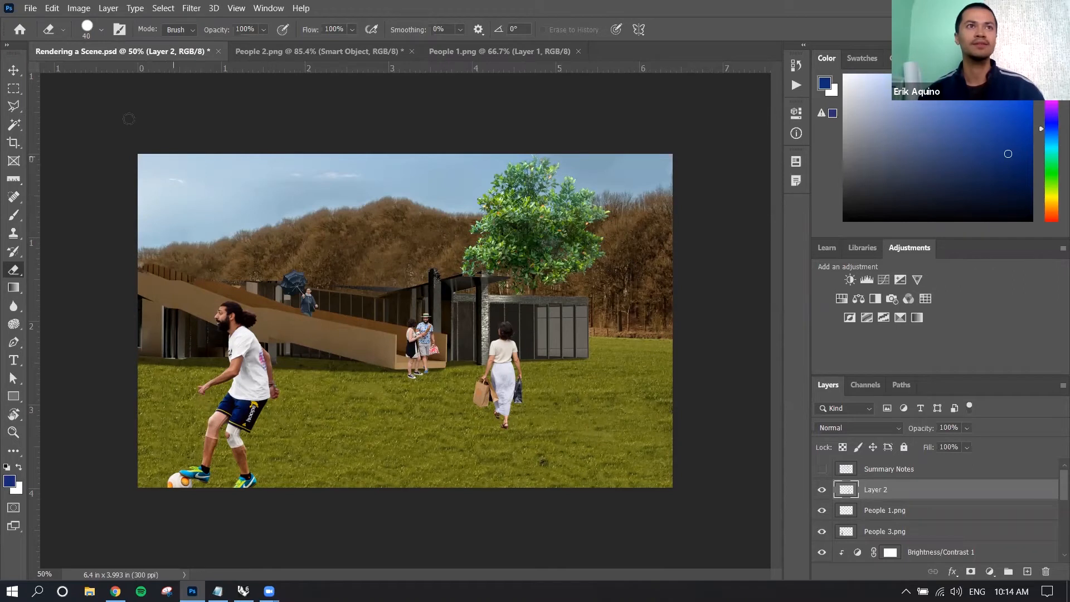
pyautogui.click(14, 71)
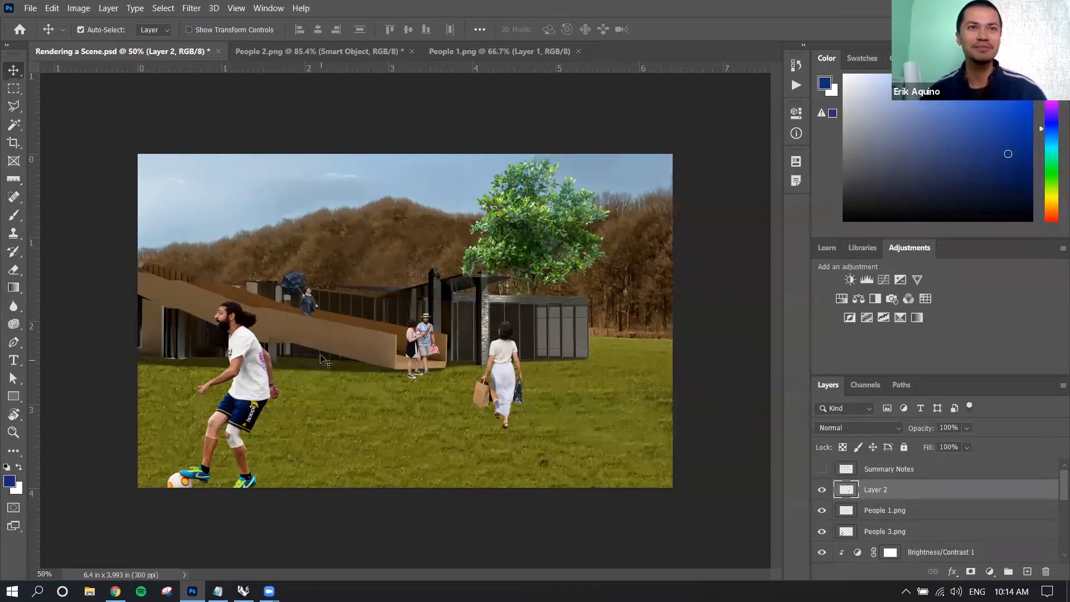
pyautogui.click(246, 345)
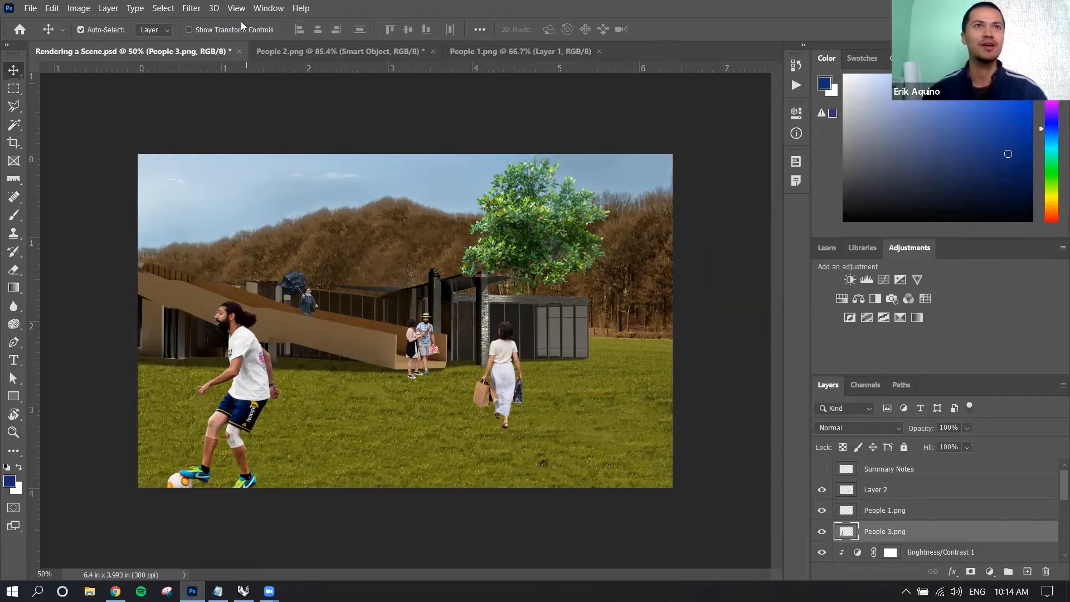
# Apply a Mosaic filter with a cell size of 18 to the soccer player on the People 3.png layer.
pyautogui.click(191, 7)
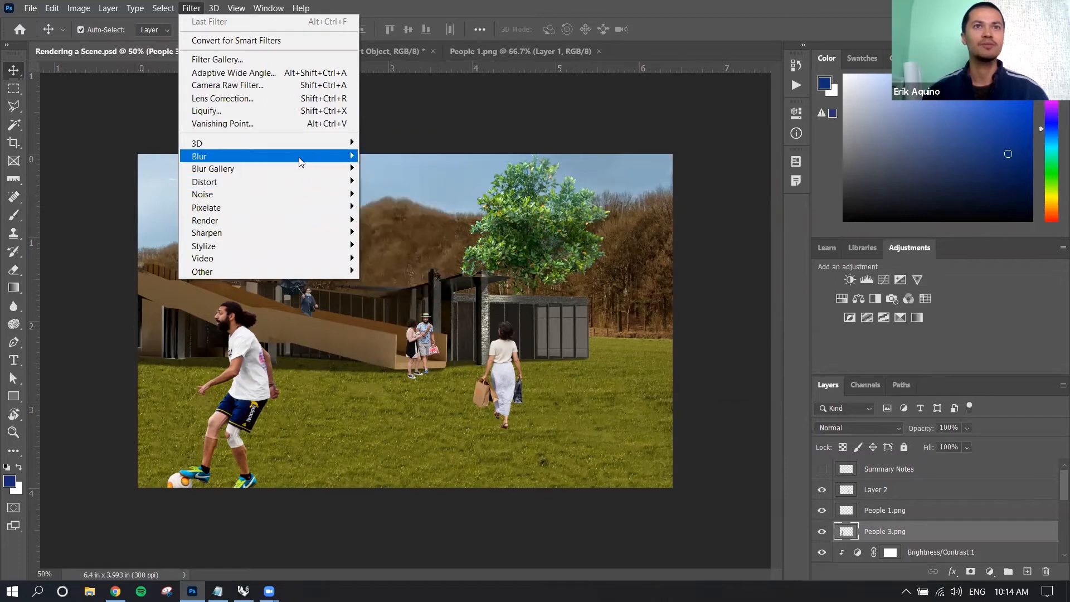
pyautogui.moveTo(300, 159)
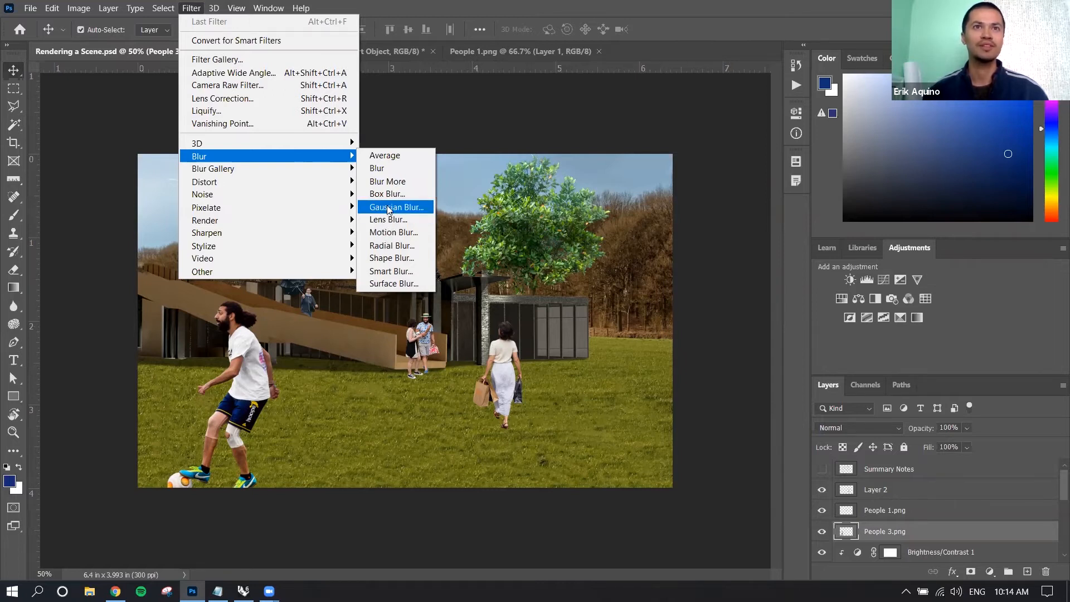
pyautogui.moveTo(290, 184)
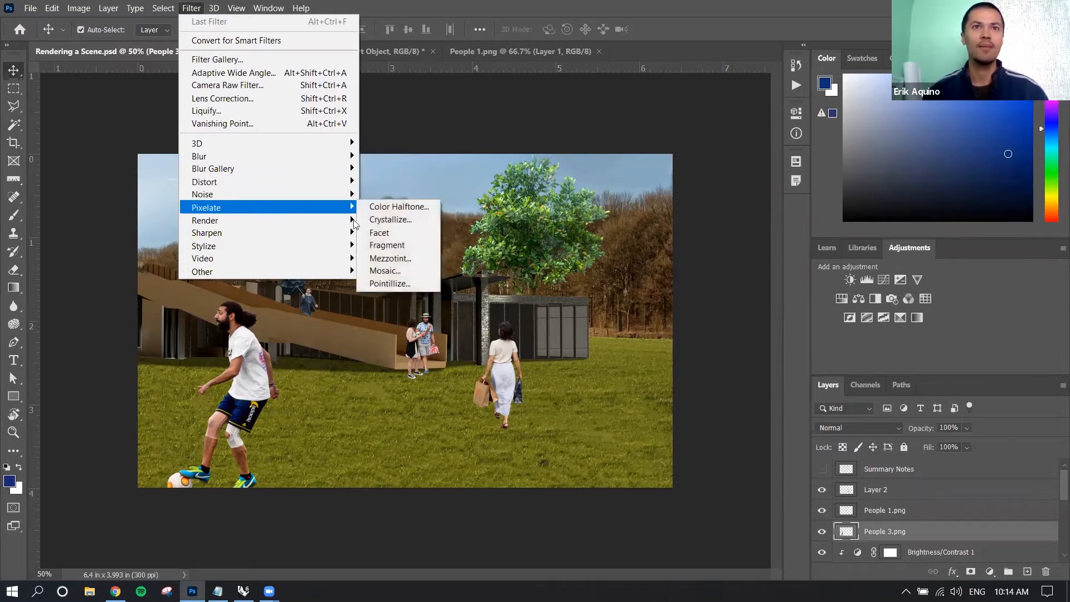
pyautogui.click(389, 273)
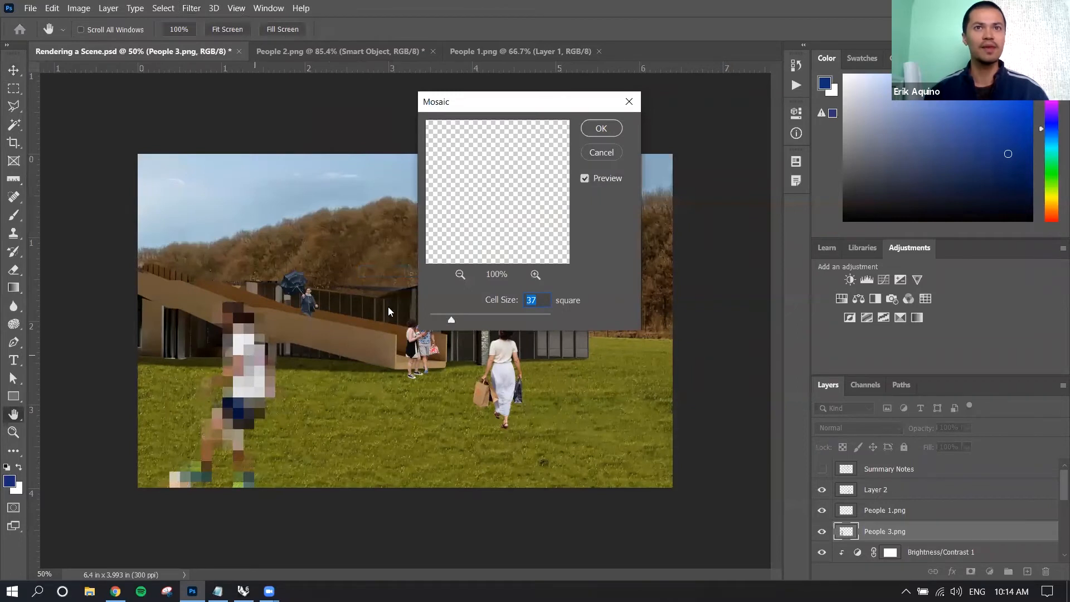
pyautogui.moveTo(449, 318)
pyautogui.mouseDown()
pyautogui.moveTo(433, 321)
pyautogui.moveTo(477, 320)
pyautogui.moveTo(440, 320)
pyautogui.mouseUp()
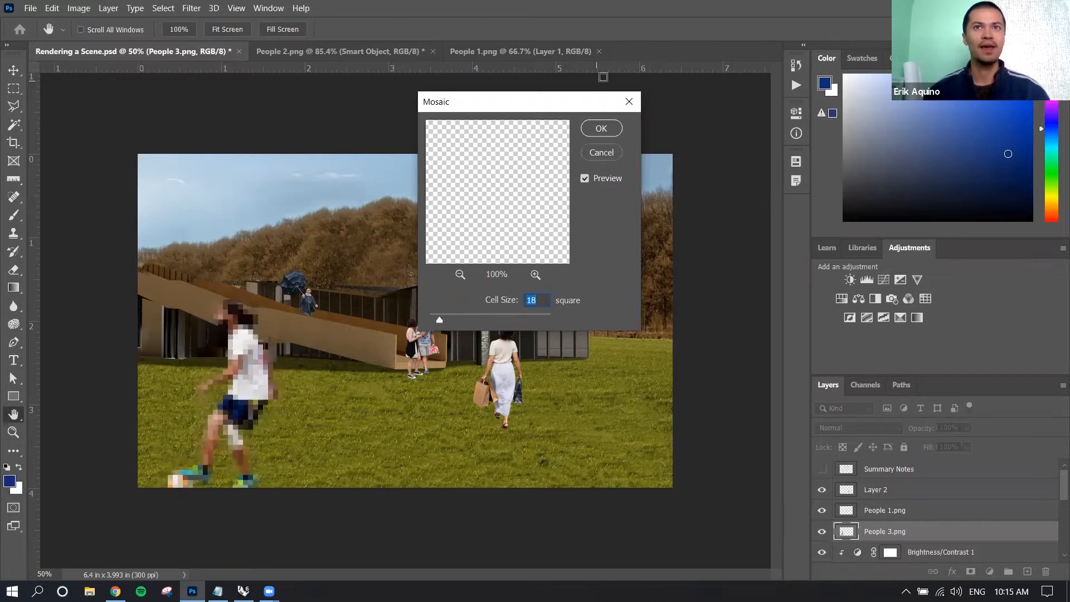
pyautogui.click(600, 128)
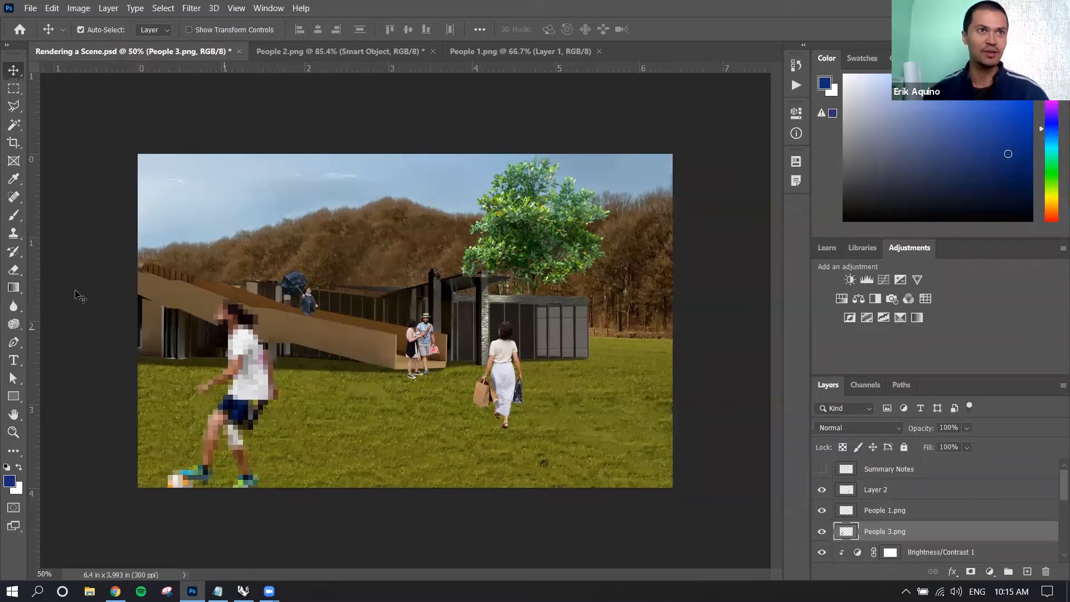
# Paint a blue Brush stroke over the soccer player's back and erase an area beside his waist.
pyautogui.click(14, 216)
pyautogui.moveTo(234, 356)
pyautogui.mouseDown()
pyautogui.moveTo(268, 354)
pyautogui.moveTo(255, 329)
pyautogui.mouseUp()
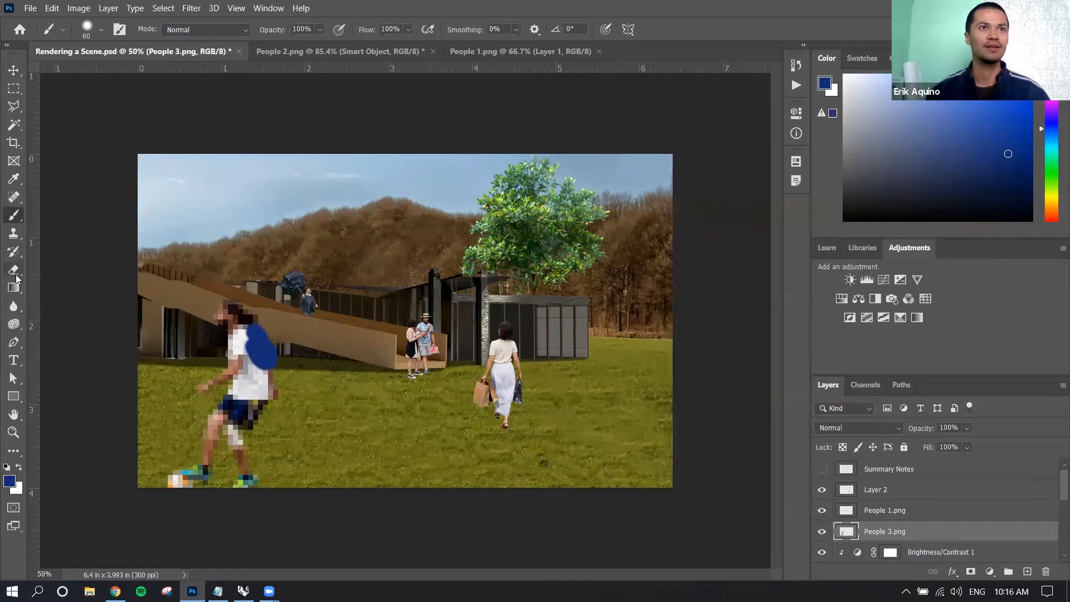
pyautogui.click(15, 271)
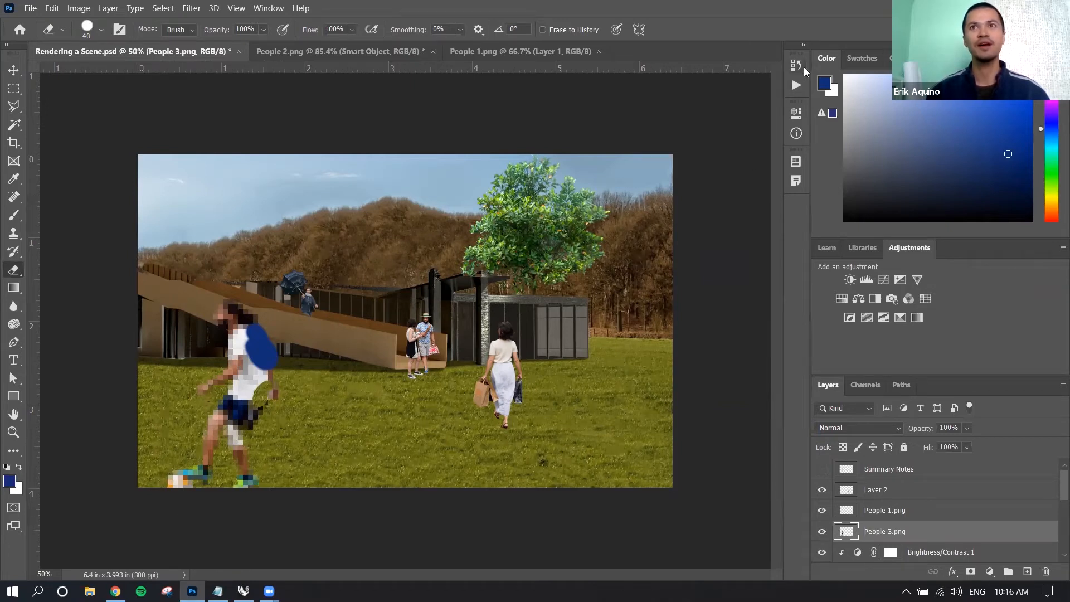
# Revert the document history to the last Free Transform state, before the Mosaic filter.
pyautogui.click(802, 66)
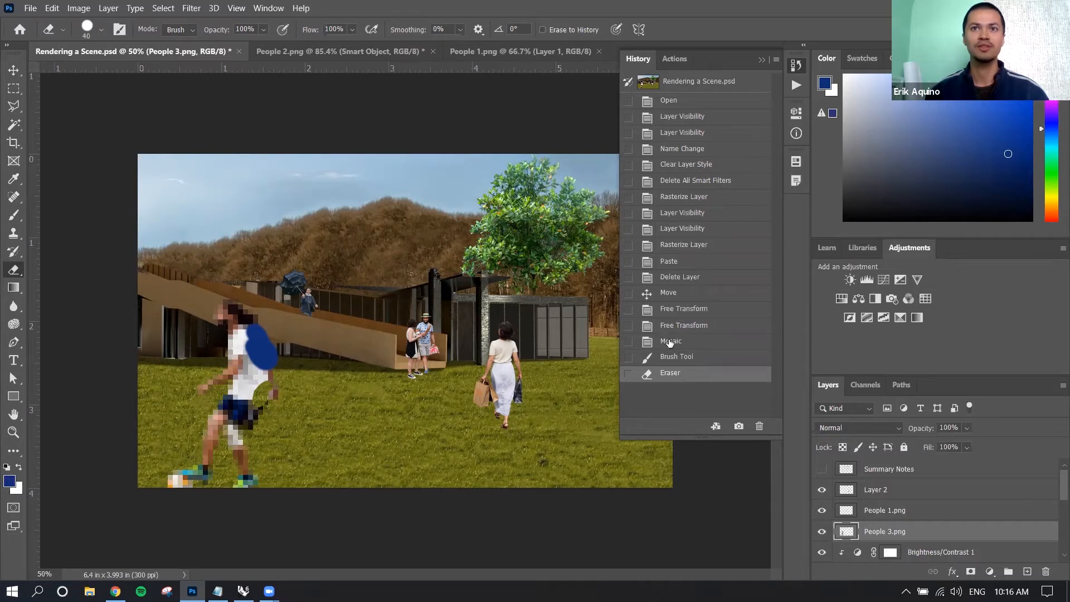
pyautogui.click(714, 327)
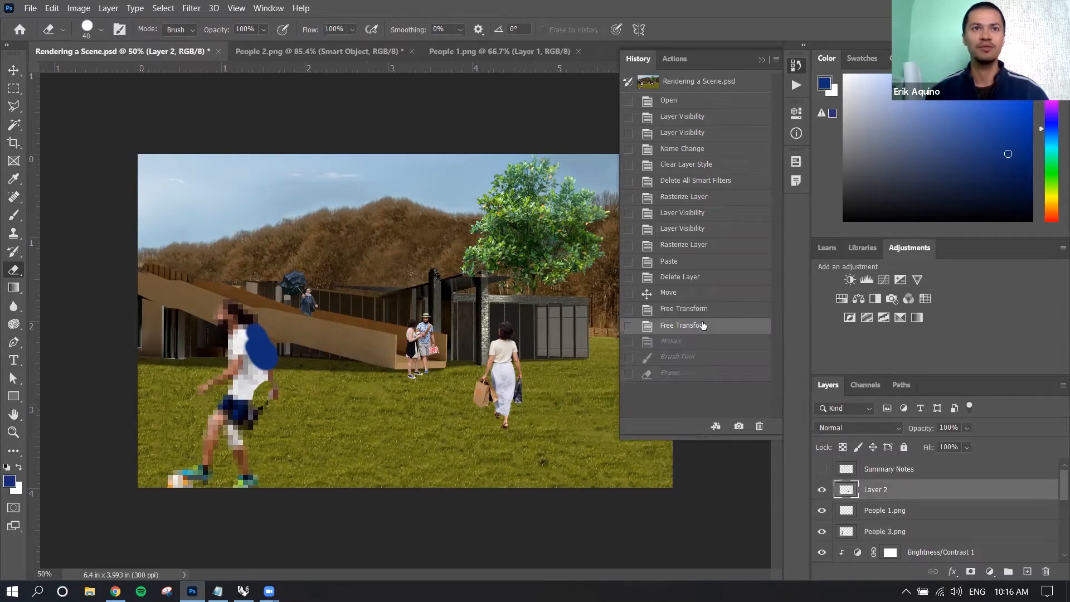
pyautogui.click(803, 63)
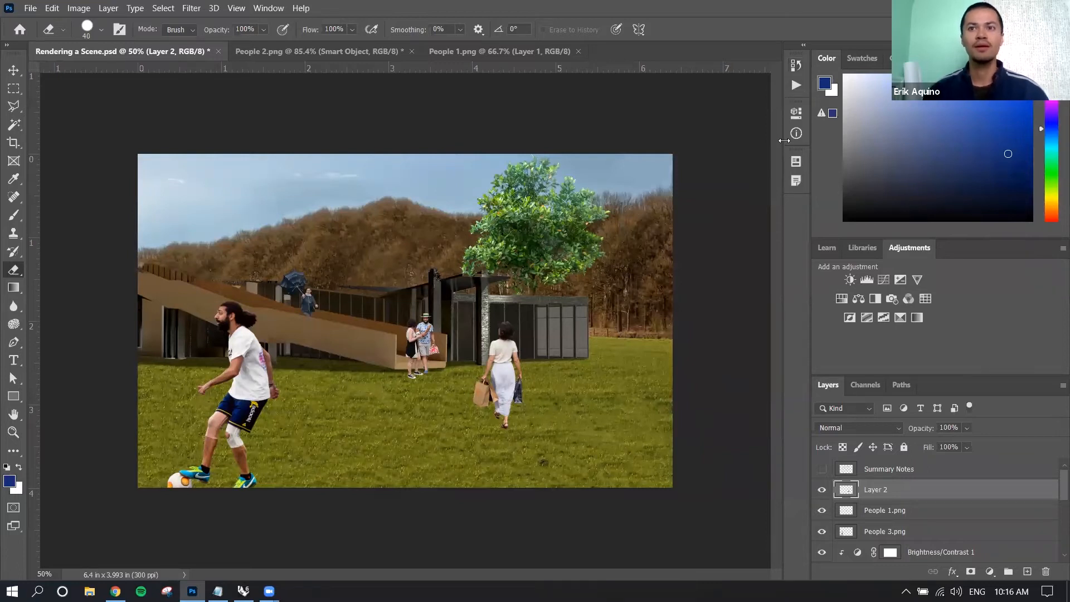
# Convert Layer 2 with the walking woman to a smart object and apply a Mosaic filter with a cell size of 21.
pyautogui.rightClick(881, 489)
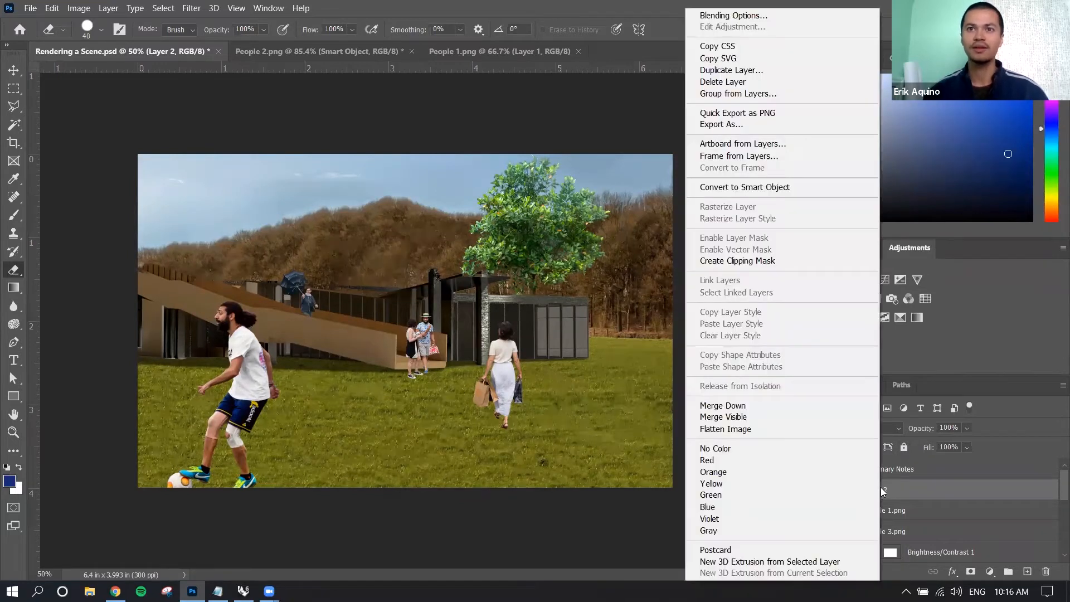
pyautogui.click(785, 190)
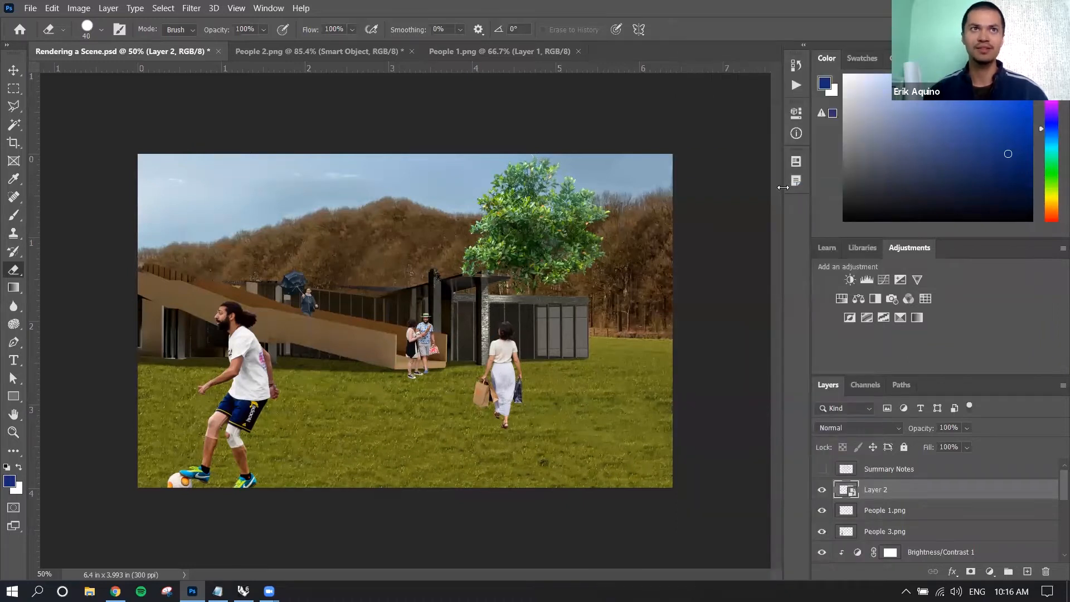
pyautogui.click(199, 11)
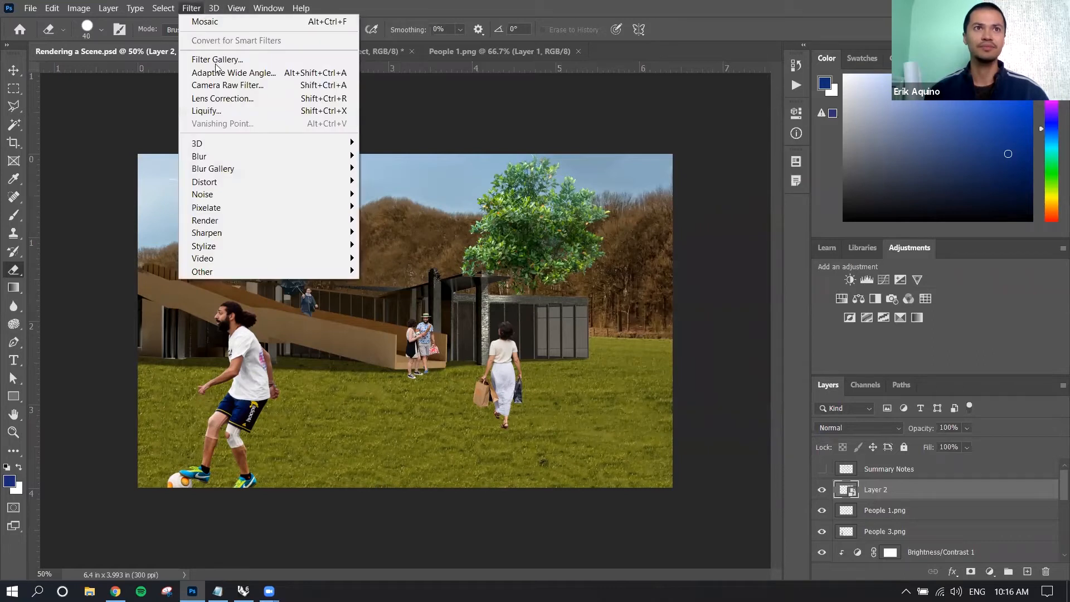
pyautogui.moveTo(289, 212)
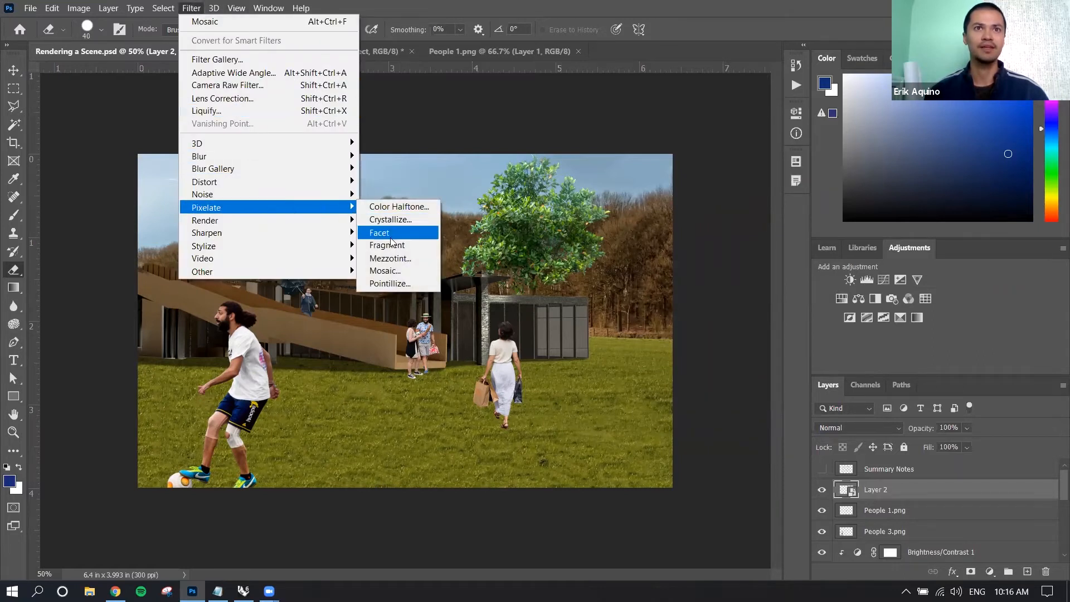
pyautogui.click(386, 271)
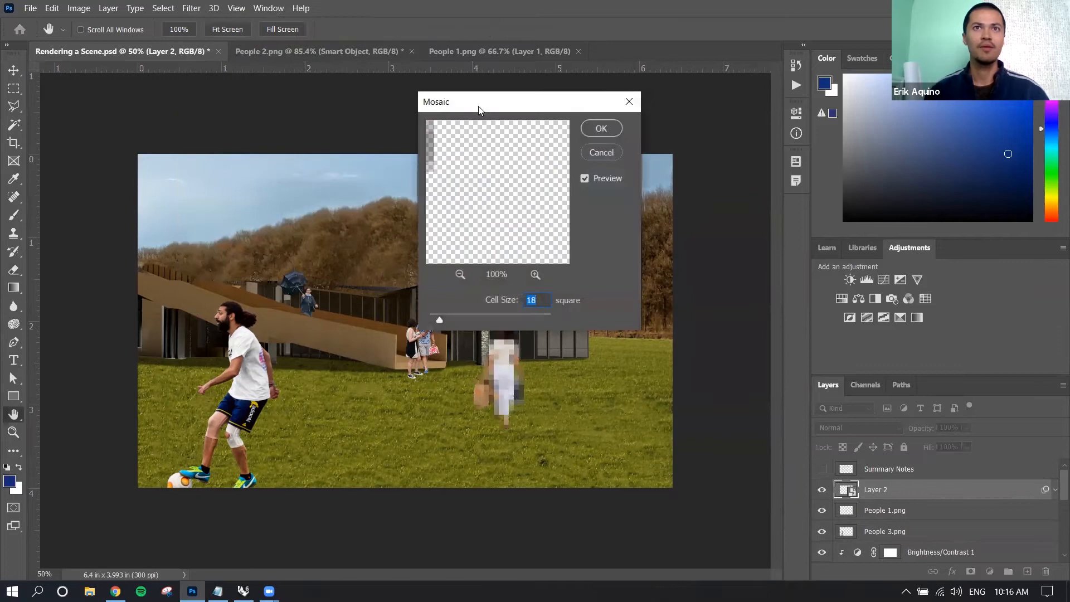
pyautogui.moveTo(485, 102); pyautogui.dragTo(457, 83)
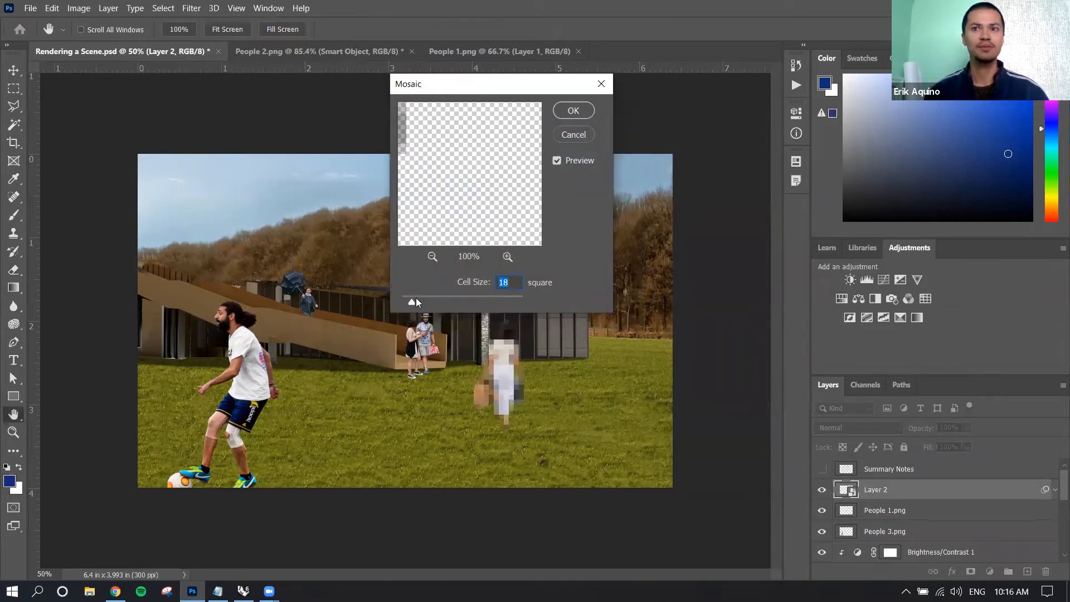
pyautogui.moveTo(411, 302)
pyautogui.mouseDown()
pyautogui.moveTo(426, 302)
pyautogui.moveTo(413, 305)
pyautogui.mouseUp()
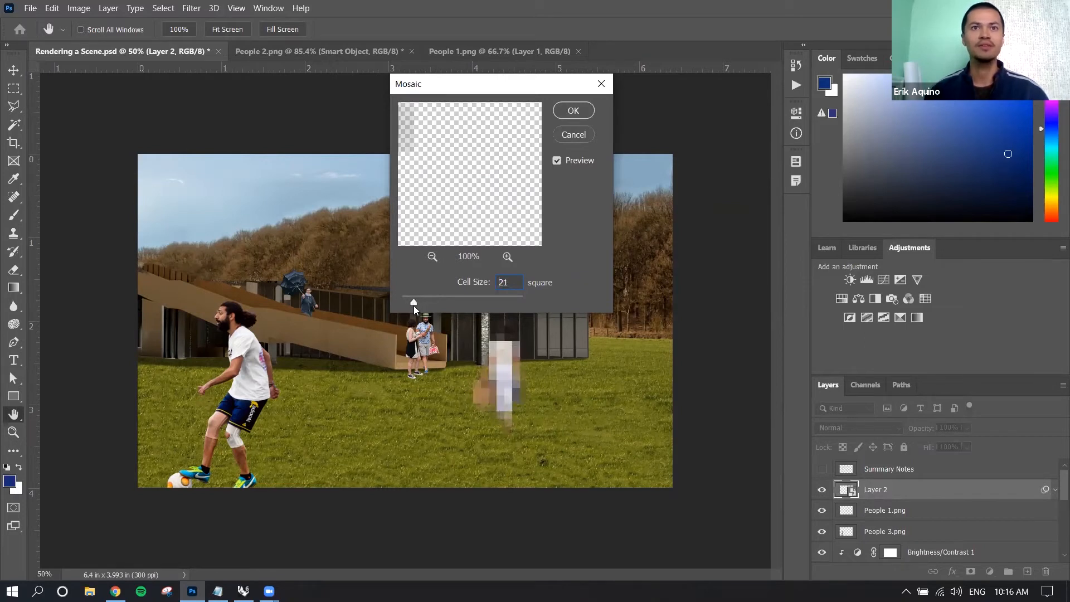
pyautogui.click(583, 112)
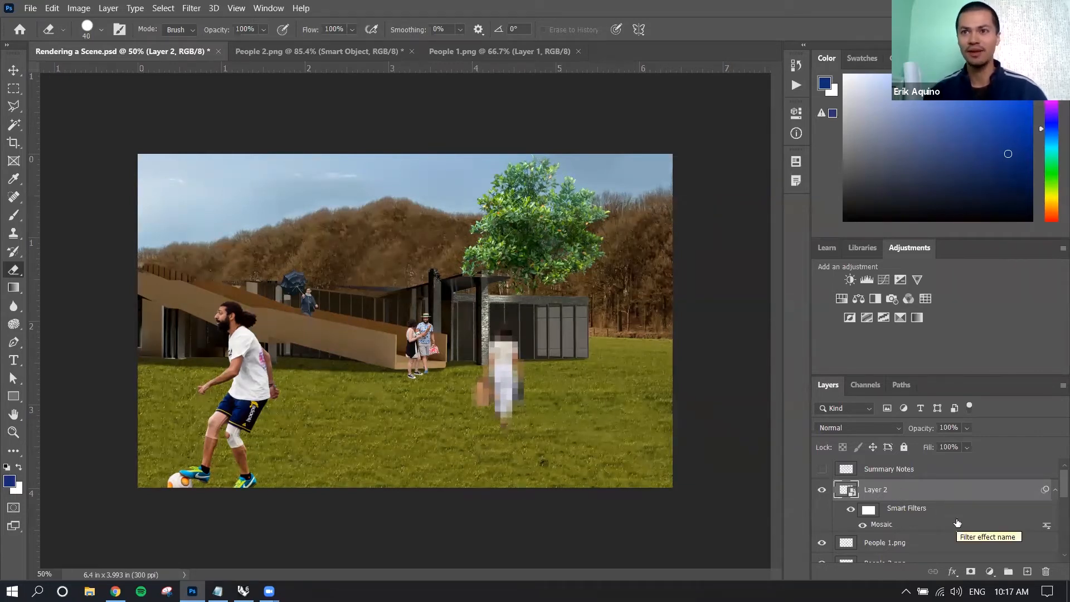
# Toggle the visibility of Layer 2's Mosaic smart filter off and on to compare the woman with and without it.
pyautogui.click(890, 526)
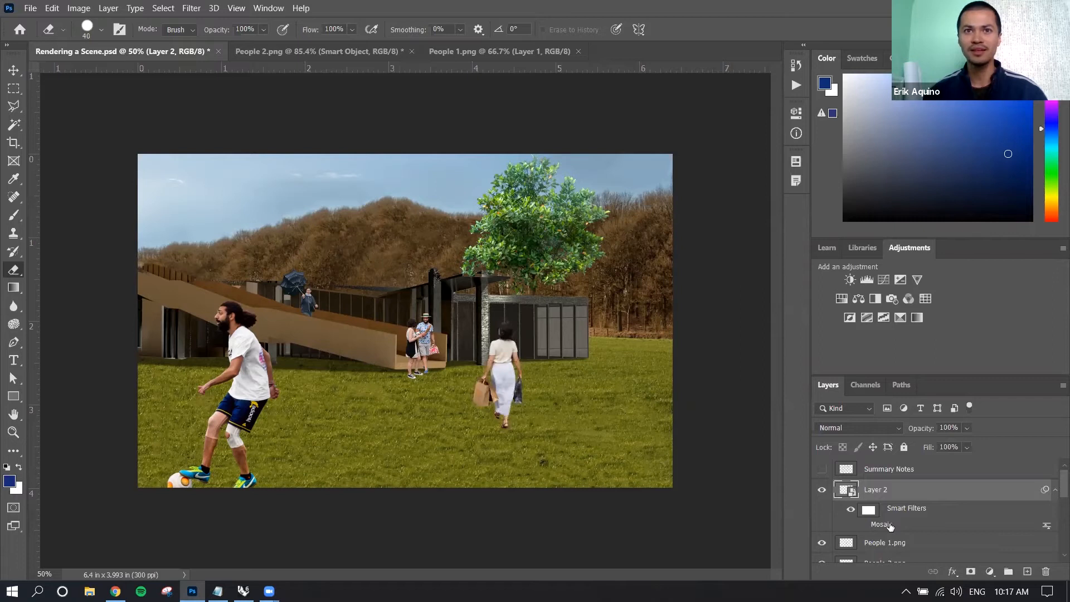
pyautogui.click(890, 526)
pyautogui.click(891, 526)
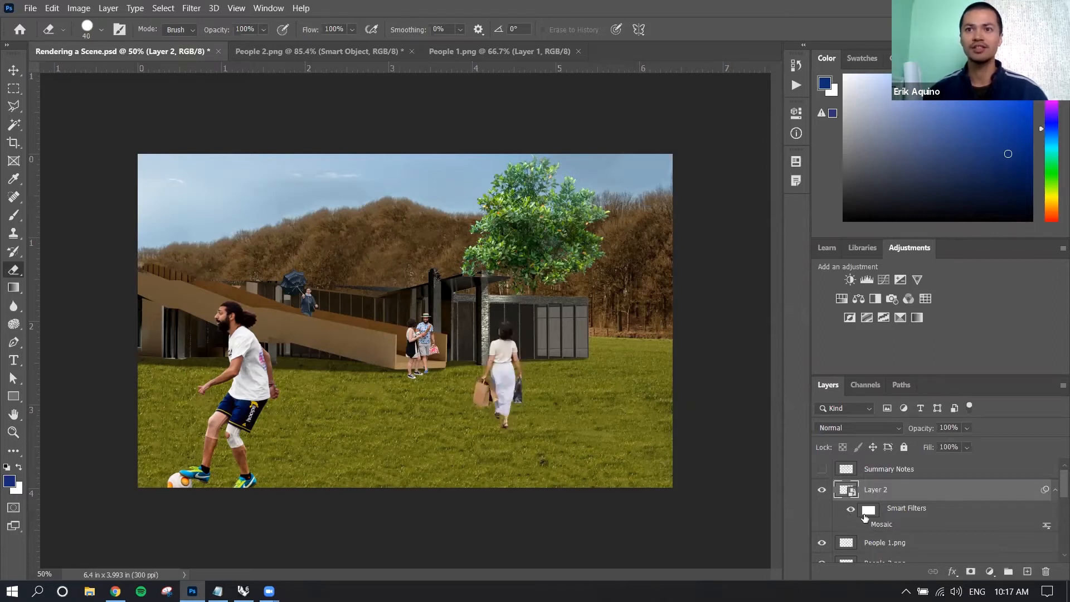
pyautogui.click(863, 524)
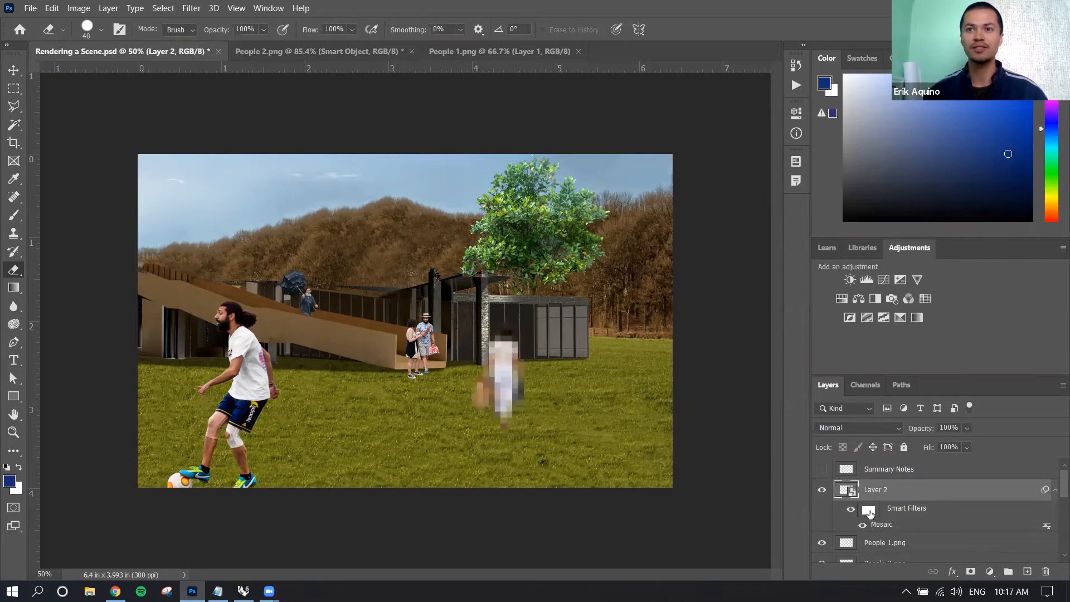
# Paint black with the Brush on the smart filter mask over the woman's head and upper body to hide the Mosaic effect there.
pyautogui.click(869, 511)
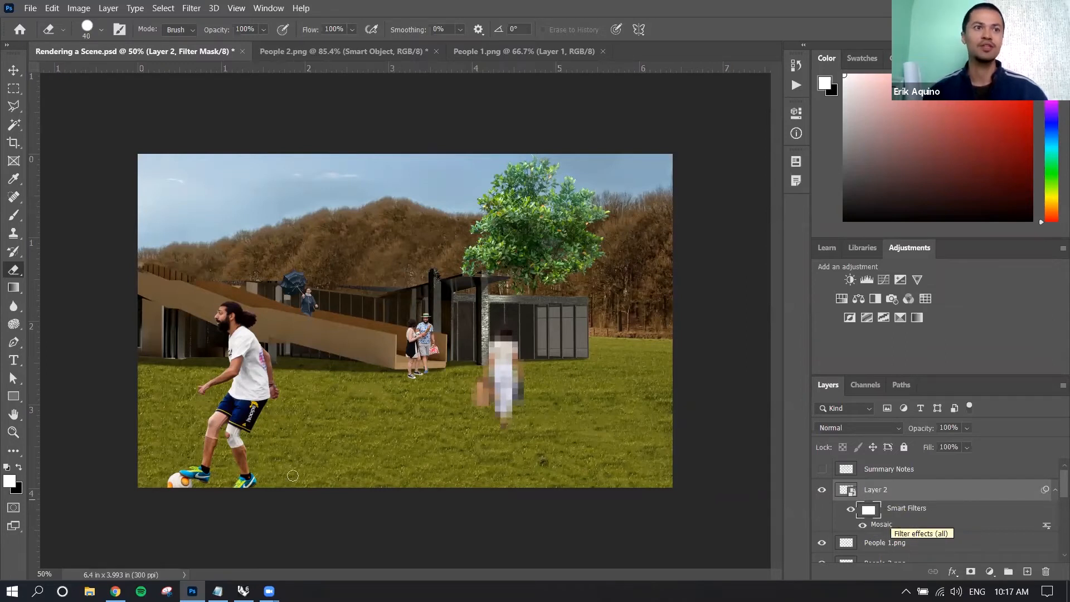
pyautogui.click(20, 468)
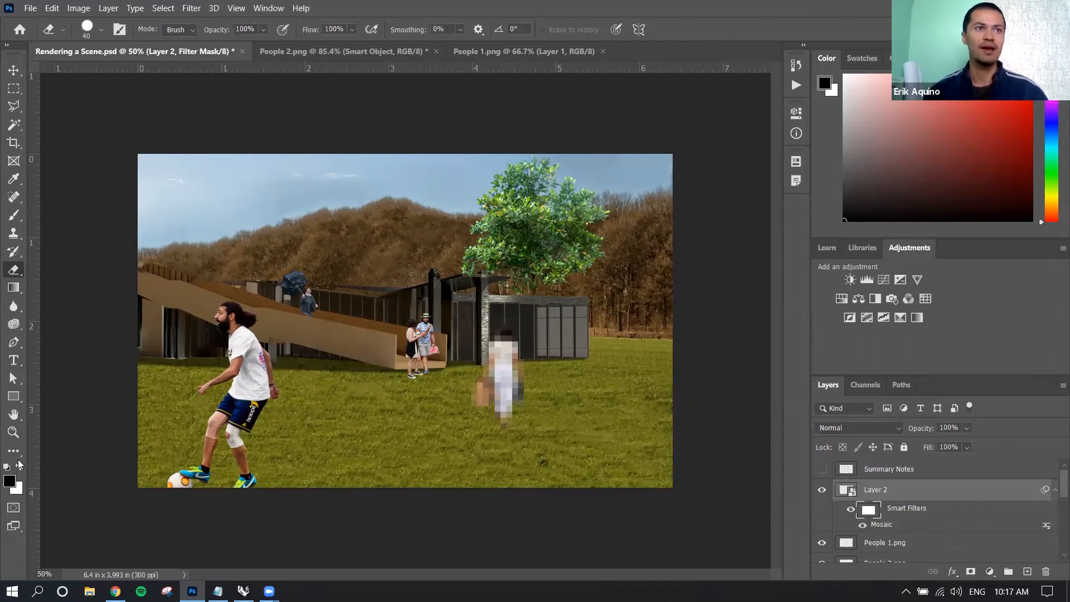
pyautogui.click(15, 216)
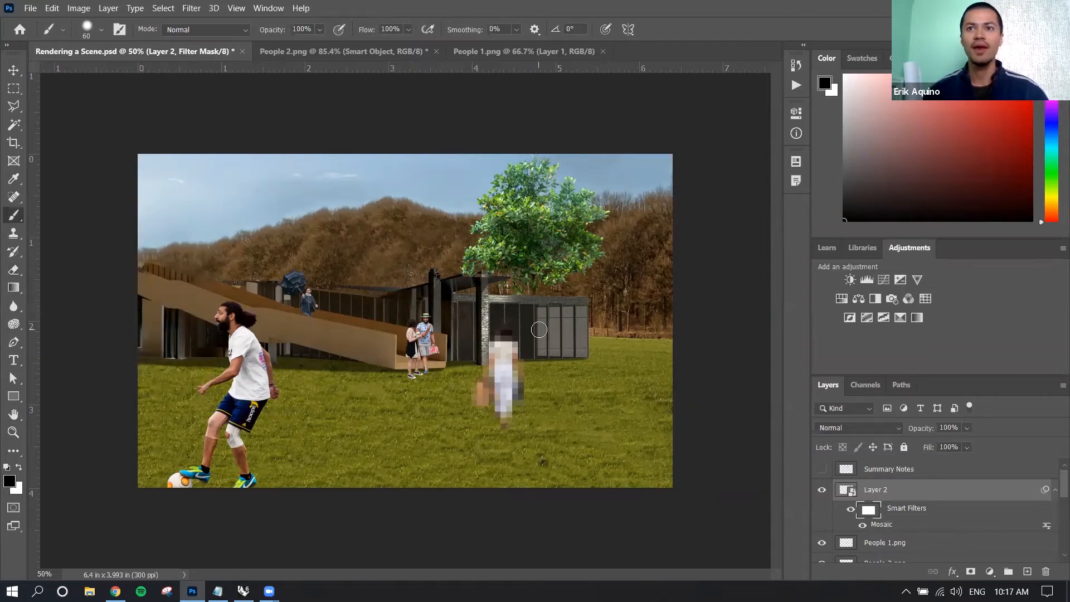
pyautogui.moveTo(519, 327)
pyautogui.mouseDown()
pyautogui.moveTo(487, 333)
pyautogui.moveTo(510, 341)
pyautogui.moveTo(494, 338)
pyautogui.moveTo(506, 346)
pyautogui.moveTo(484, 351)
pyautogui.moveTo(508, 360)
pyautogui.mouseUp()
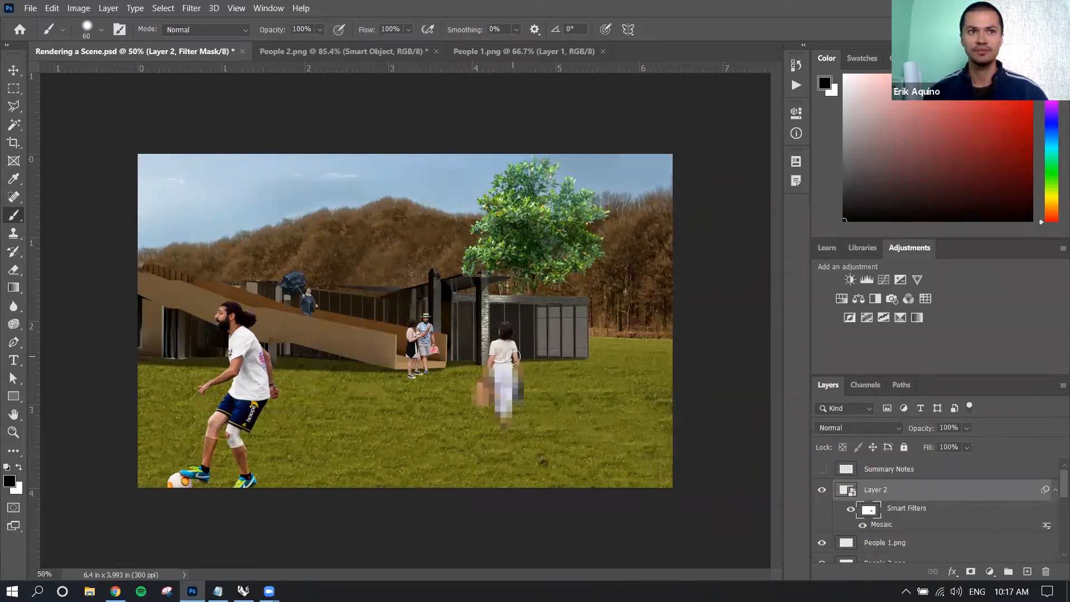
# Paint white on the filter mask over the woman's head and upper body to restore the Mosaic effect.
pyautogui.click(20, 469)
pyautogui.click(21, 470)
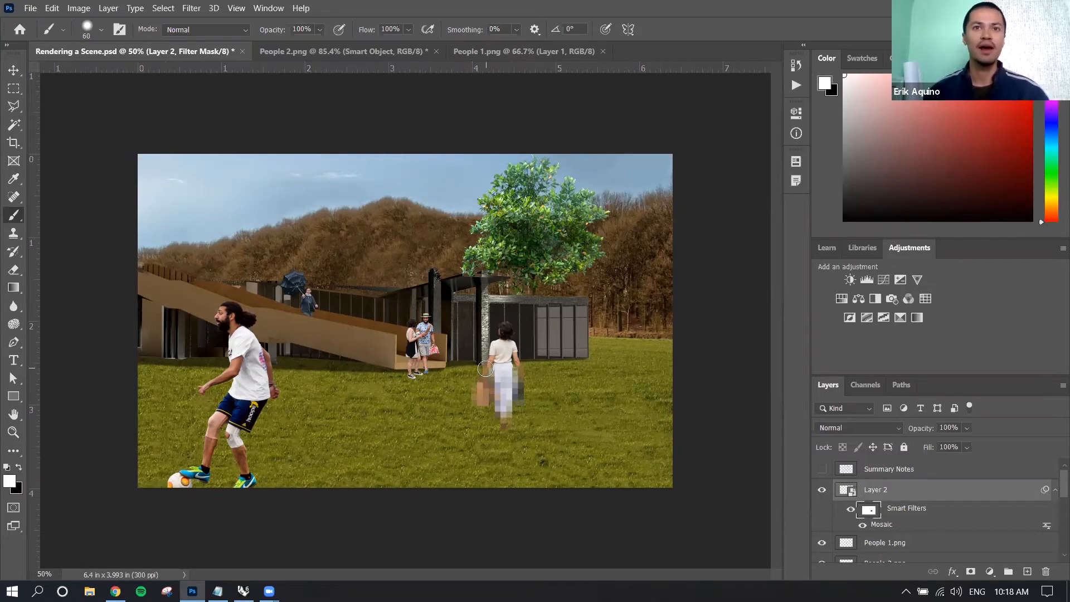
pyautogui.moveTo(509, 368)
pyautogui.mouseDown()
pyautogui.moveTo(483, 349)
pyautogui.moveTo(520, 347)
pyautogui.moveTo(488, 333)
pyautogui.moveTo(524, 331)
pyautogui.mouseUp()
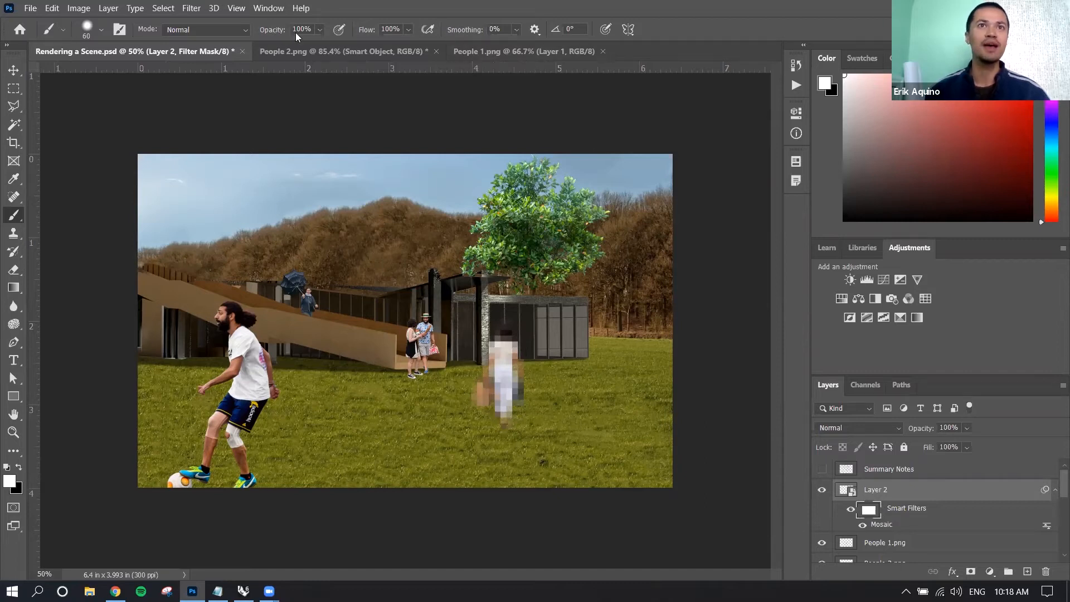
# Set the Brush opacity to 70% and paint black on the filter mask over the woman's head and upper body to partly hide the Mosaic.
pyautogui.moveTo(281, 32); pyautogui.dragTo(253, 36)
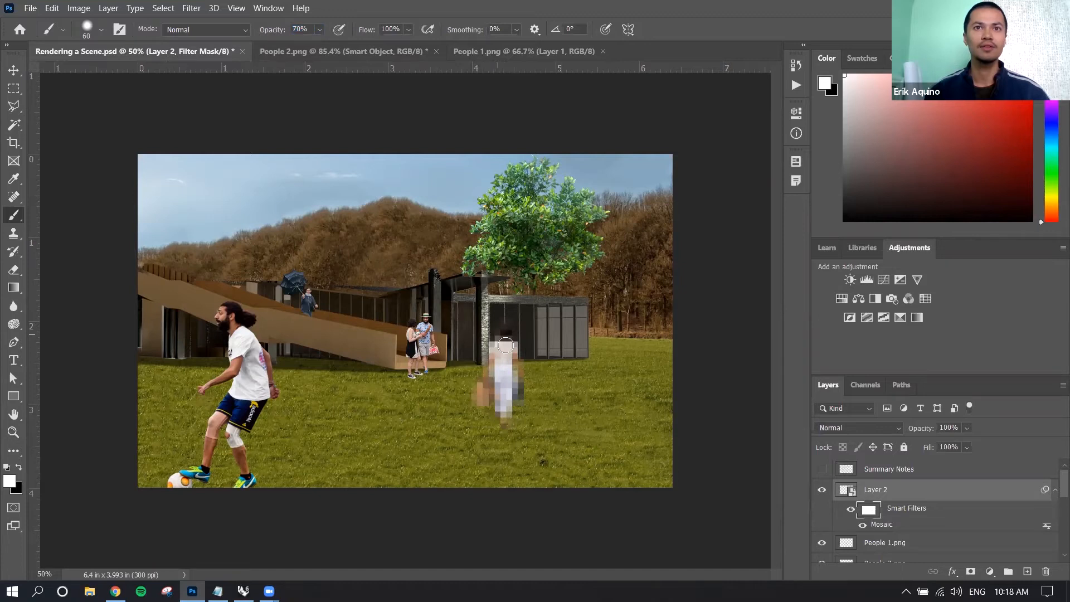
pyautogui.click(18, 468)
pyautogui.moveTo(507, 332)
pyautogui.mouseDown()
pyautogui.moveTo(490, 354)
pyautogui.moveTo(499, 358)
pyautogui.mouseUp()
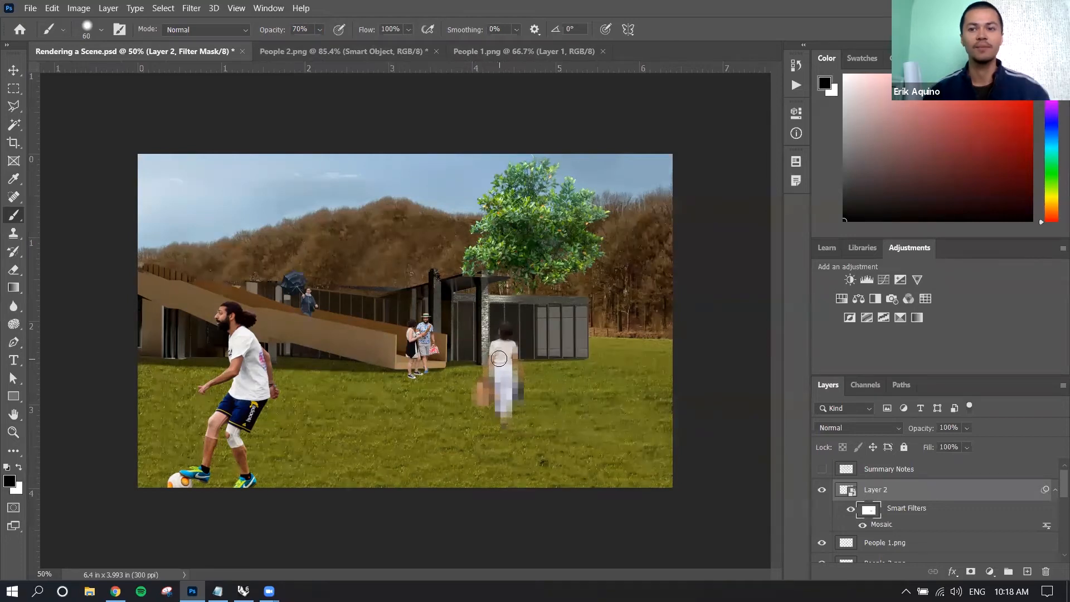
pyautogui.hotkey('ctrl', '+')
pyautogui.hotkey('ctrl', '+')
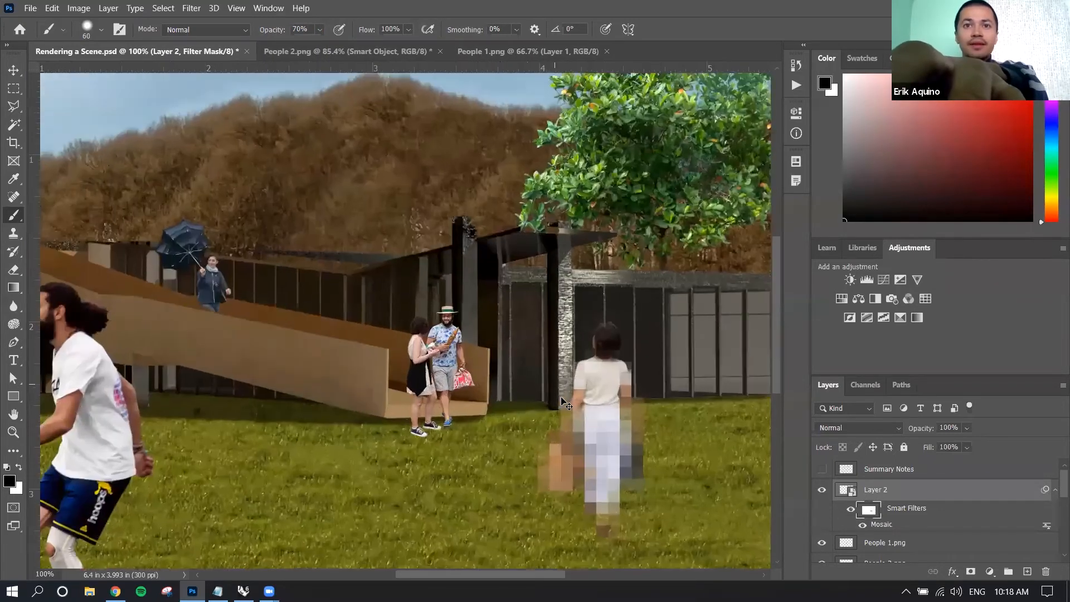
pyautogui.hotkey('ctrl', '+')
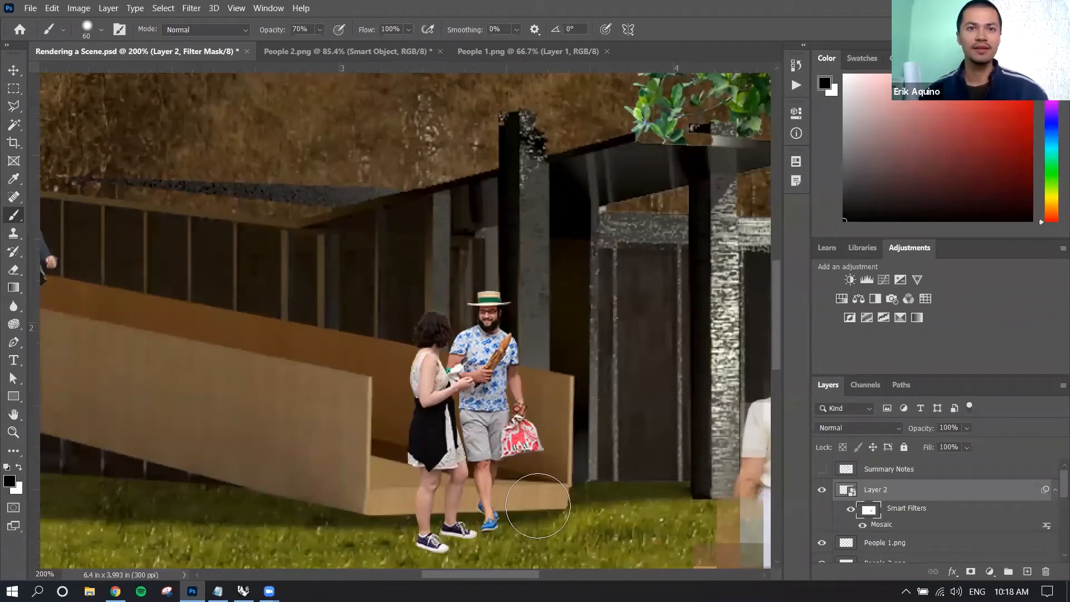
# Set the Brush opacity to 40% and paint black on the filter mask over the woman's arms and body to fade the Mosaic.
pyautogui.hscroll(8, 538, 506)
pyautogui.hscroll(-3, 507, 449)
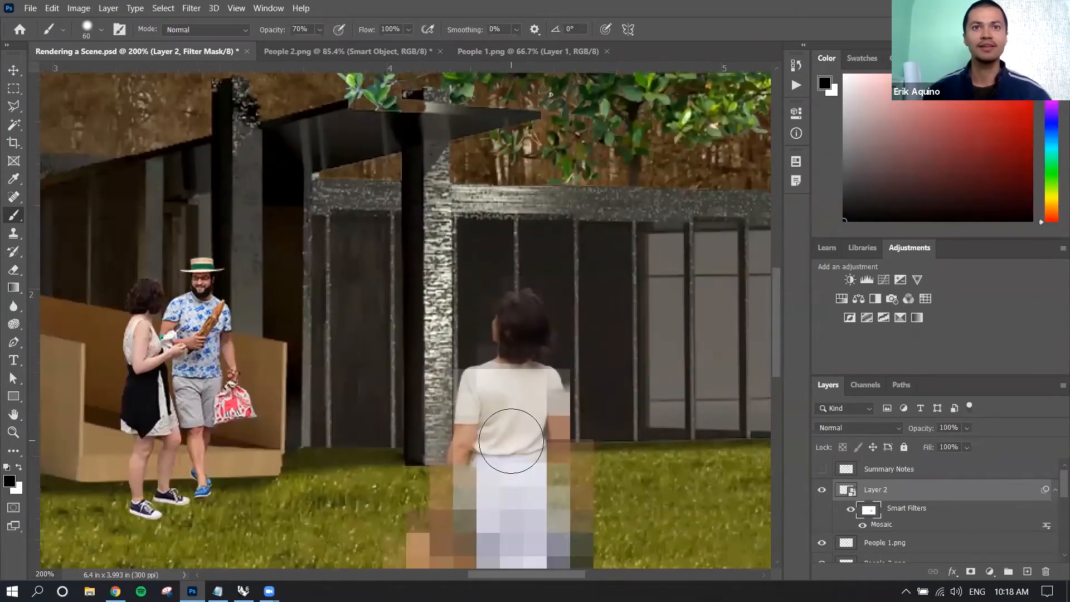
pyautogui.scroll(-4, 511, 442)
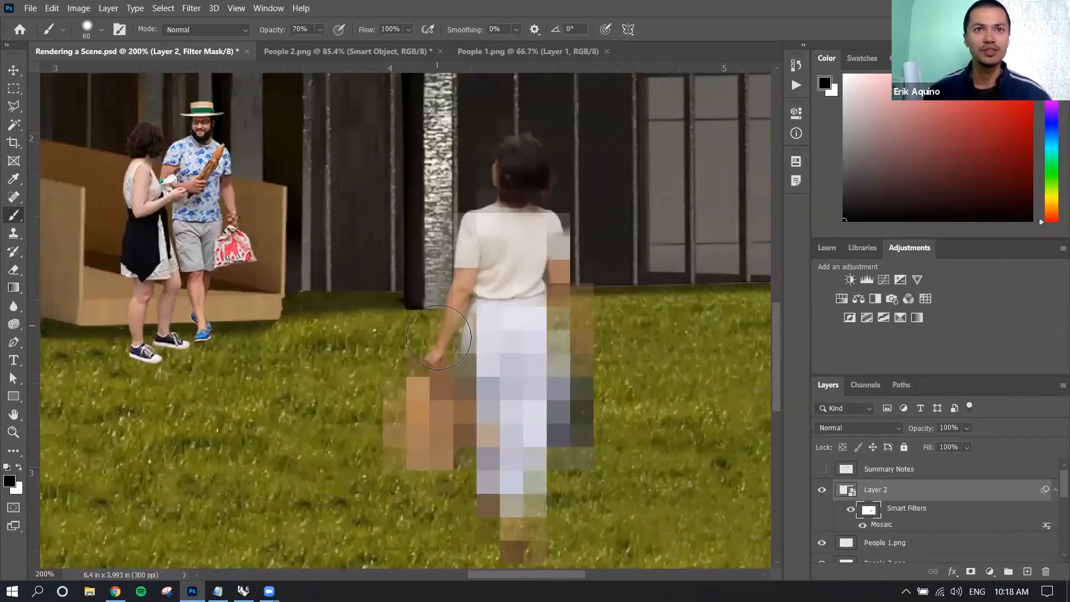
pyautogui.moveTo(260, 29); pyautogui.dragTo(245, 30)
pyautogui.moveTo(580, 390)
pyautogui.mouseDown()
pyautogui.moveTo(565, 347)
pyautogui.moveTo(533, 348)
pyautogui.moveTo(561, 308)
pyautogui.moveTo(557, 206)
pyautogui.moveTo(508, 173)
pyautogui.mouseUp()
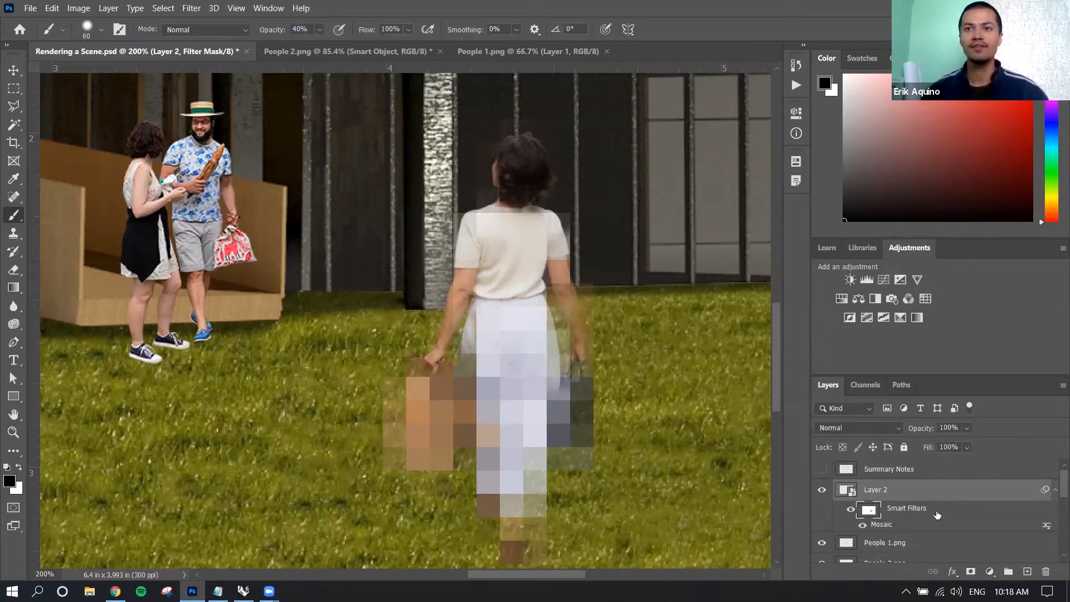
# Delete the filter mask and the Mosaic smart filter from Layer 2.
pyautogui.doubleClick(890, 523)
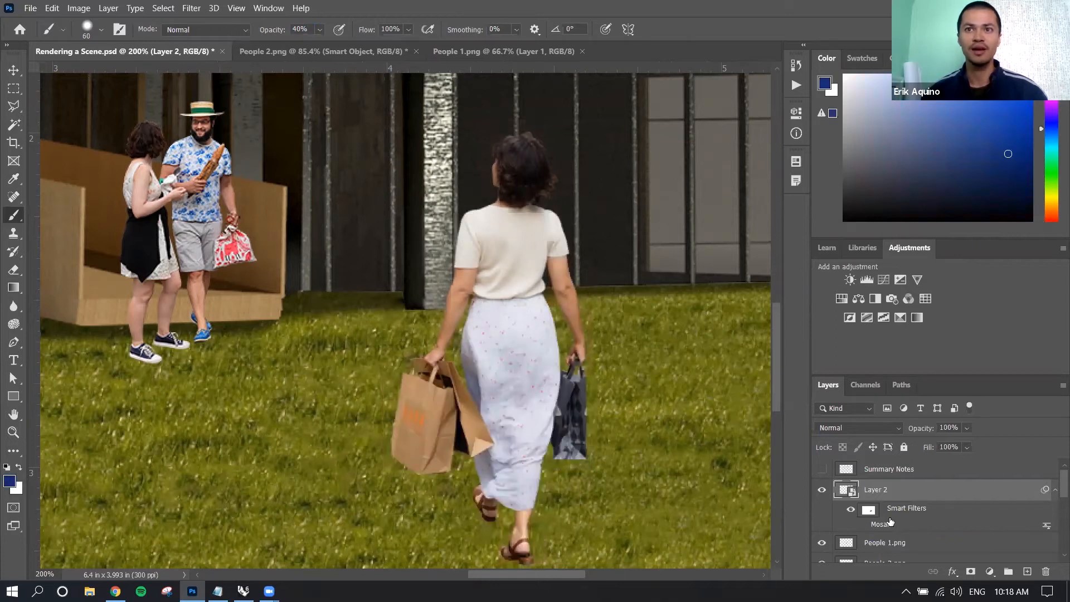
pyautogui.rightClick(941, 516)
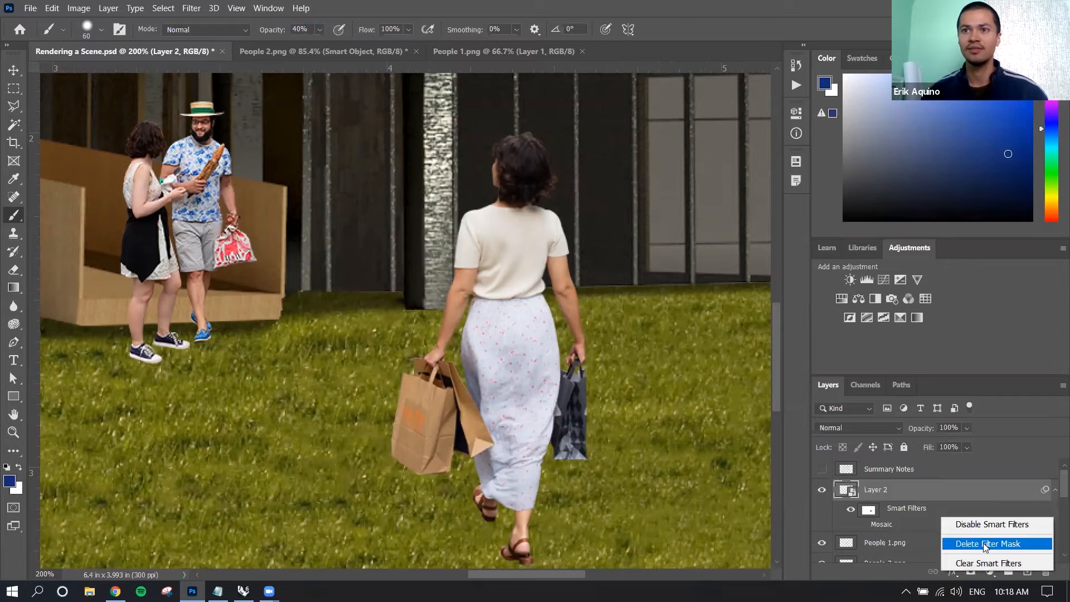
pyautogui.click(983, 543)
pyautogui.rightClick(925, 517)
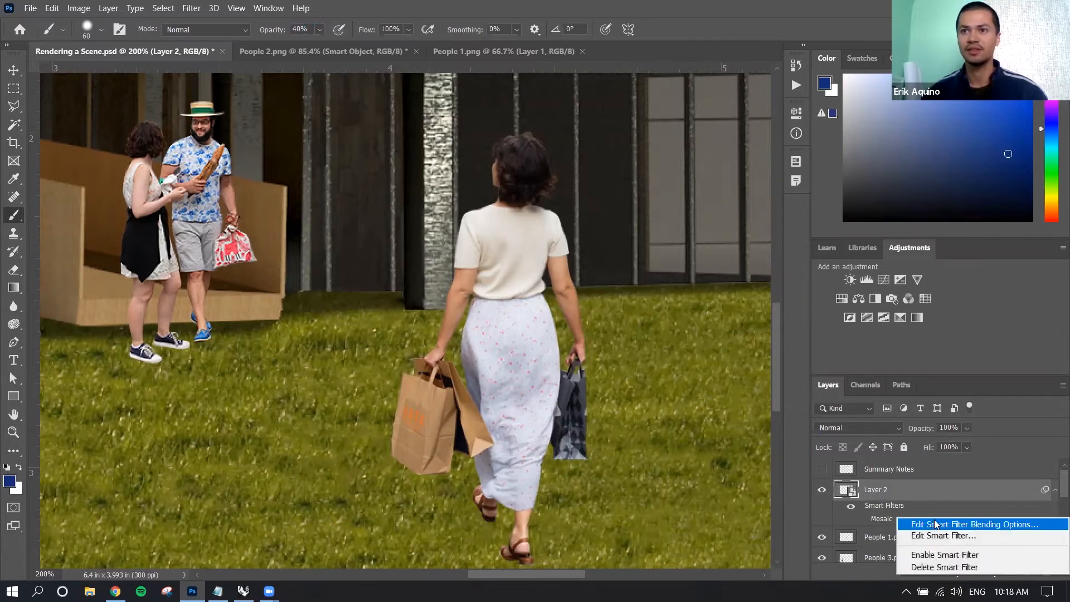
pyautogui.click(953, 567)
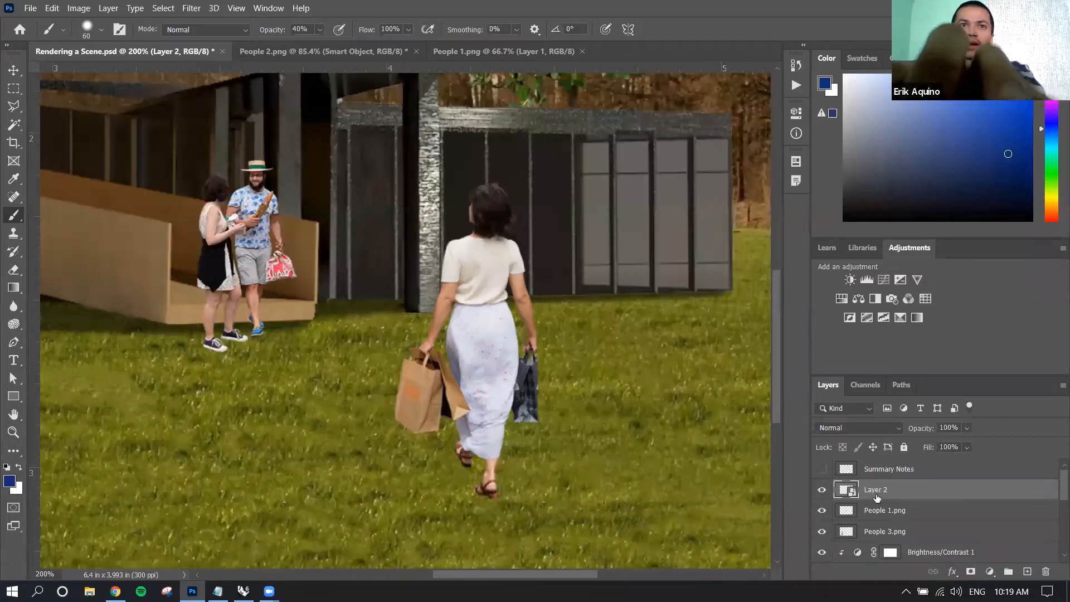
# Try a Gaussian Blur with a radius of 2.6 pixels on Layer 2 and cancel it.
pyautogui.hotkey('ctrl', '0')
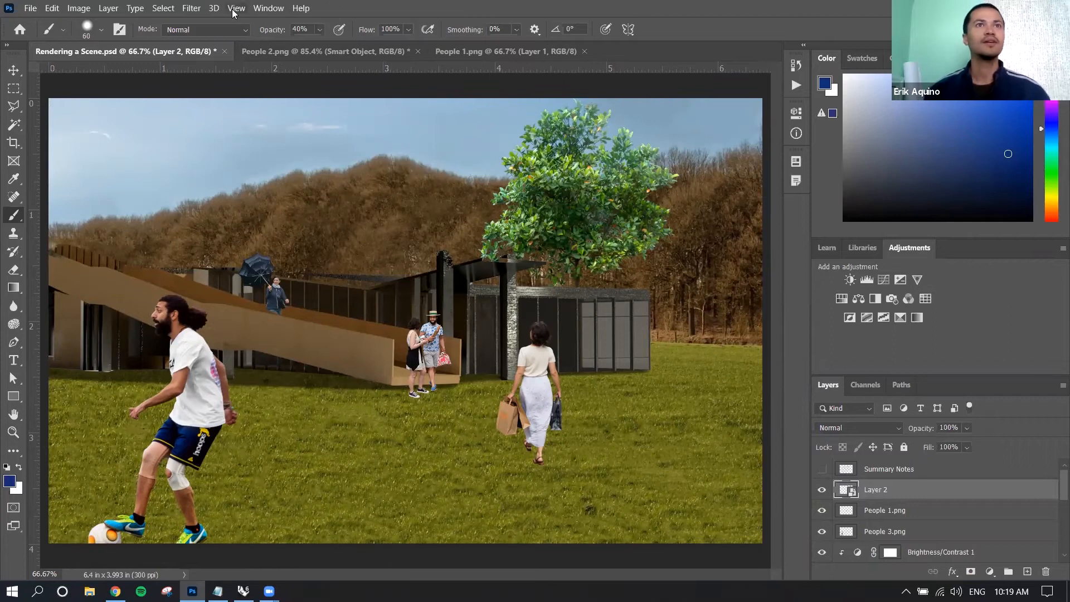
pyautogui.click(198, 11)
pyautogui.moveTo(356, 161)
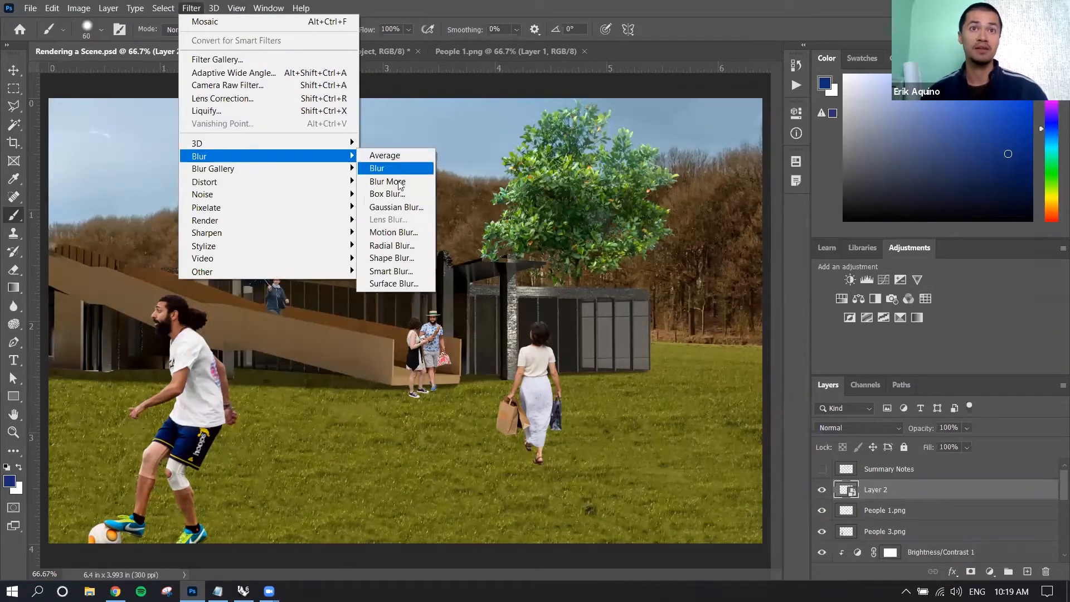
pyautogui.click(393, 209)
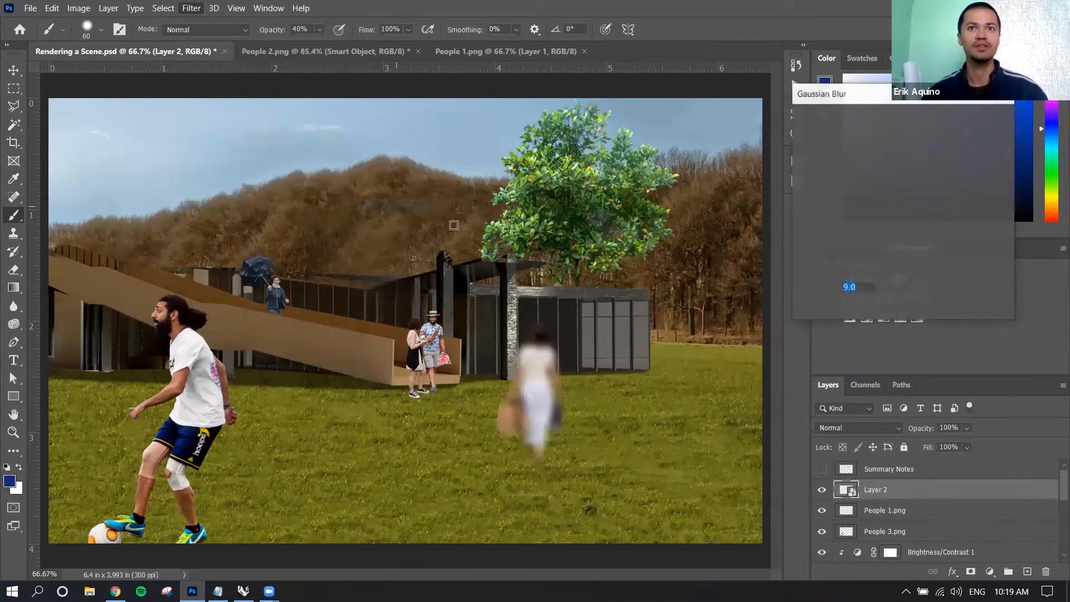
pyautogui.moveTo(832, 94); pyautogui.dragTo(722, 214)
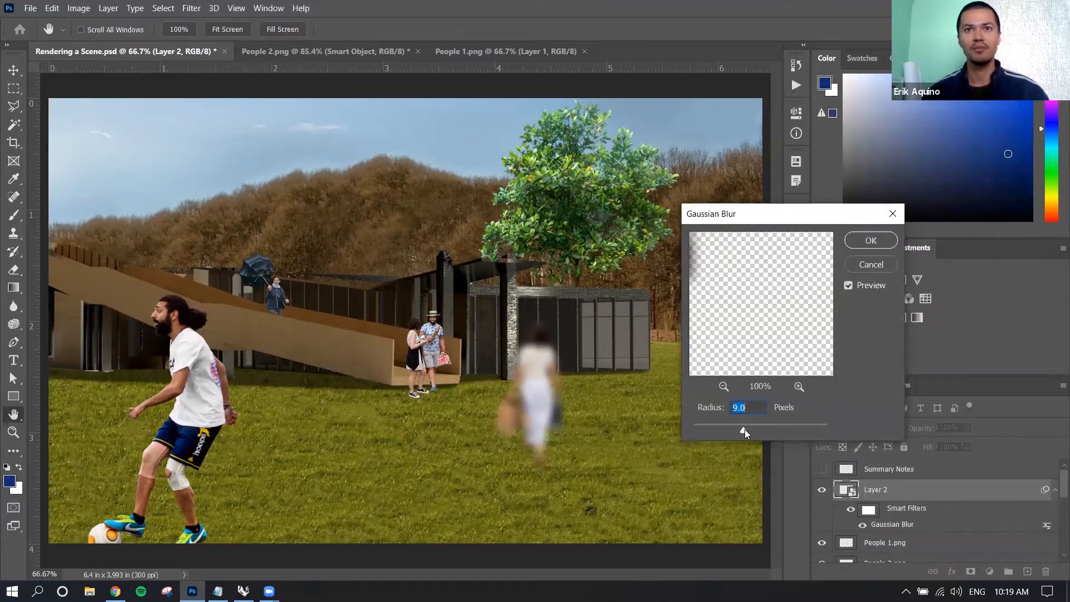
pyautogui.moveTo(764, 435); pyautogui.dragTo(708, 432)
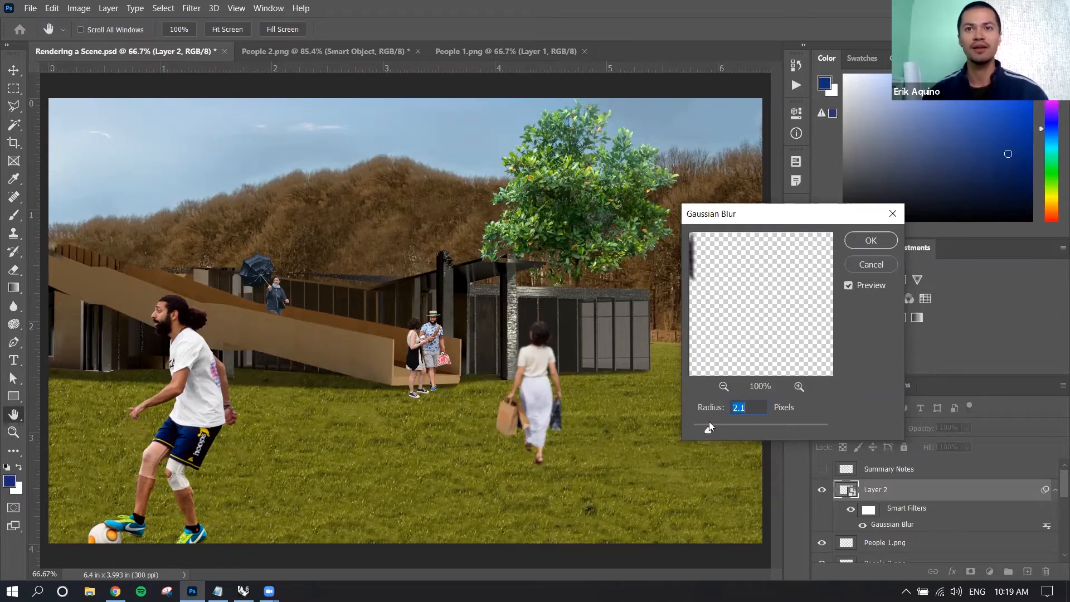
pyautogui.click(864, 272)
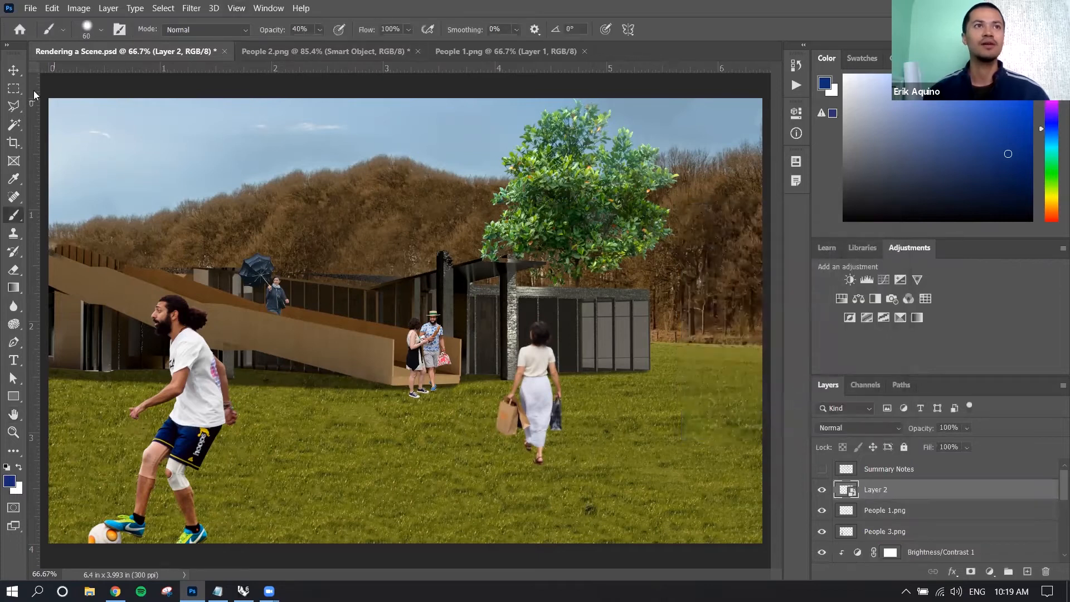
# Apply a Motion Blur to the soccer player's layer, People 3.png, with a distance of 159 pixels and an angle of -41°.
pyautogui.click(14, 70)
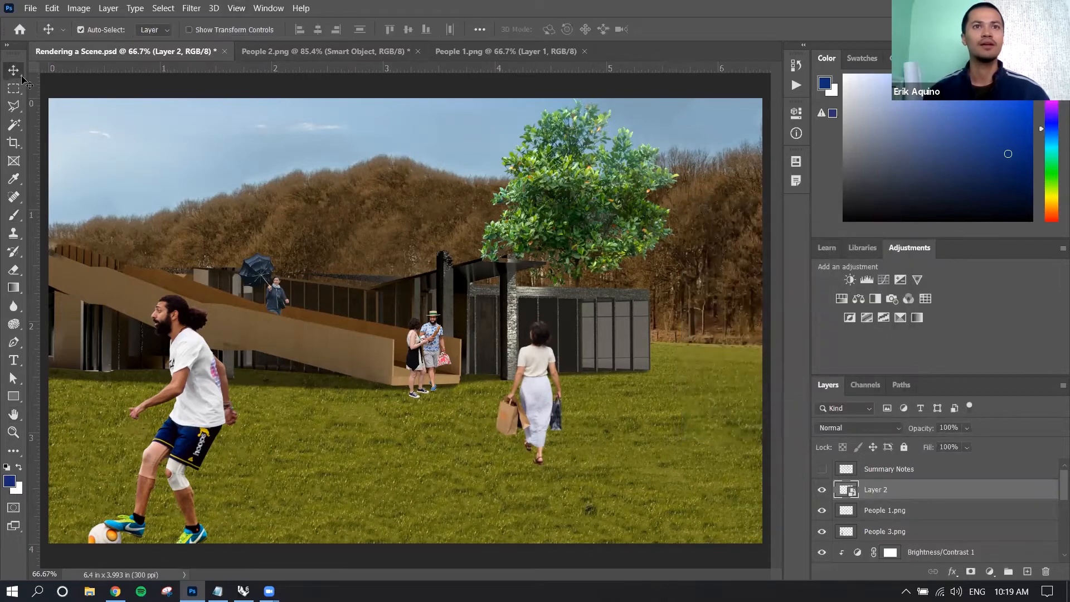
pyautogui.click(188, 372)
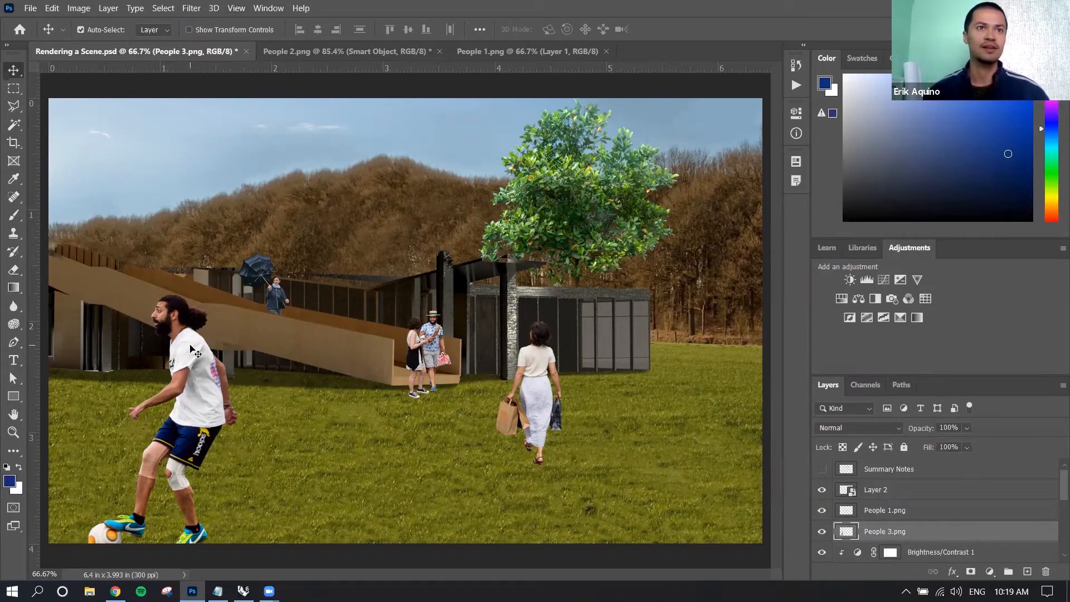
pyautogui.click(191, 9)
pyautogui.moveTo(234, 162)
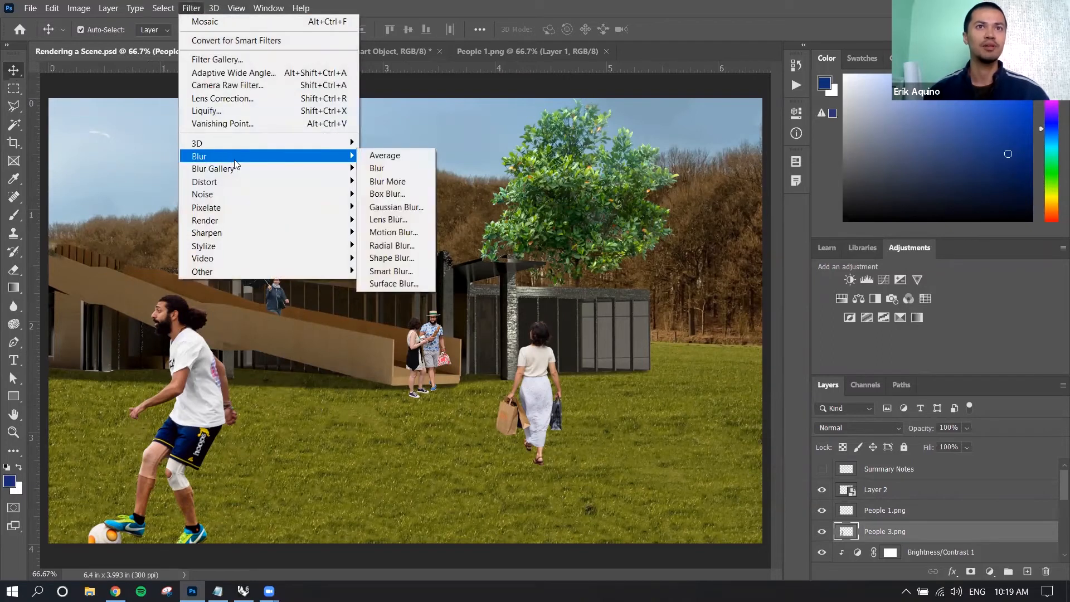
pyautogui.click(405, 233)
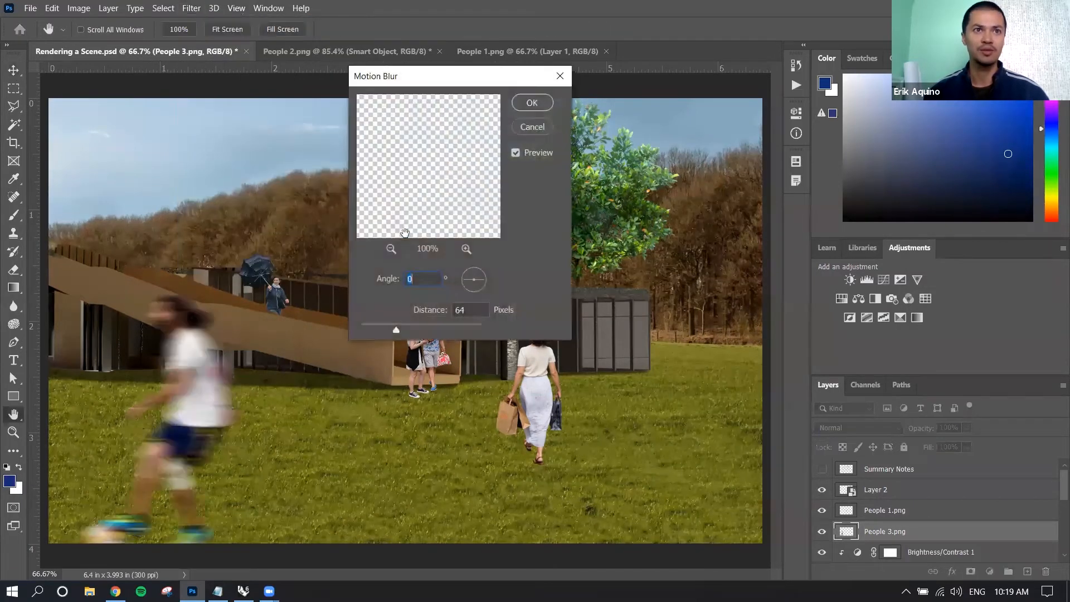
pyautogui.moveTo(406, 82); pyautogui.dragTo(417, 101)
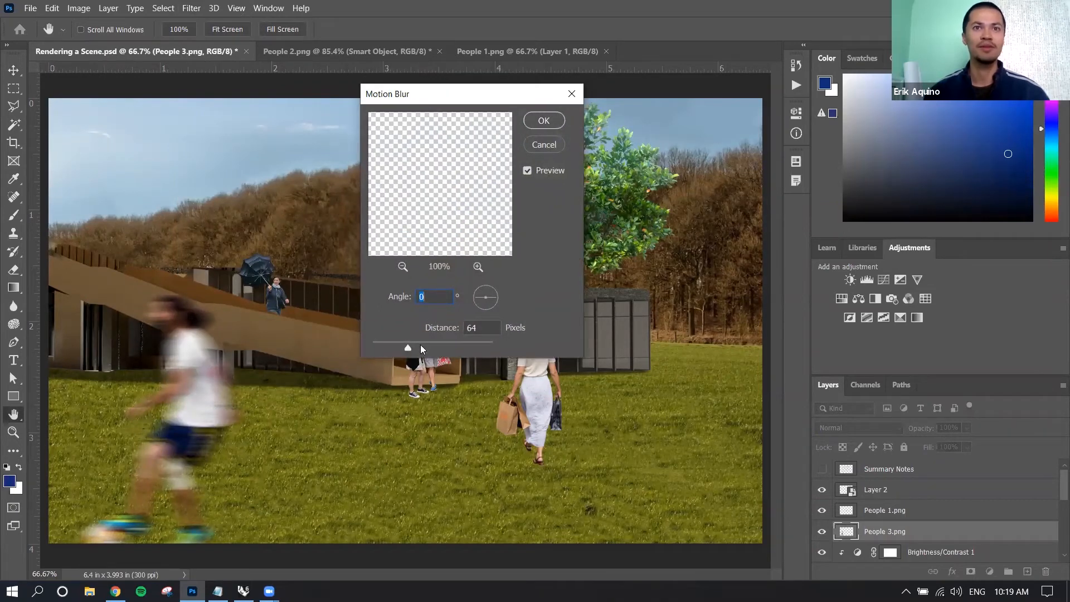
pyautogui.moveTo(409, 347); pyautogui.dragTo(426, 348)
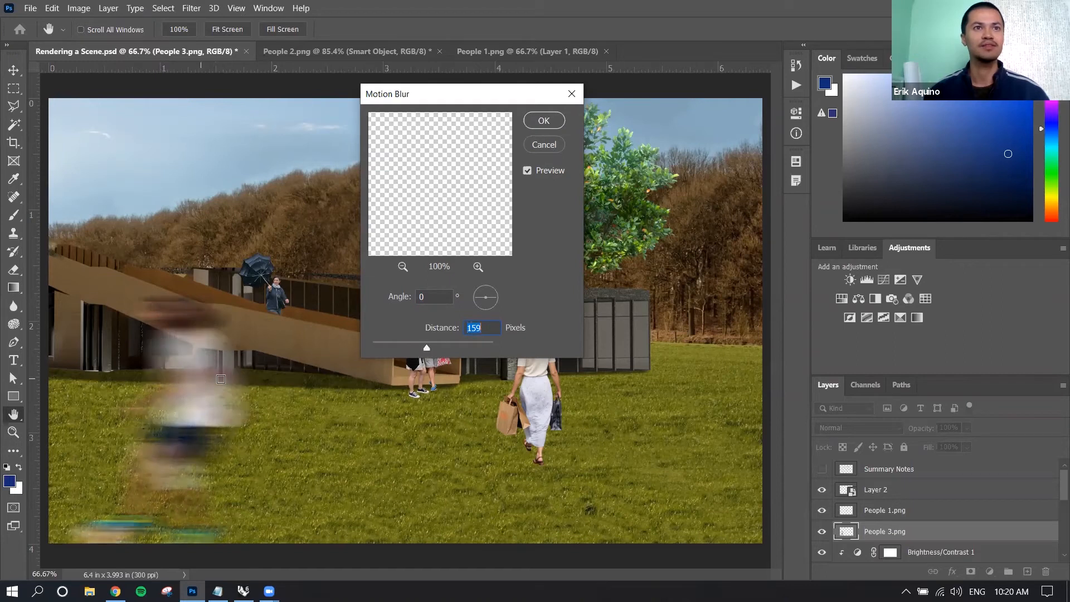
pyautogui.moveTo(479, 300); pyautogui.dragTo(495, 304)
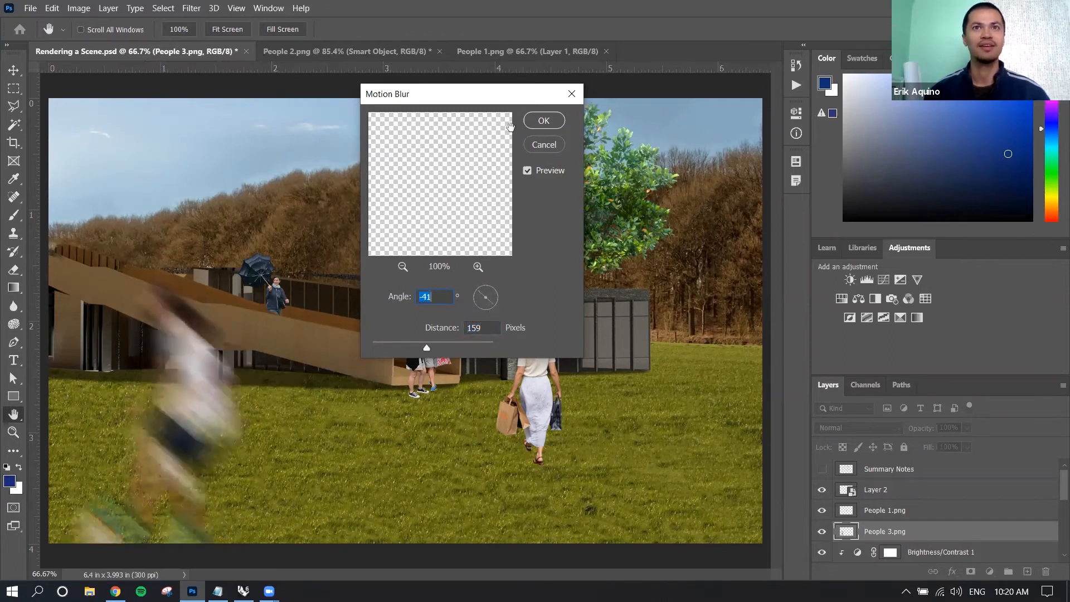
pyautogui.click(536, 121)
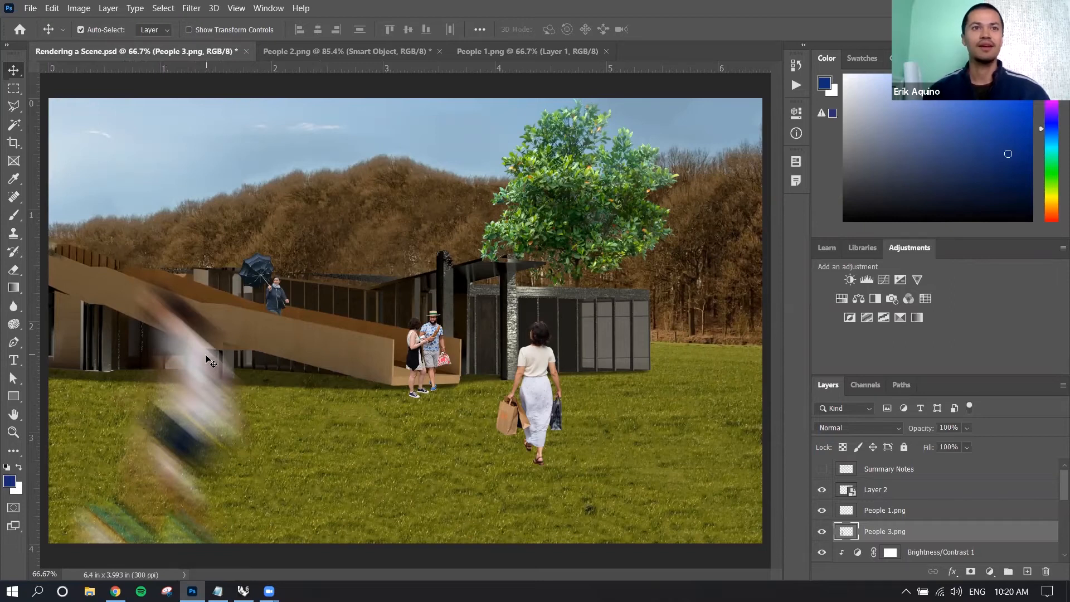
# Convert the couple's layer, People 1.png, to a smart object.
pyautogui.click(435, 343)
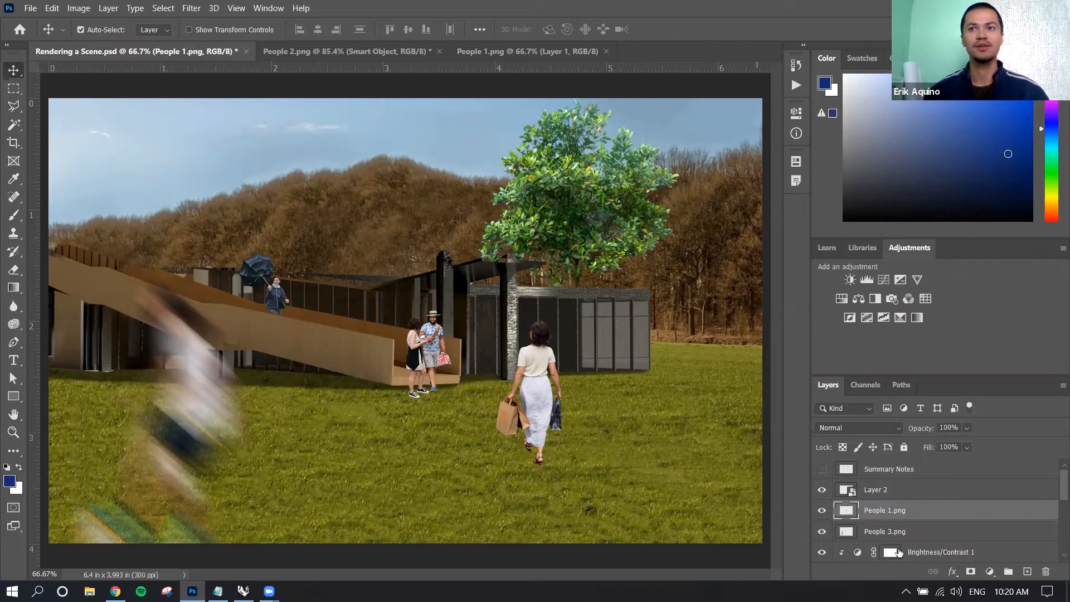
pyautogui.rightClick(904, 511)
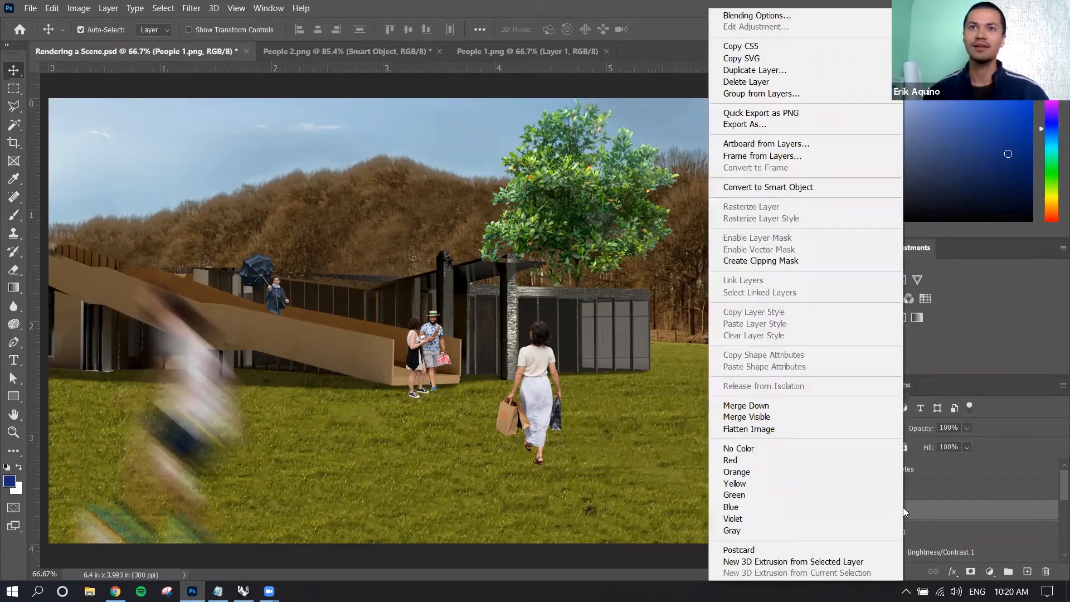
pyautogui.click(797, 187)
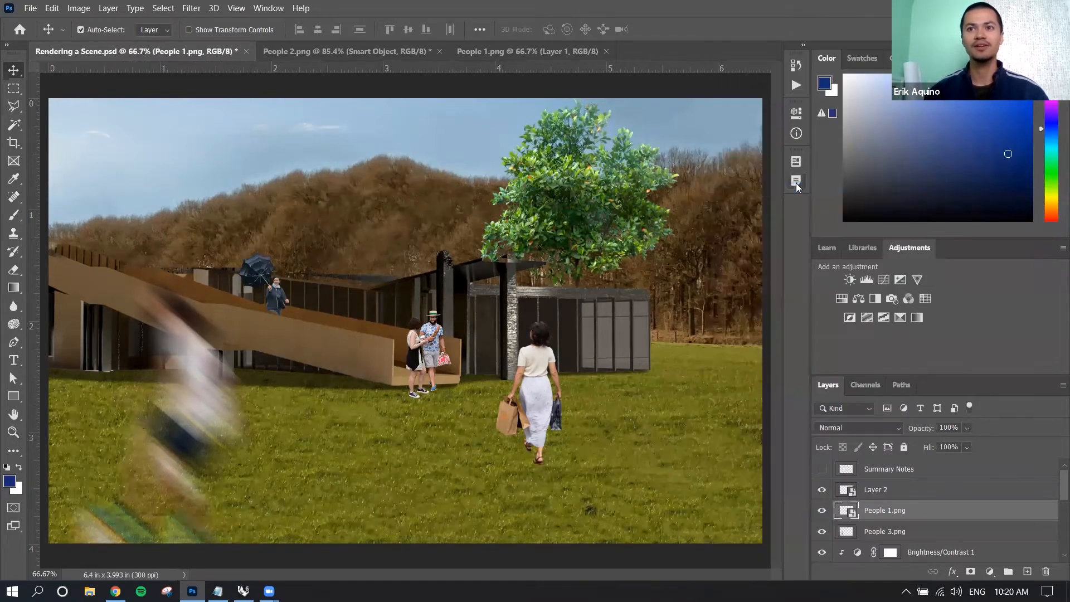
# Start an Add Noise filter on the People 1.png smart object and set its amount to 14.41%.
pyautogui.click(191, 9)
pyautogui.moveTo(259, 199)
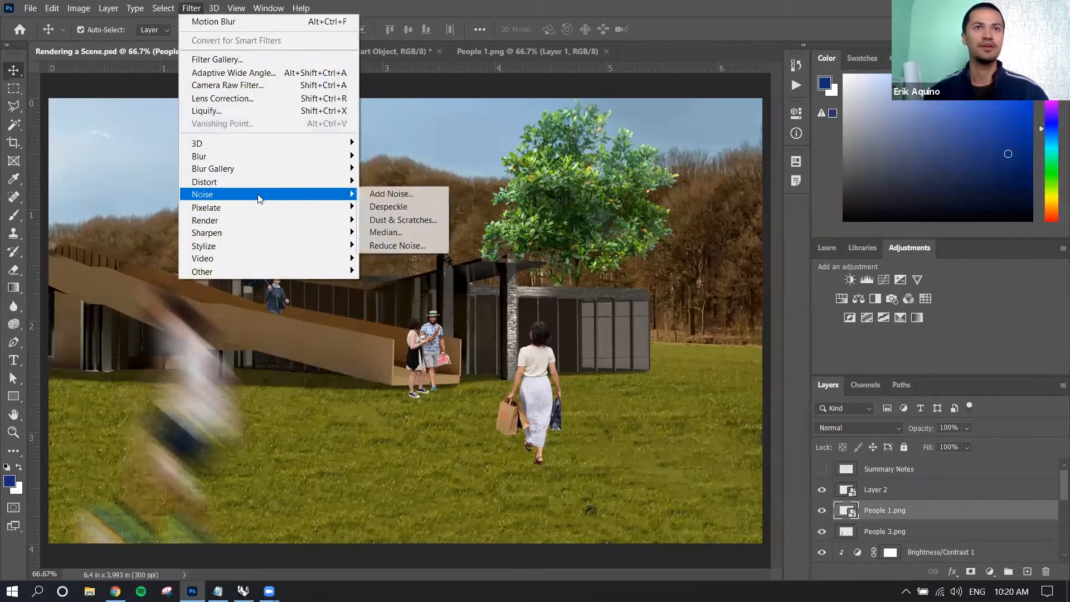
pyautogui.click(391, 193)
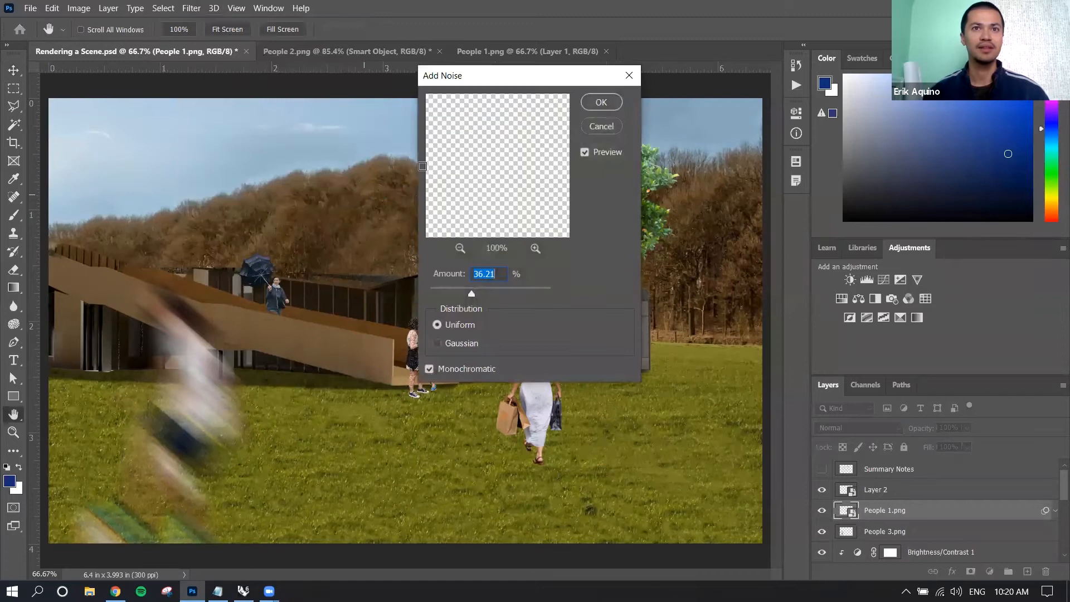
pyautogui.moveTo(519, 82); pyautogui.dragTo(706, 92)
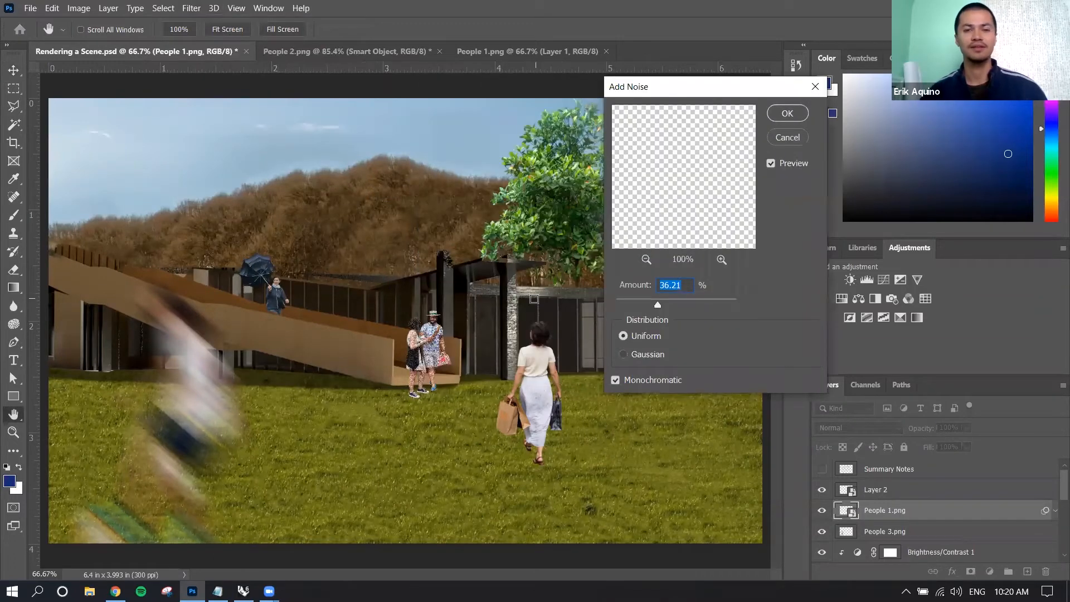
pyautogui.press('ctrl')
pyautogui.keyDown('ctrl'); pyautogui.click(534, 301); pyautogui.keyUp('ctrl')
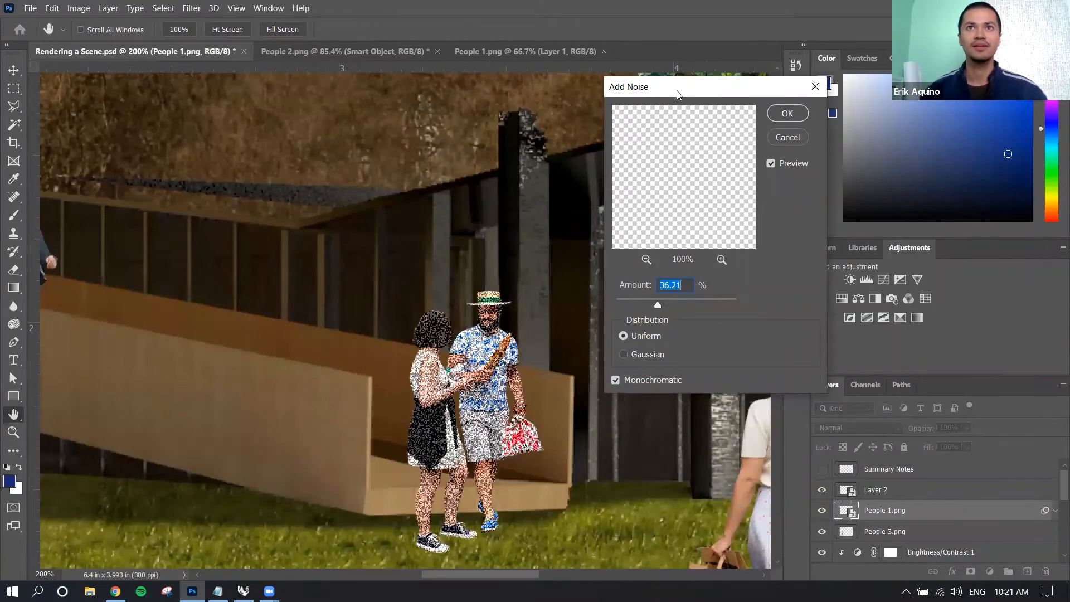
pyautogui.moveTo(676, 92); pyautogui.dragTo(712, 105)
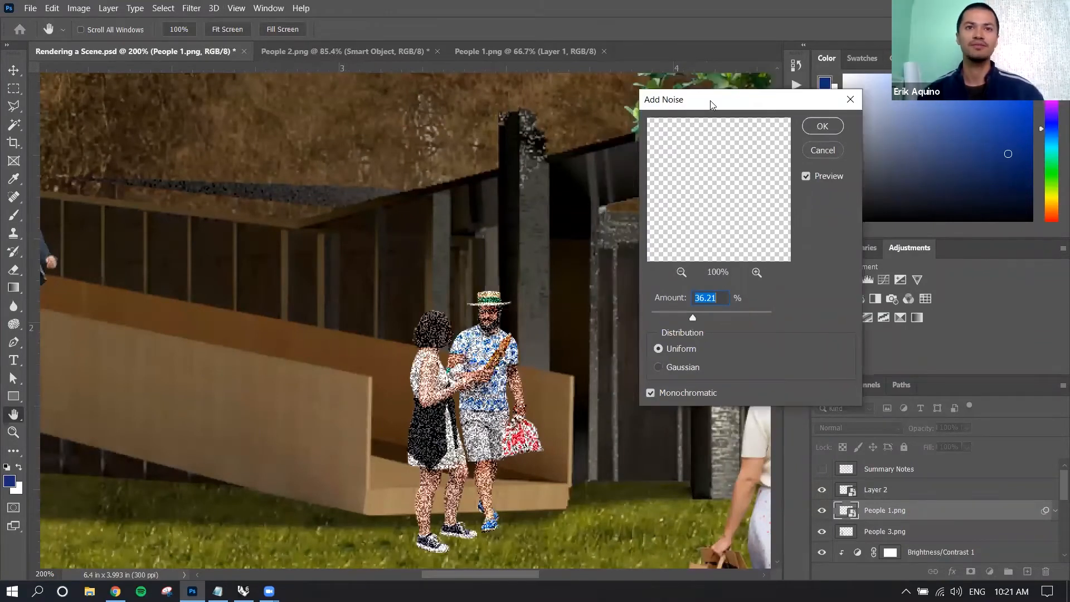
pyautogui.click(664, 314)
pyautogui.moveTo(665, 313); pyautogui.dragTo(673, 316)
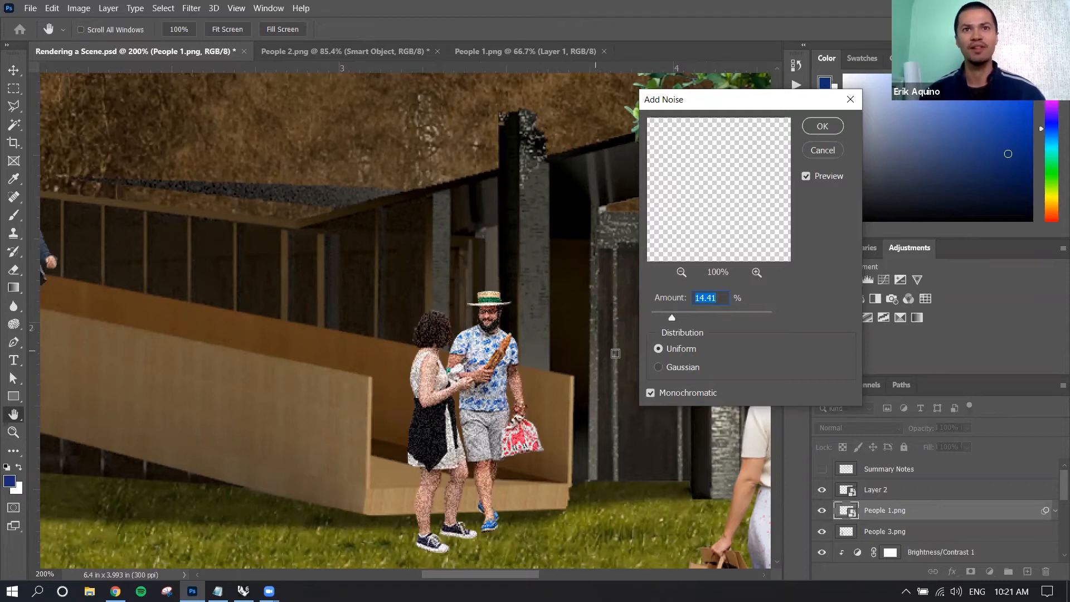
# Compare Gaussian with Uniform noise distribution, keep Uniform, set the amount to 12.98% and apply the filter.
pyautogui.click(651, 391)
pyautogui.click(651, 391)
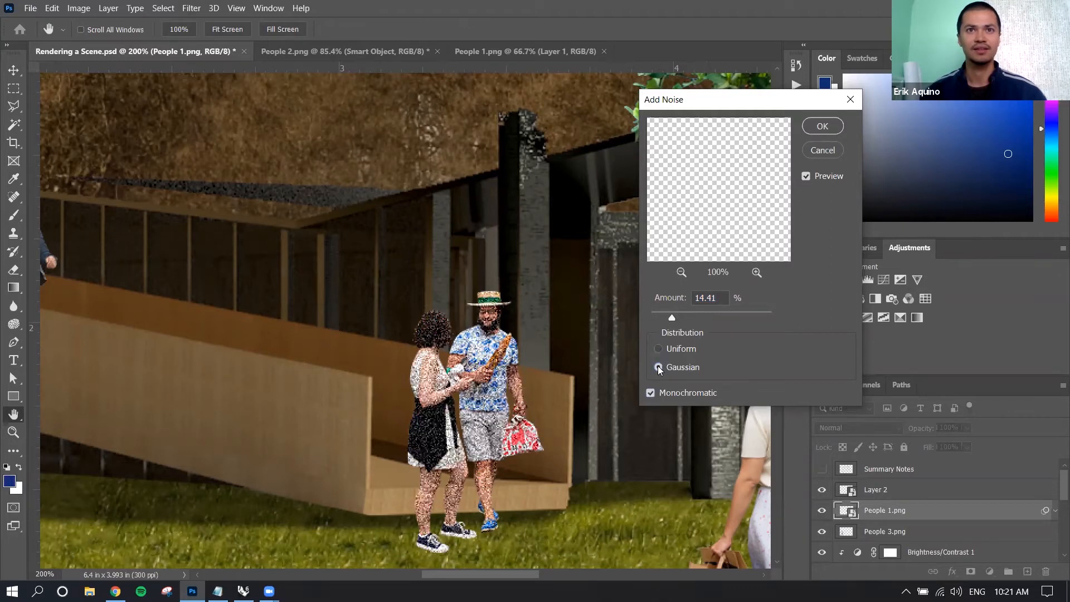
pyautogui.click(660, 349)
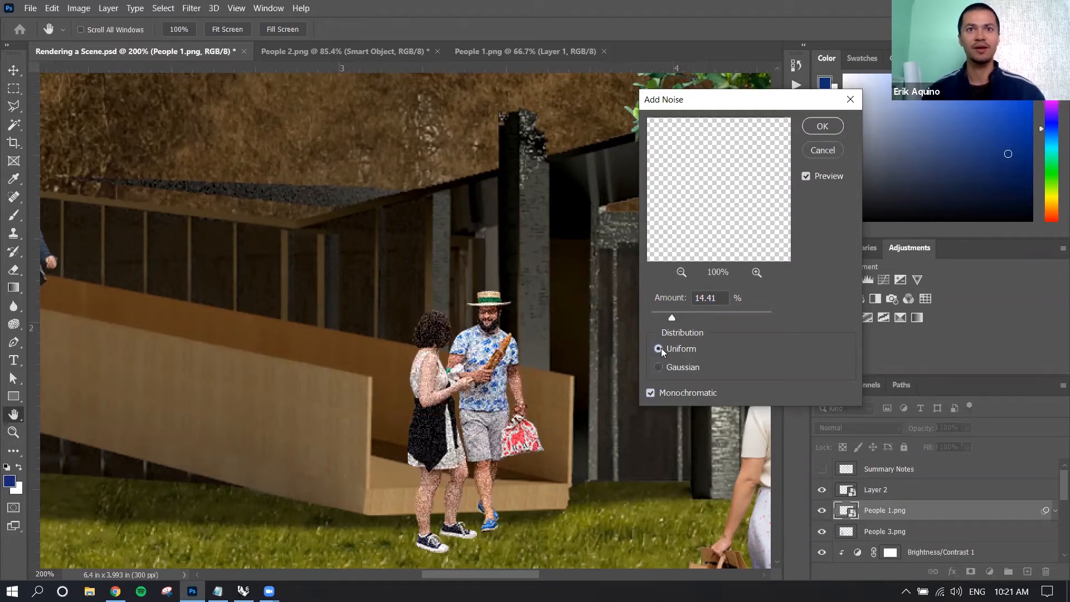
pyautogui.moveTo(671, 313); pyautogui.dragTo(703, 316)
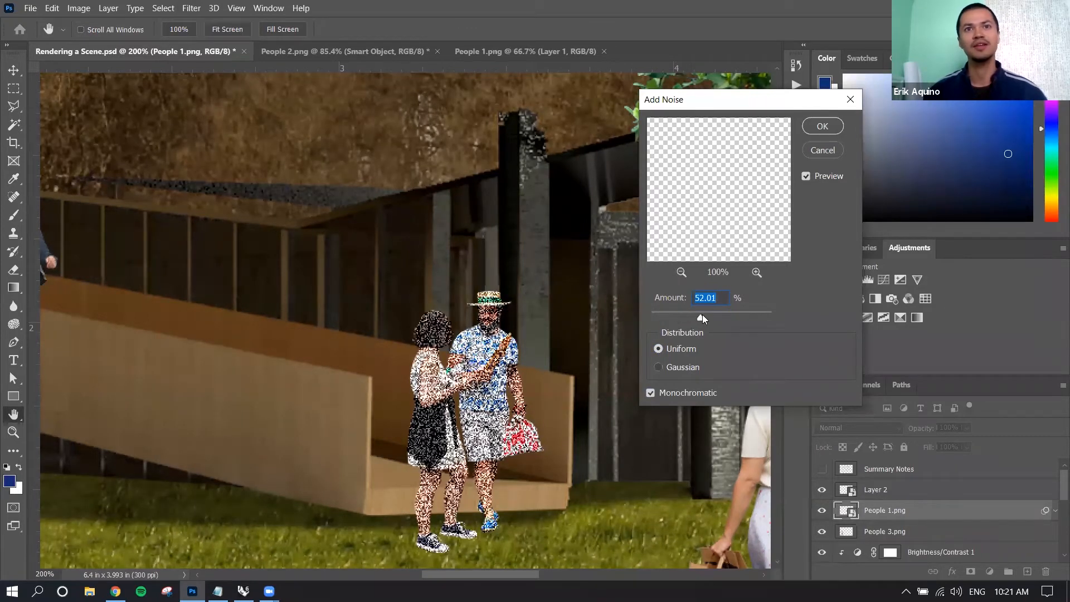
pyautogui.moveTo(659, 313); pyautogui.dragTo(670, 312)
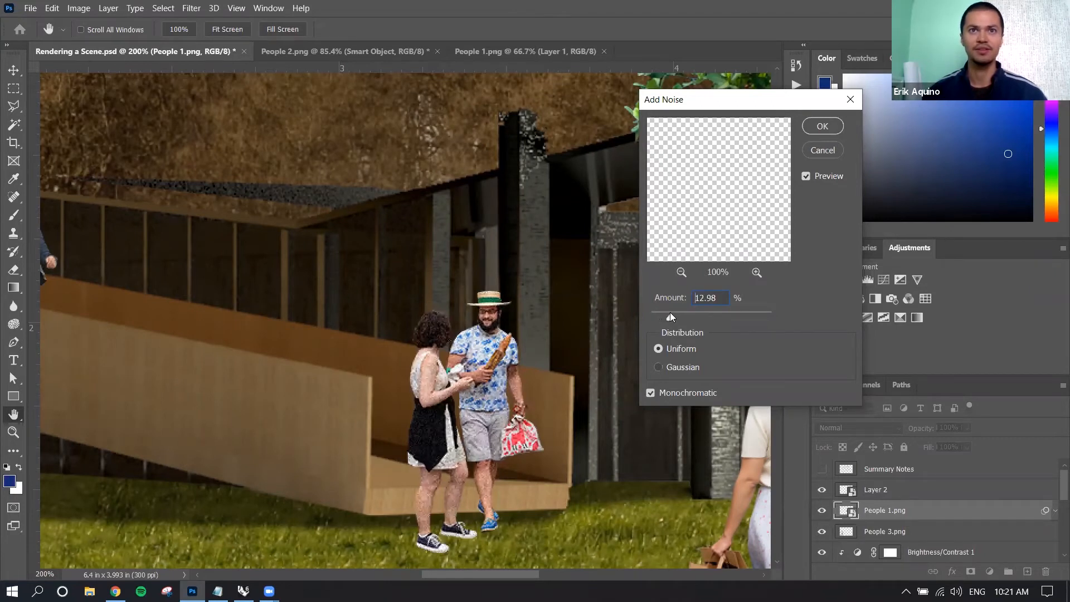
pyautogui.click(816, 128)
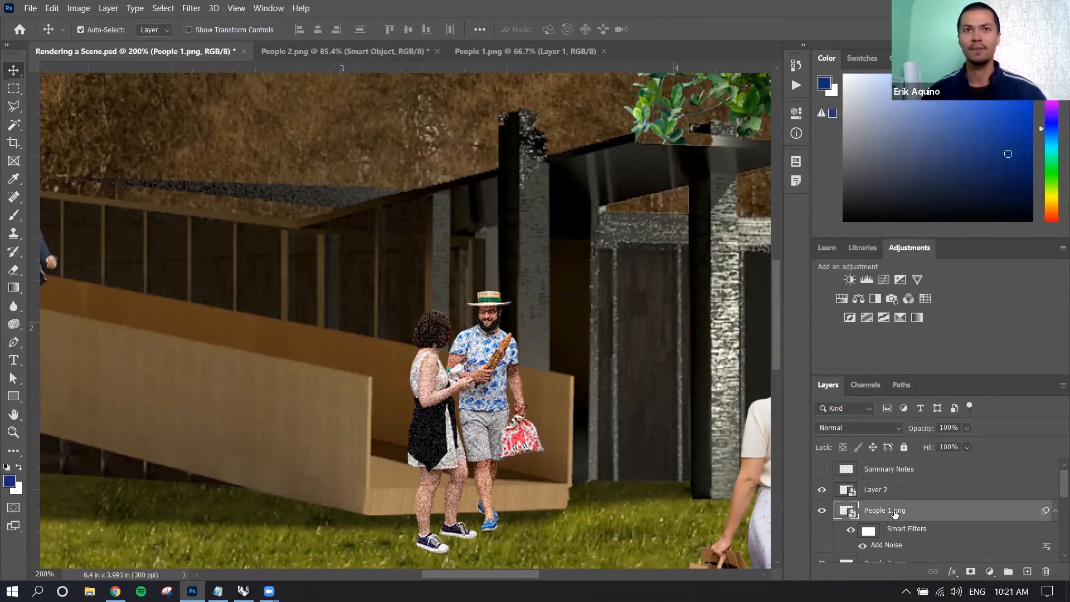
# Check the People 1.png smart object and its Add Noise smart filter by toggling the layer's visibility.
pyautogui.doubleClick(899, 544)
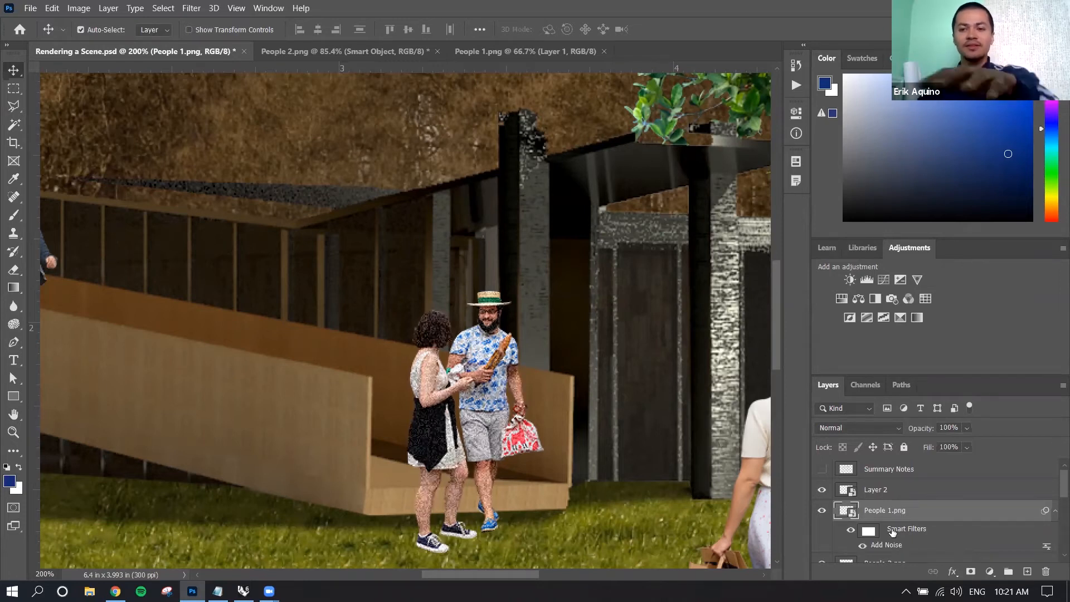
pyautogui.click(823, 510)
pyautogui.hotkey('ctrl', '0')
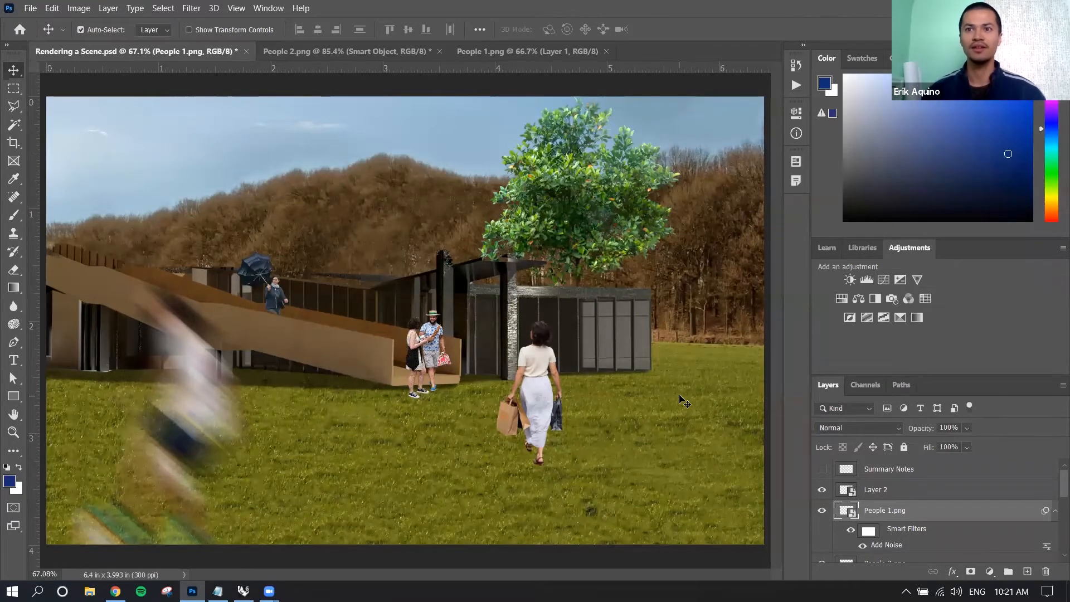
# Select Layer 2, the woman with shopping bags, and hide and show it to identify it in the scene.
pyautogui.click(910, 491)
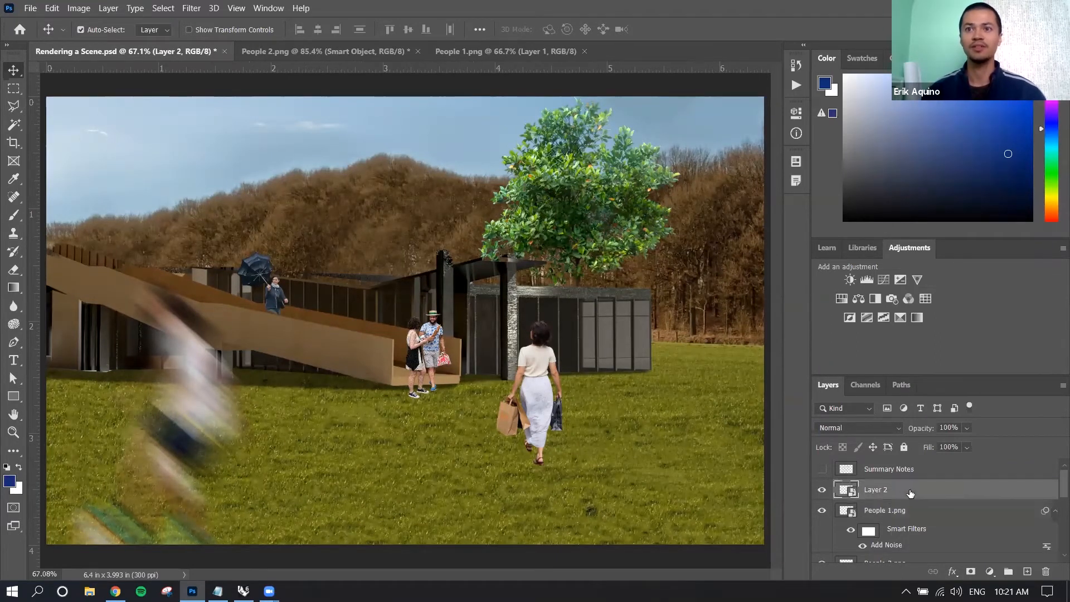
pyautogui.click(821, 490)
pyautogui.click(822, 490)
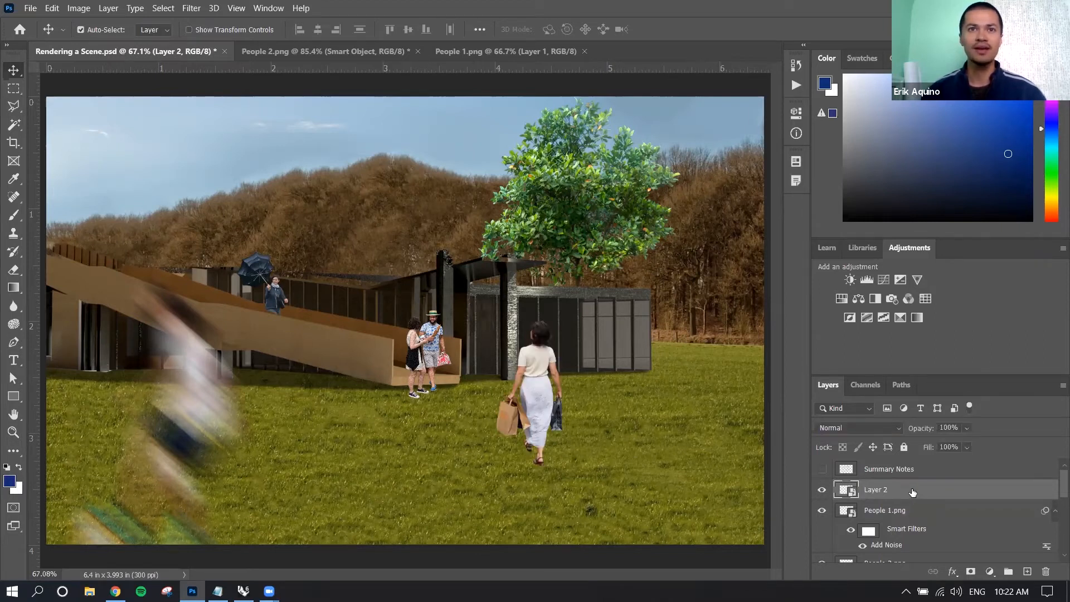
# Add a black Color Overlay layer style to Layer 2 with its blend mode set to Normal.
pyautogui.doubleClick(912, 492)
pyautogui.moveTo(570, 48); pyautogui.dragTo(906, 138)
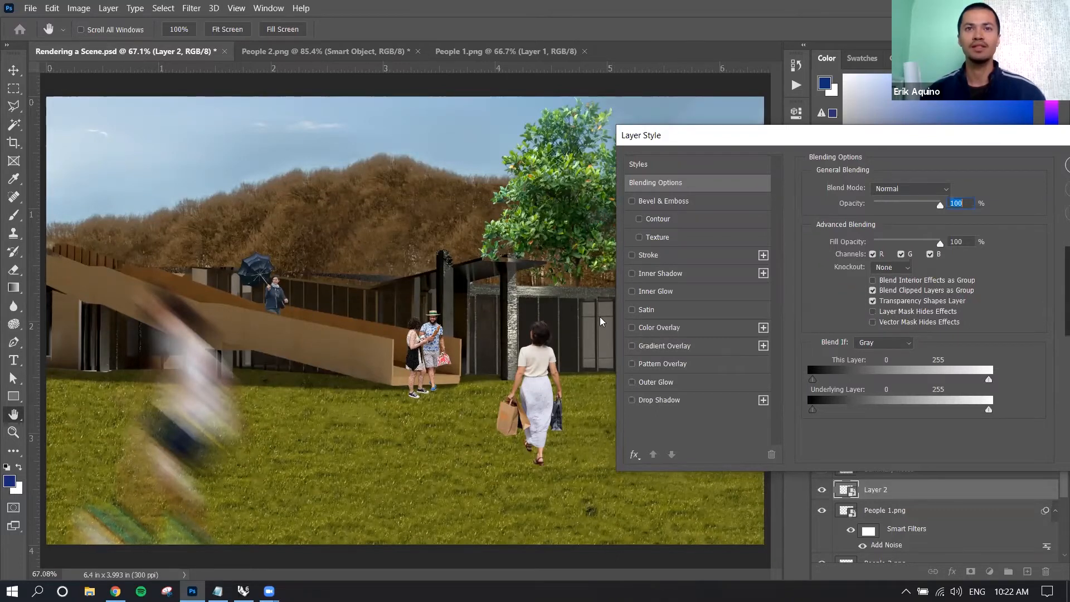
pyautogui.click(671, 328)
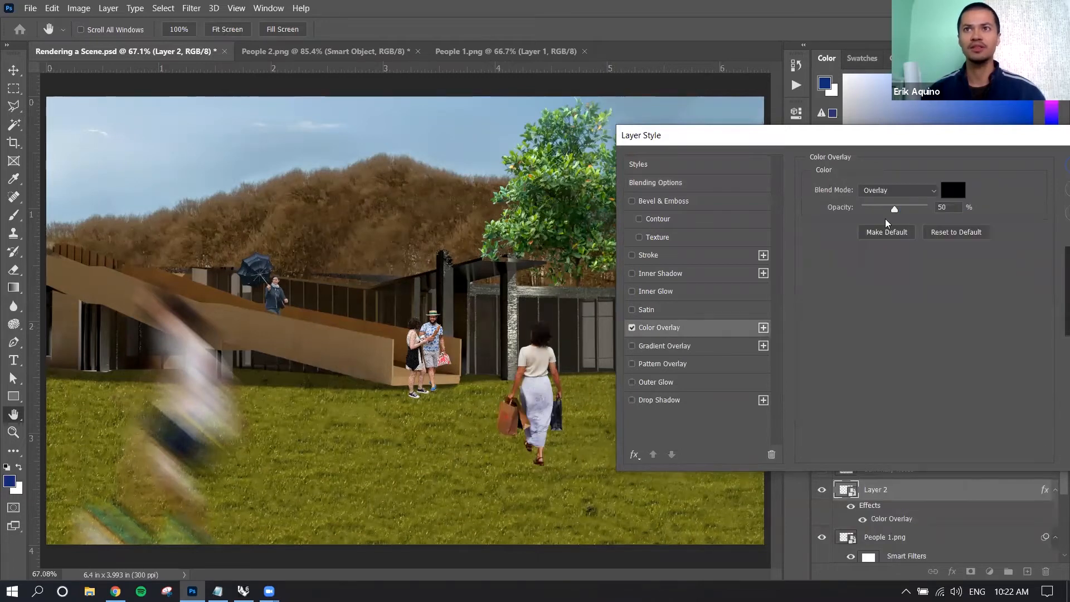
pyautogui.click(898, 191)
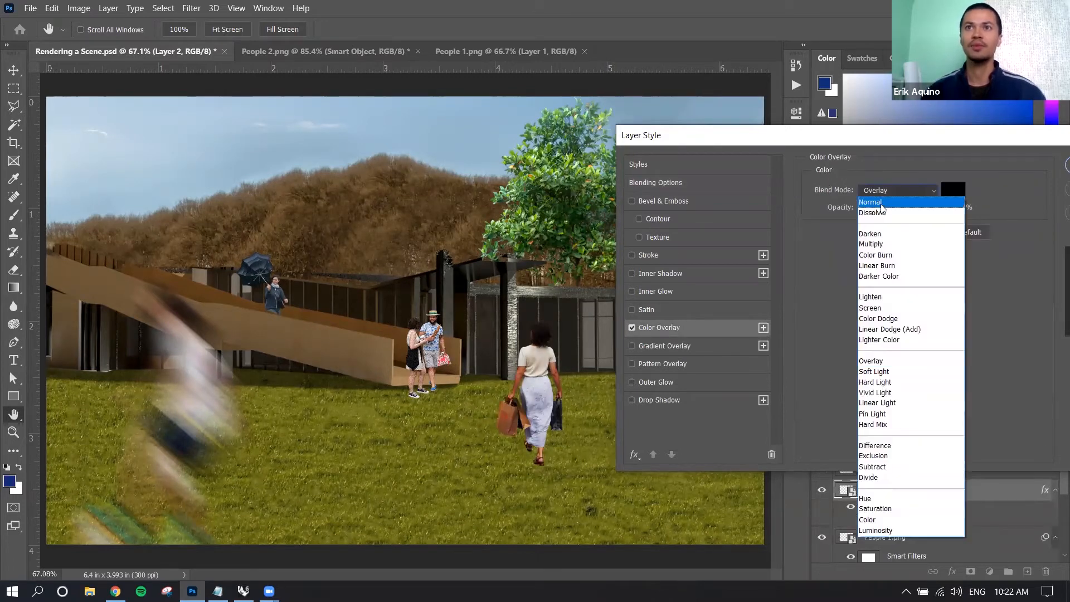
pyautogui.click(881, 204)
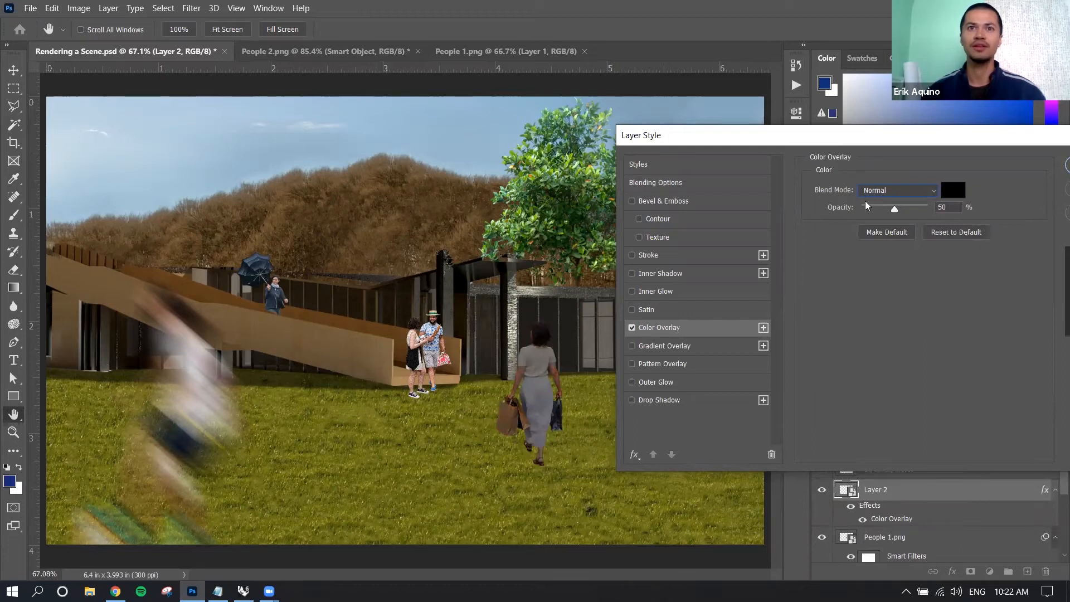
# Try different opacities for Layer 2's Color Overlay, set the opacity to 33% and apply the layer style.
pyautogui.moveTo(897, 209); pyautogui.dragTo(935, 214)
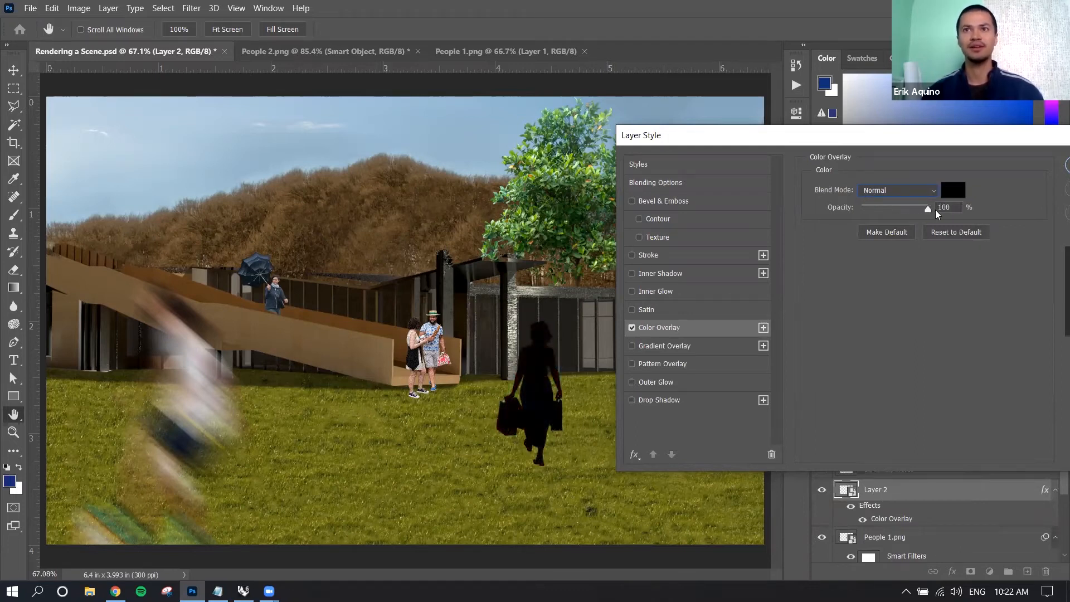
pyautogui.moveTo(937, 214); pyautogui.dragTo(880, 215)
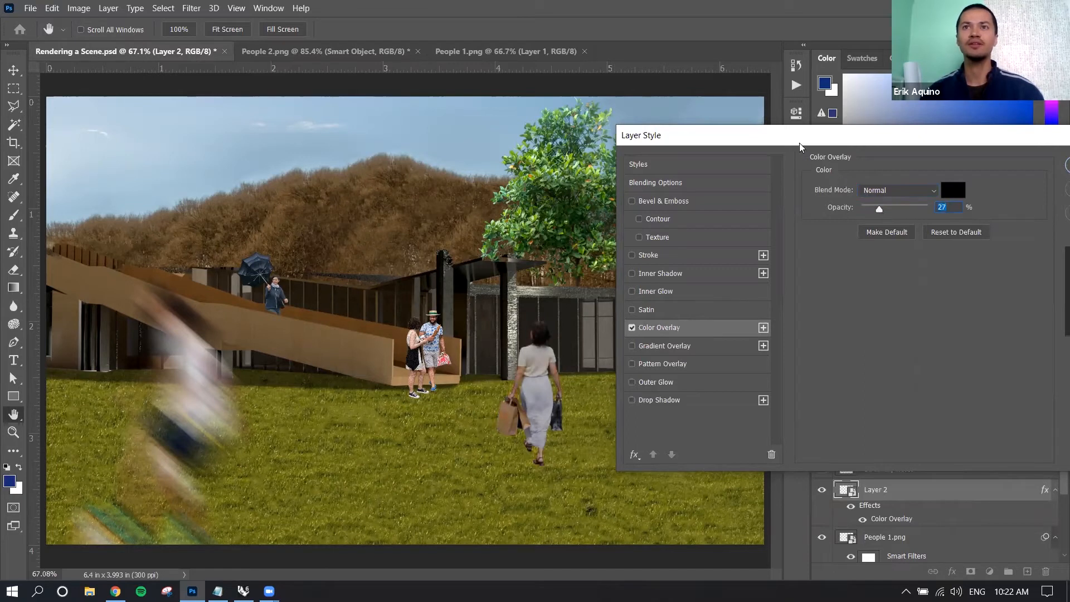
pyautogui.moveTo(799, 138); pyautogui.dragTo(790, 339)
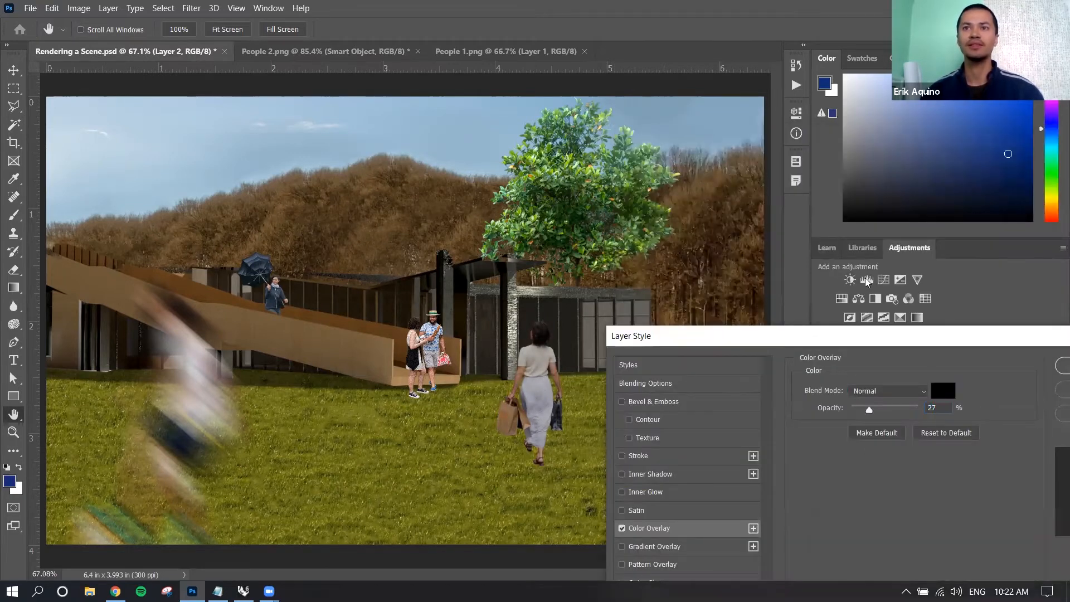
pyautogui.moveTo(858, 339); pyautogui.dragTo(846, 118)
pyautogui.moveTo(857, 189); pyautogui.dragTo(862, 191)
pyautogui.moveTo(856, 116); pyautogui.dragTo(657, 105)
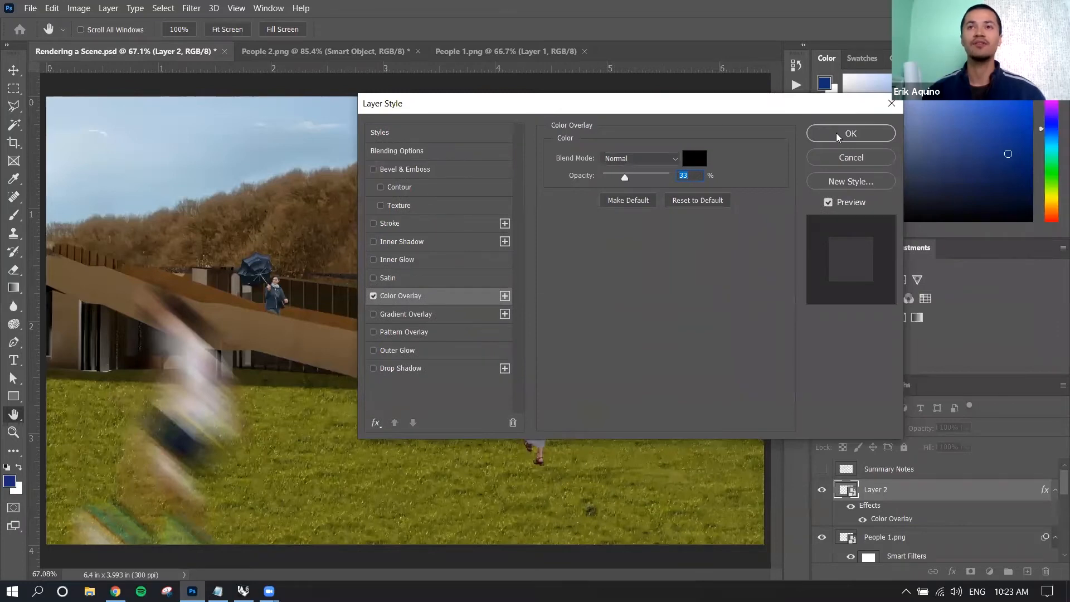
pyautogui.click(836, 133)
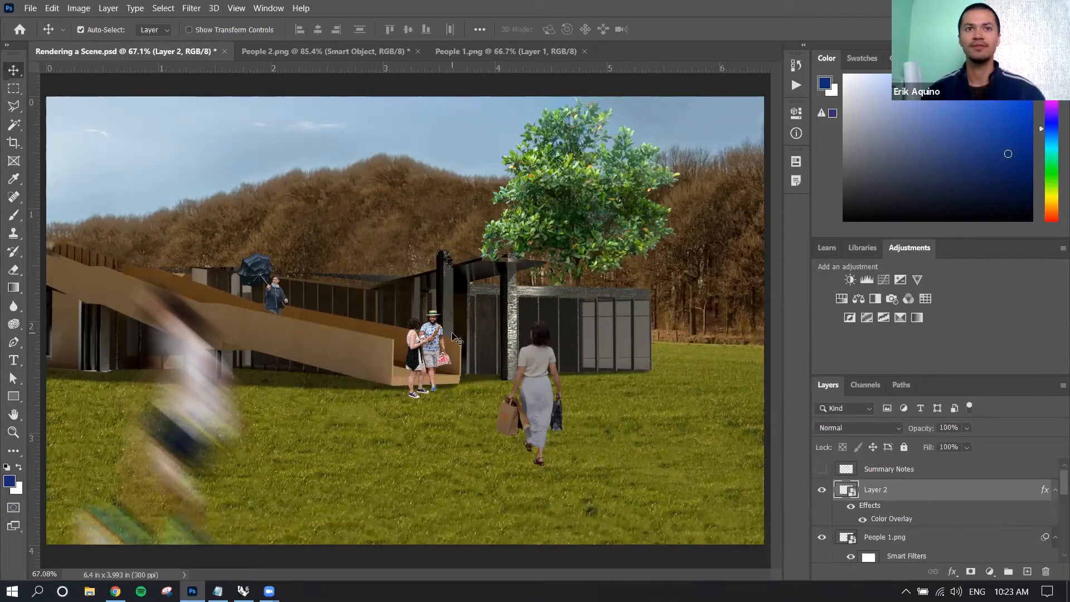
pyautogui.click(194, 10)
pyautogui.click(194, 10)
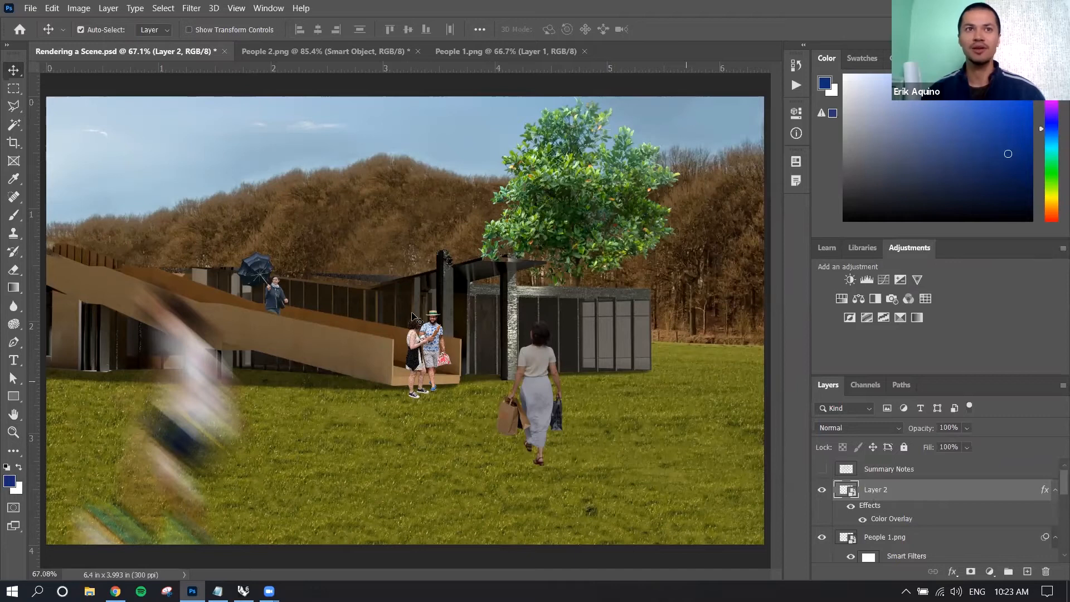
# Delete the layer mask from People 4.png, the woman with the umbrella.
pyautogui.click(277, 295)
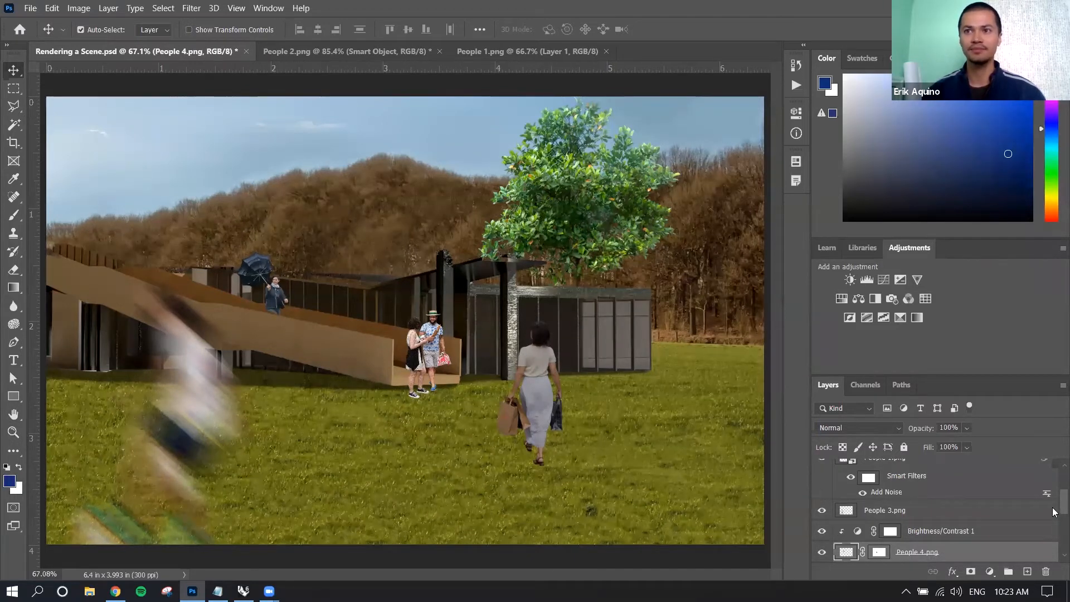
pyautogui.scroll(-3, 1054, 511)
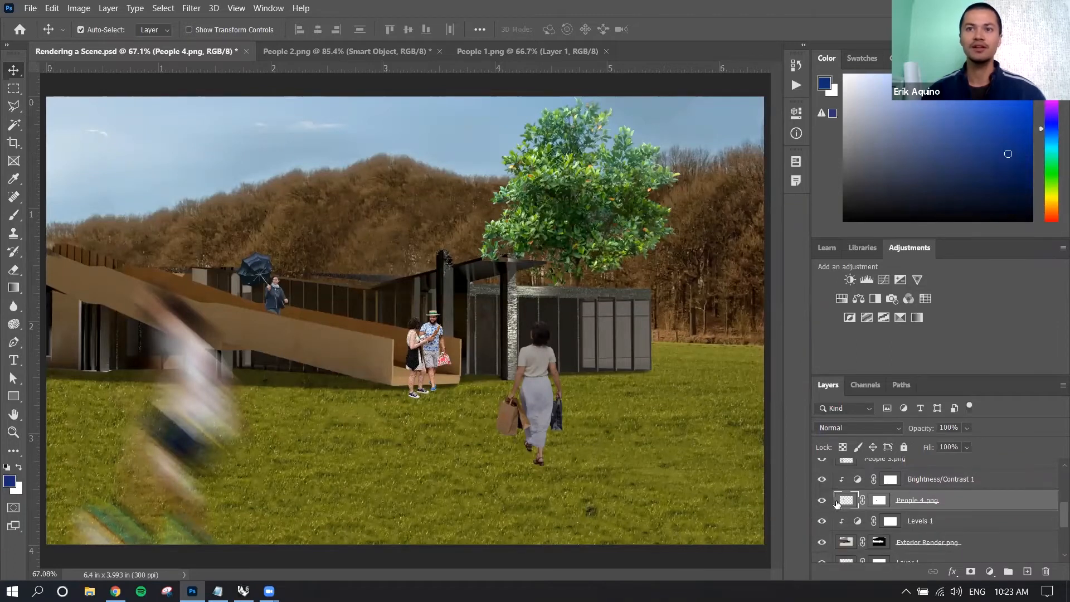
pyautogui.click(881, 500)
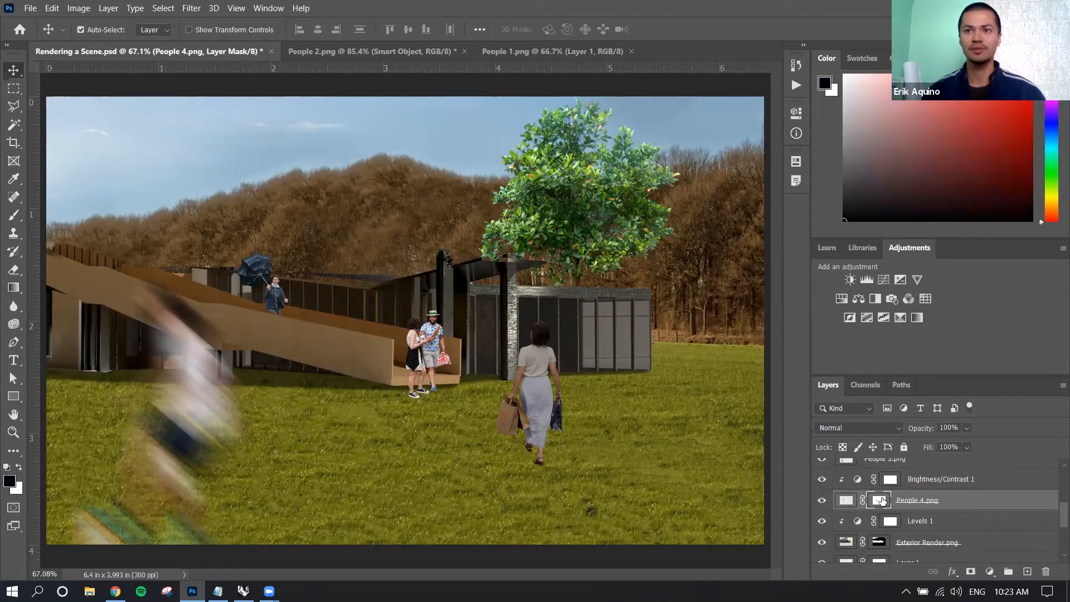
pyautogui.rightClick(881, 500)
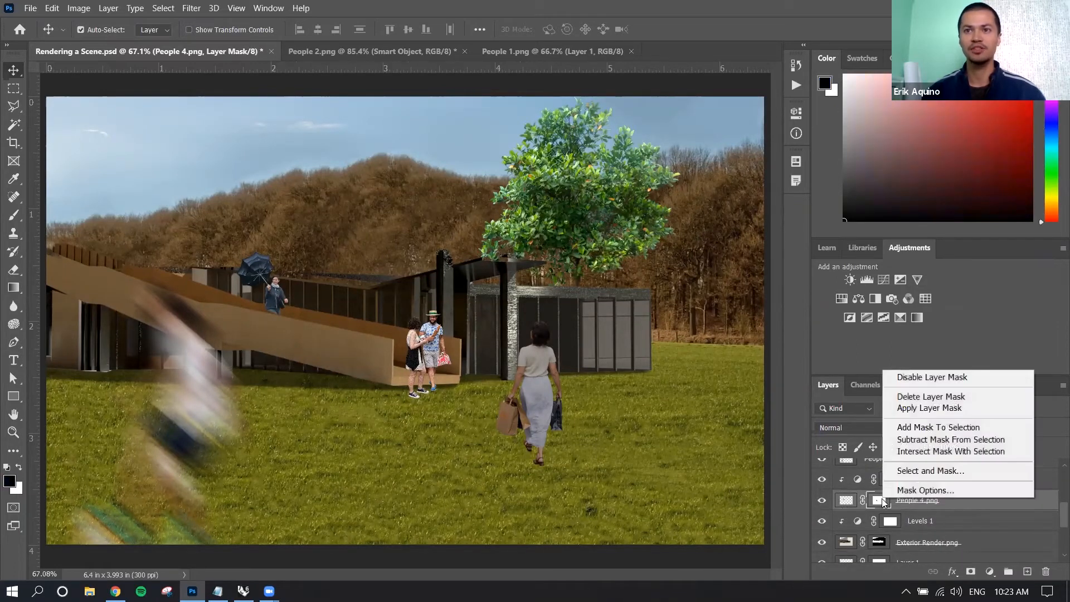
pyautogui.click(918, 397)
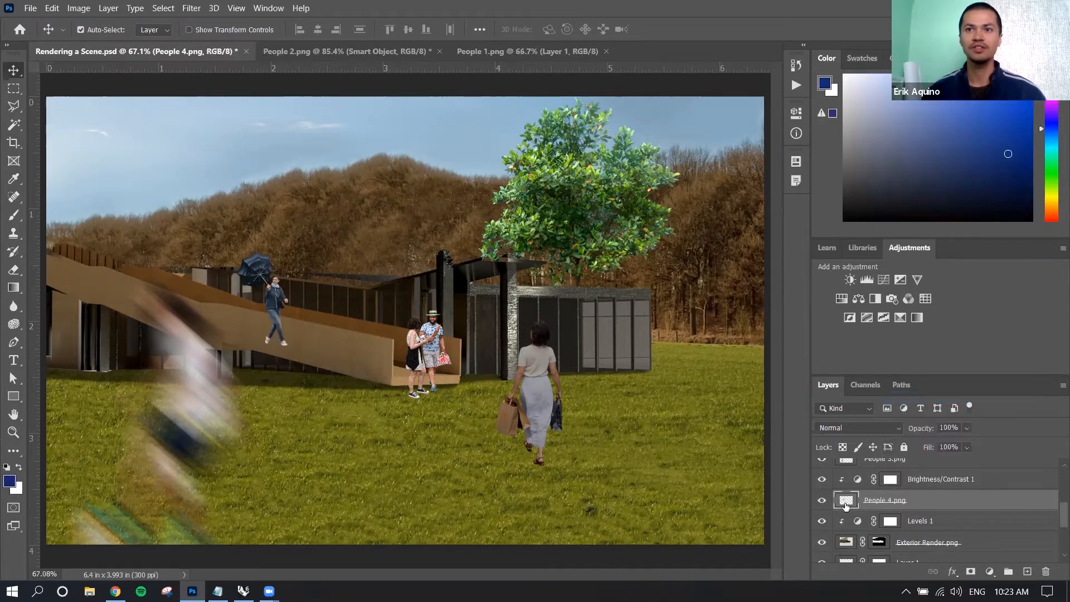
# Add a Stroke effect to the umbrella woman's layer, People 4.png.
pyautogui.doubleClick(920, 504)
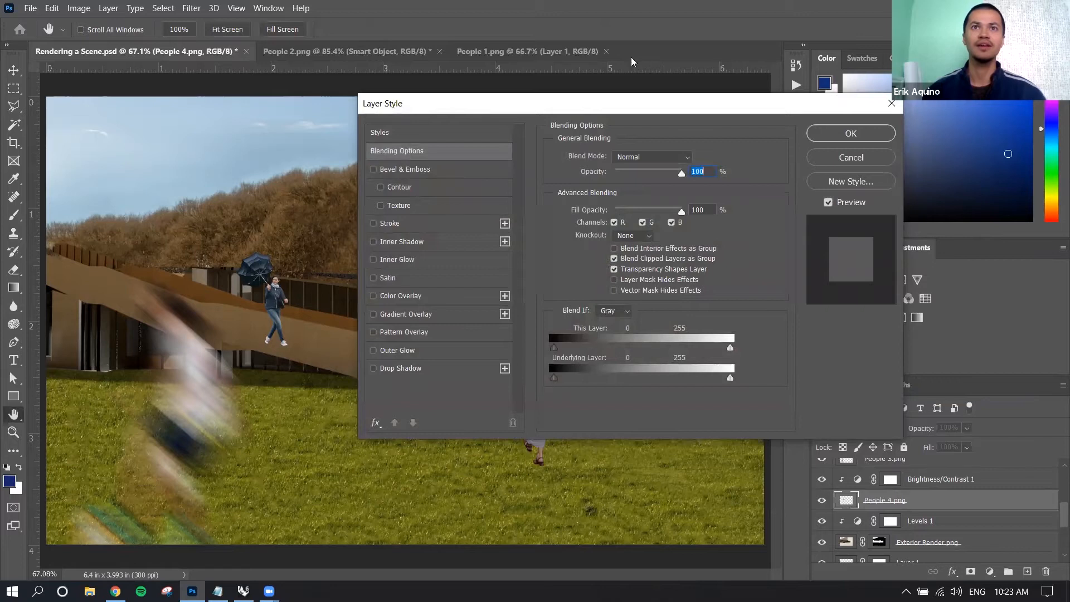
pyautogui.moveTo(477, 106); pyautogui.dragTo(633, 61)
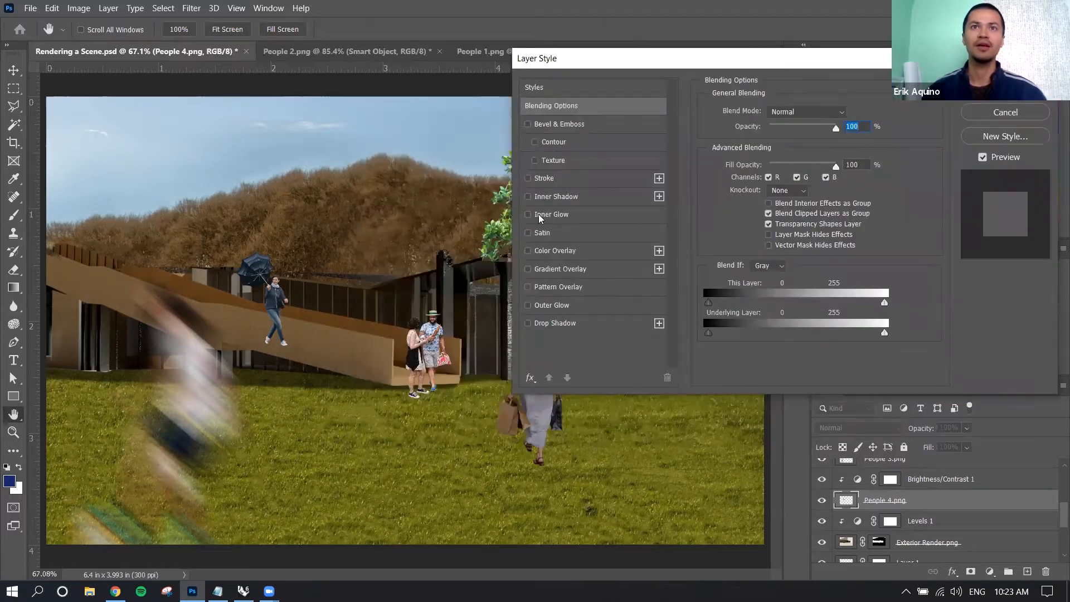
pyautogui.click(528, 179)
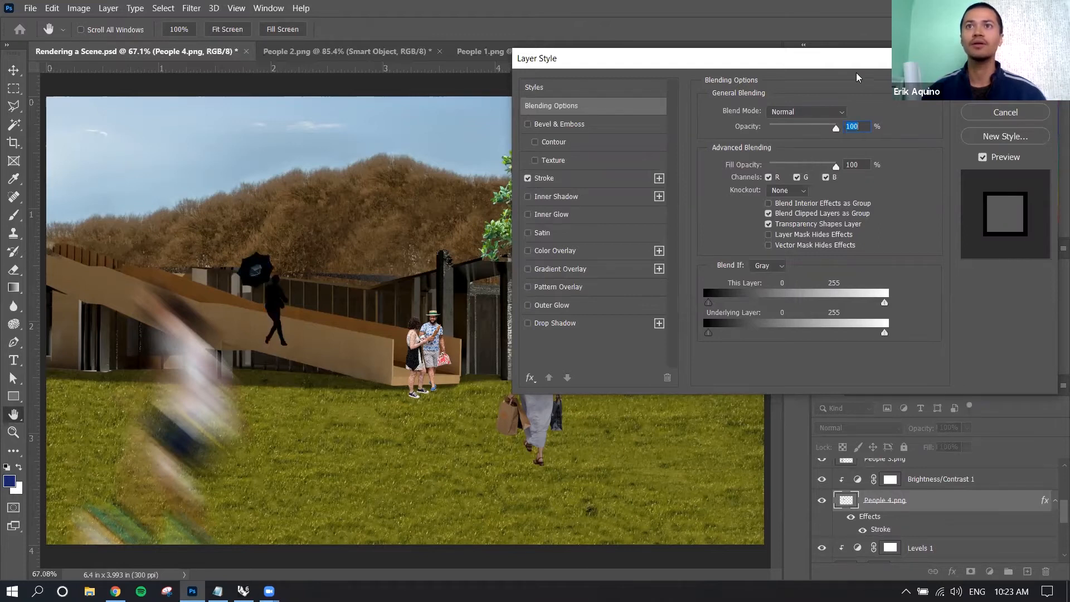
pyautogui.moveTo(842, 62); pyautogui.dragTo(797, 57)
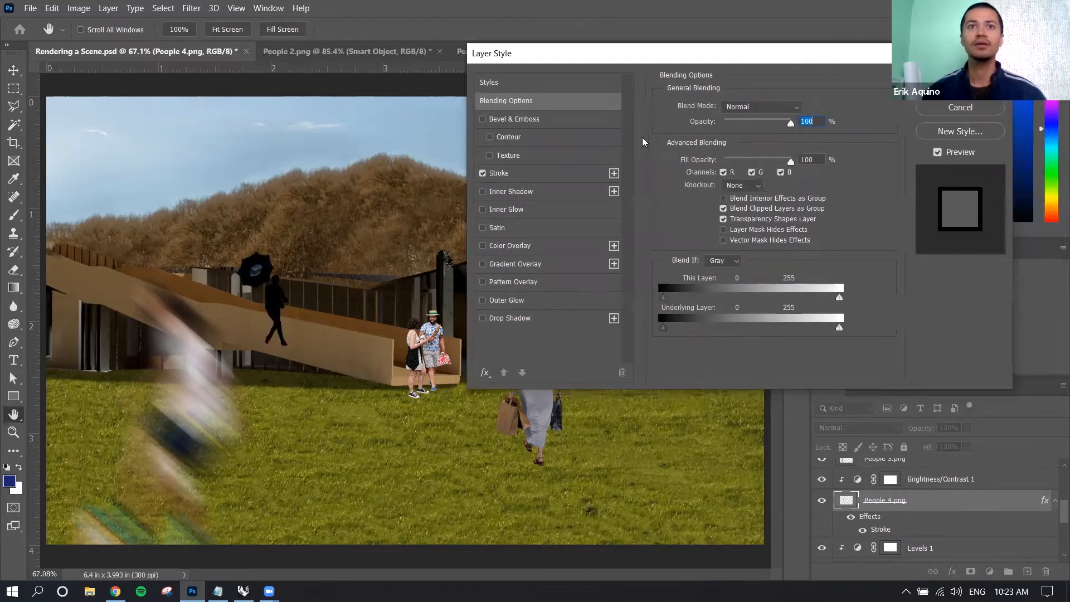
# Set the stroke on People 4.png to a size of 1 px and apply the layer style.
pyautogui.click(555, 174)
pyautogui.moveTo(720, 106); pyautogui.dragTo(709, 110)
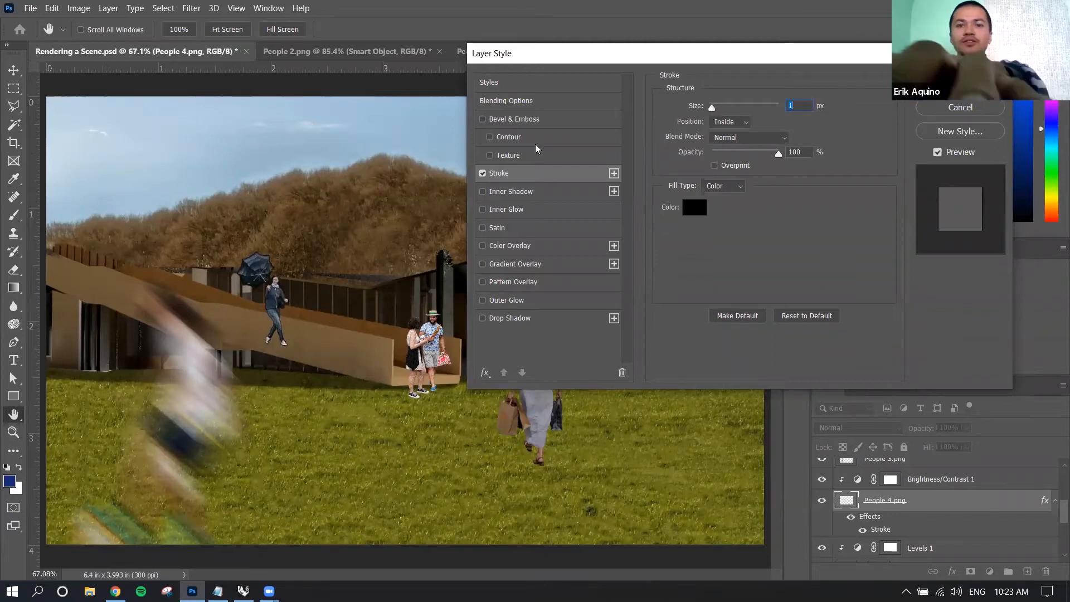
pyautogui.hotkey('ctrl', '+')
pyautogui.hotkey('ctrl', '+')
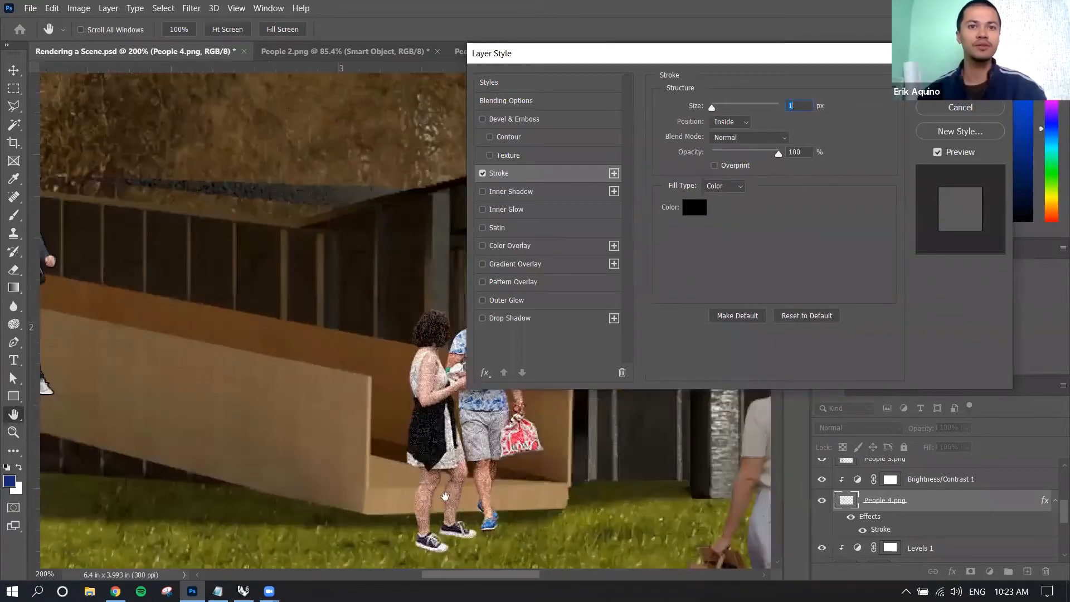
pyautogui.hscroll(-6, 445, 495)
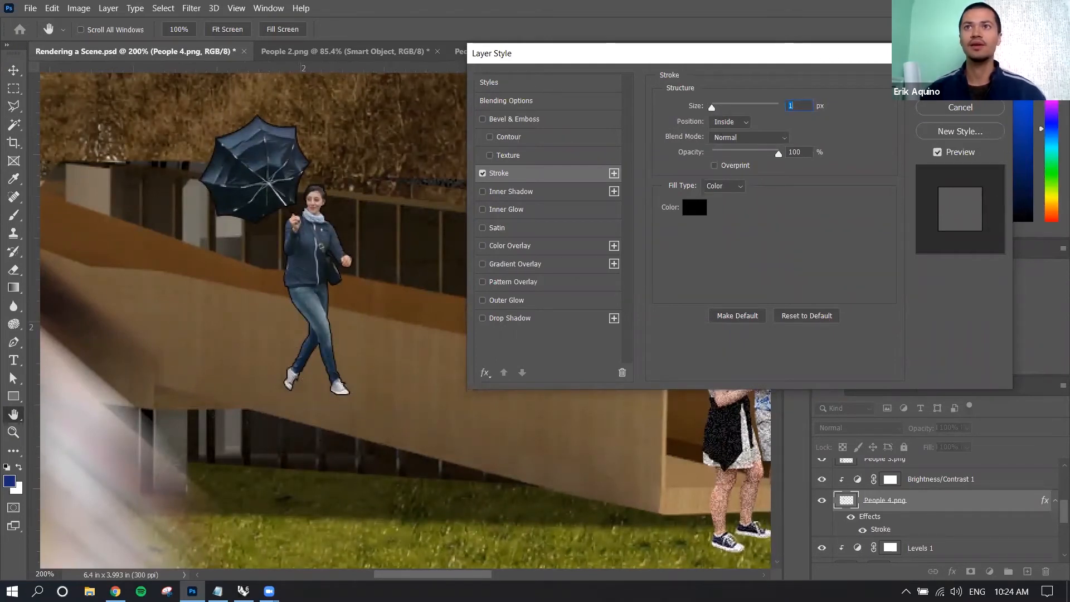
pyautogui.click(961, 84)
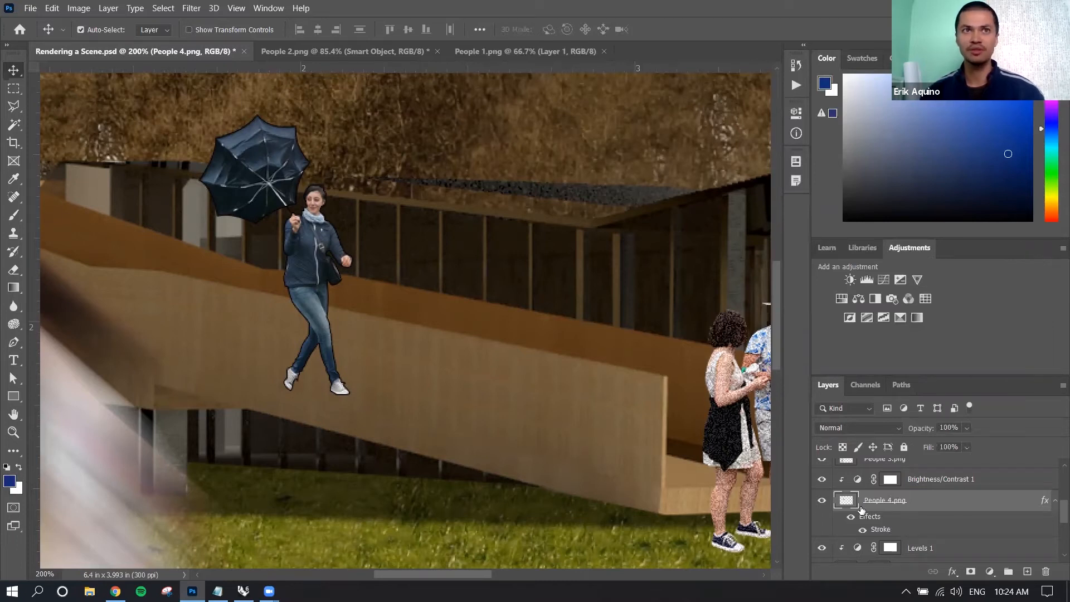
# Review the layer style settings of People 4.png and toggle its effects' visibility to compare the figure with and without the stroke.
pyautogui.doubleClick(932, 507)
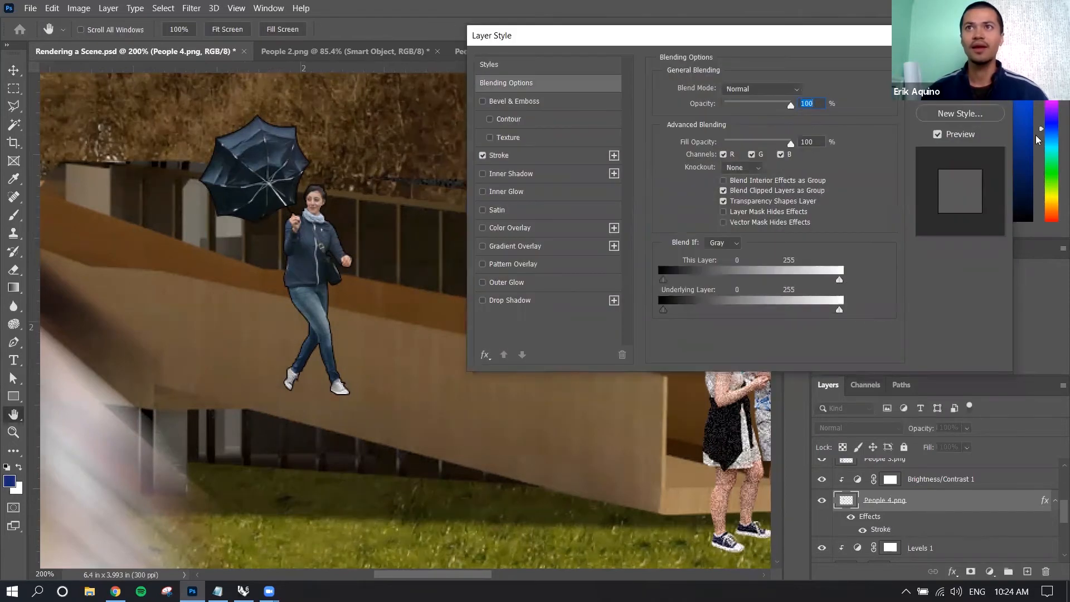
pyautogui.press('Escape')
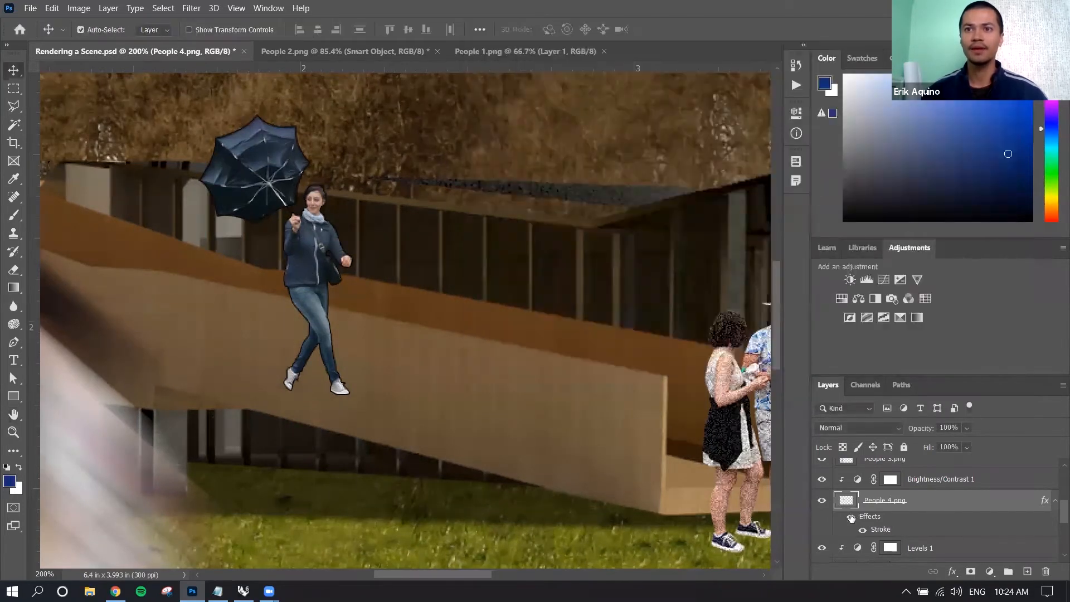
pyautogui.click(851, 517)
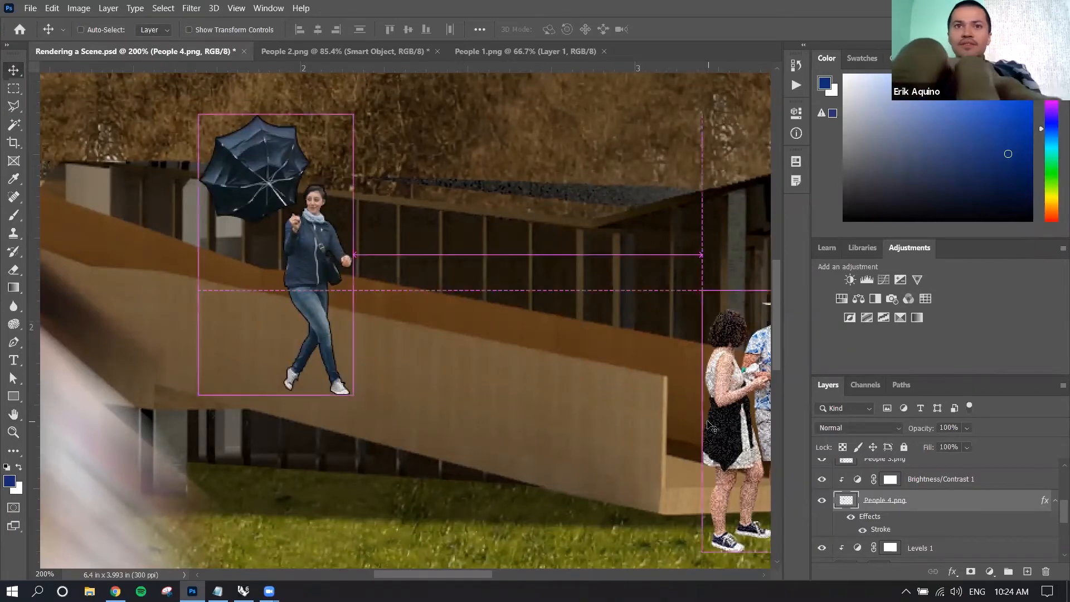
pyautogui.hotkey('ctrl', '-')
pyautogui.hotkey('ctrl', '-')
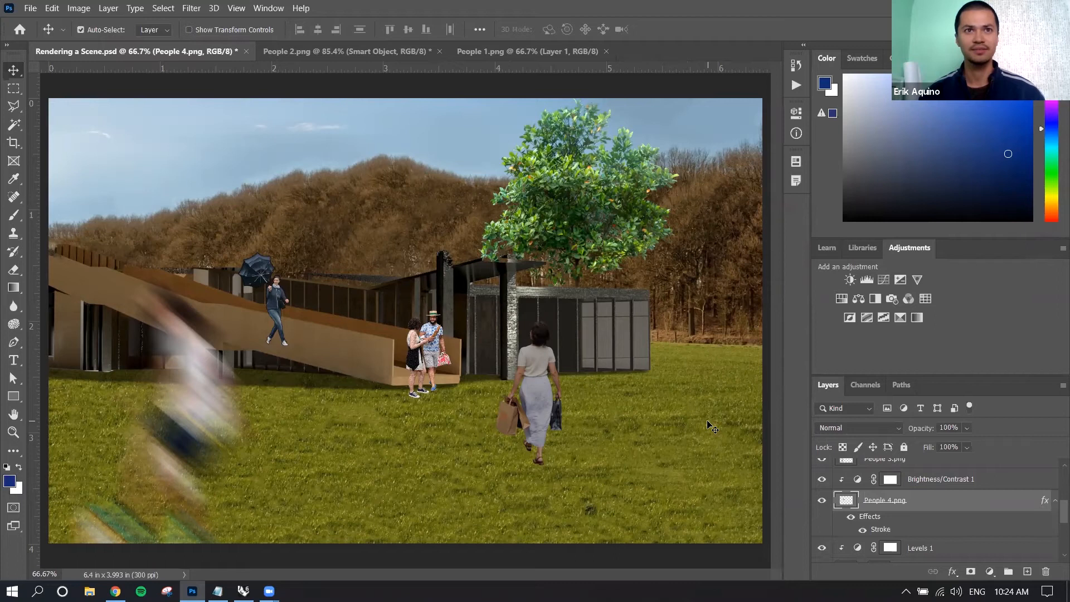
# Disable the layer effects on People 4.png.
pyautogui.rightClick(916, 527)
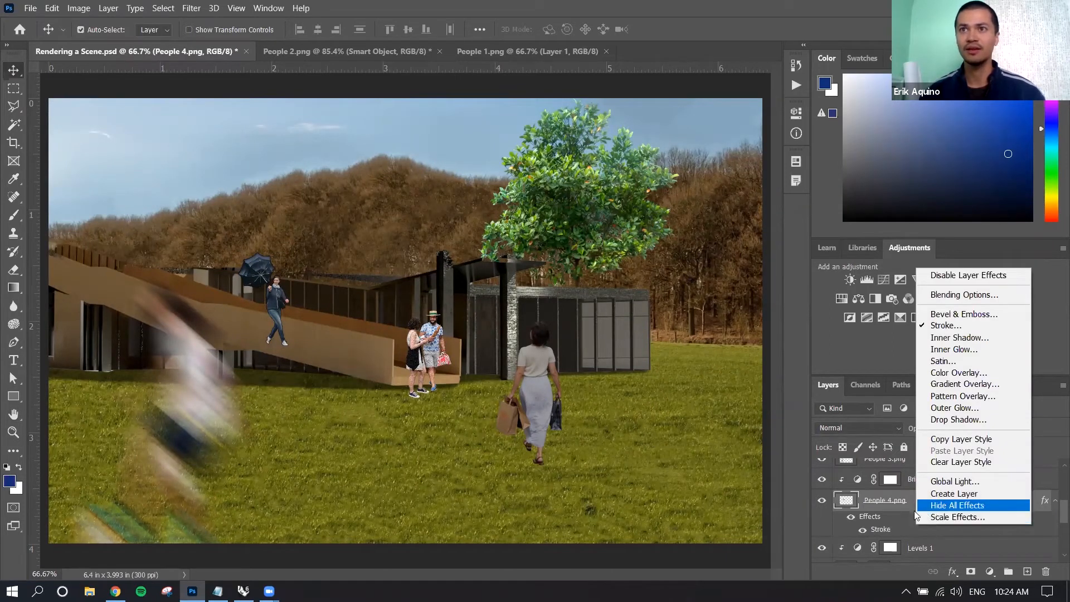
pyautogui.click(987, 274)
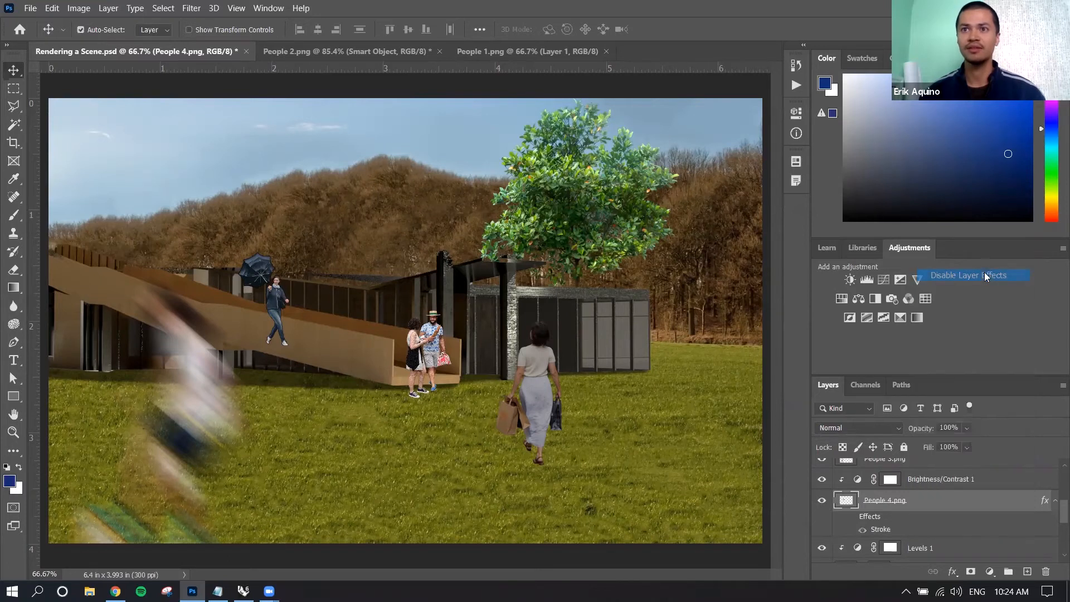
pyautogui.rightClick(906, 528)
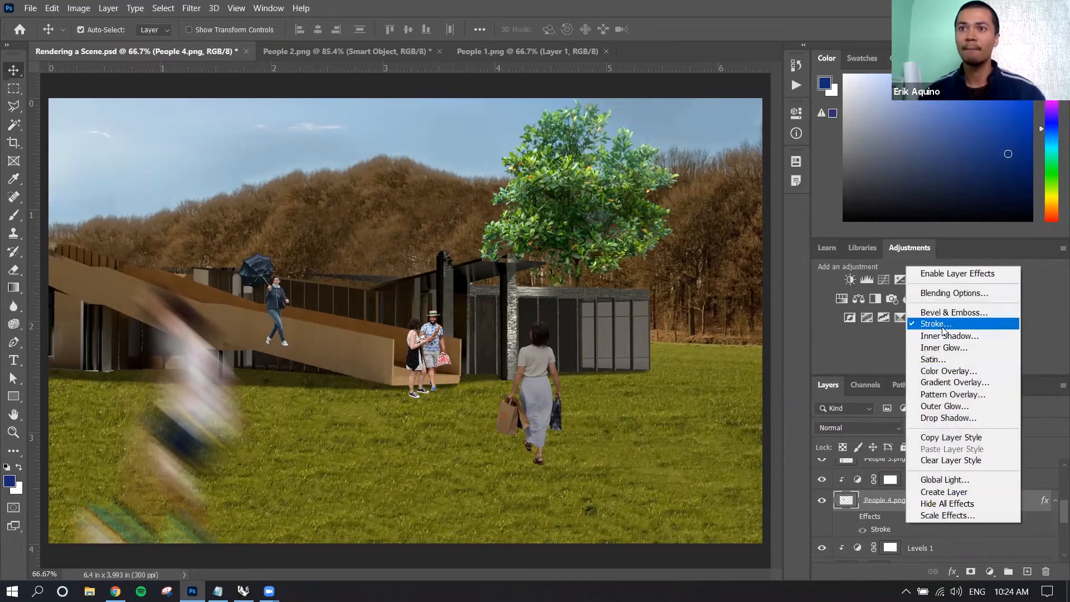
pyautogui.click(896, 489)
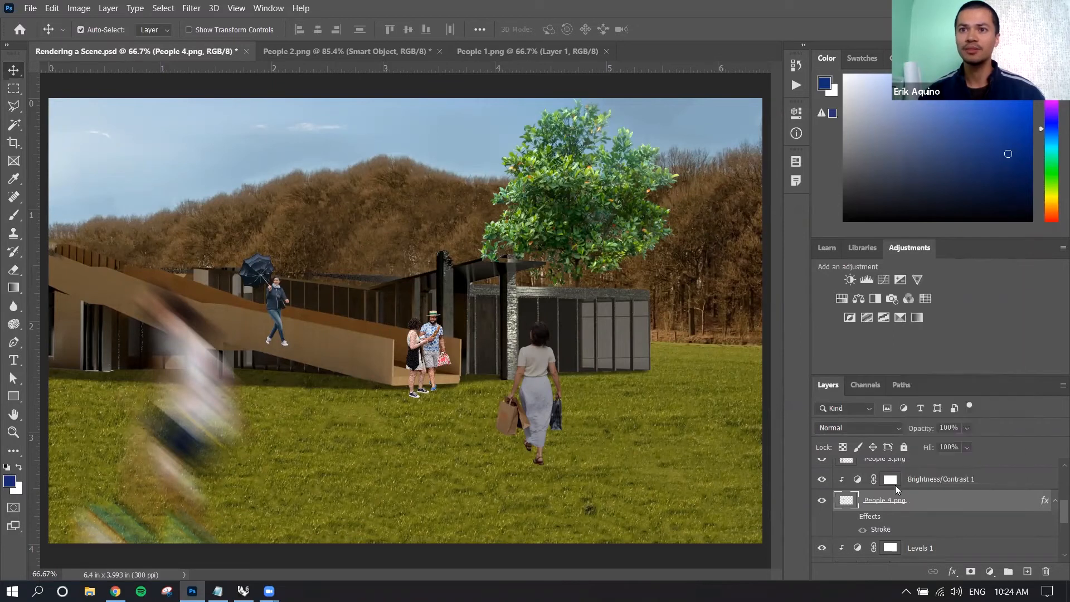
# Clear the layer style from the People 4.png layer.
pyautogui.rightClick(910, 527)
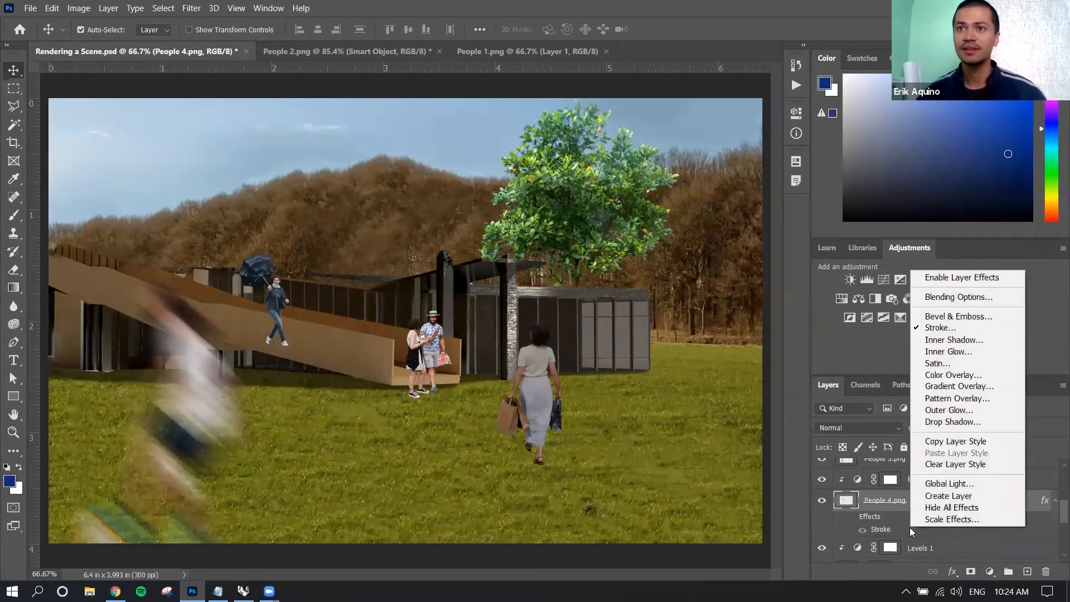
pyautogui.click(946, 466)
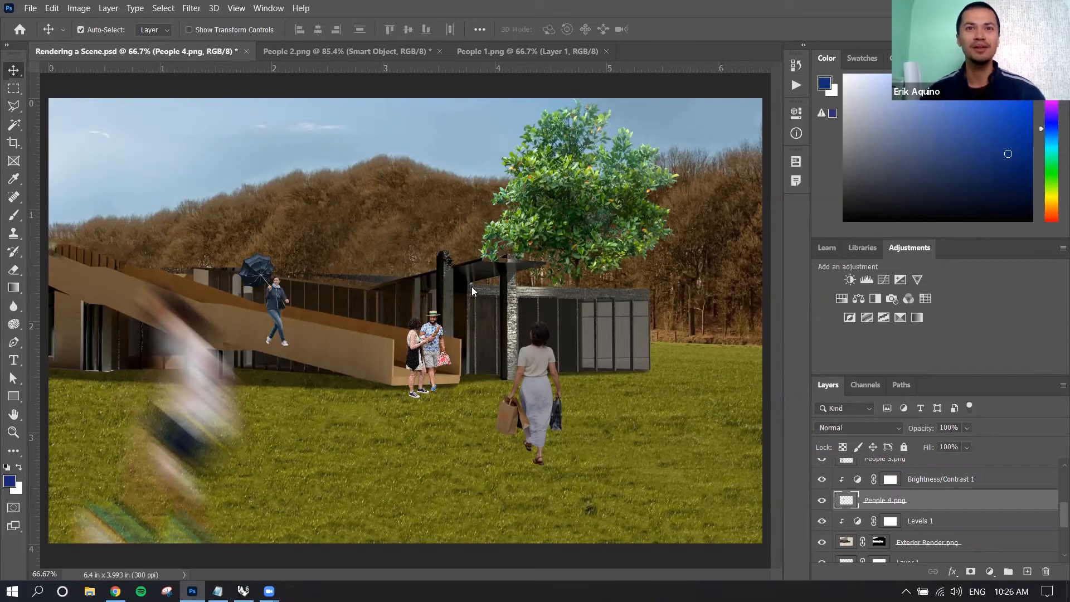
pyautogui.click(447, 305)
pyautogui.moveTo(448, 305)
pyautogui.mouseDown()
pyautogui.moveTo(461, 293)
pyautogui.moveTo(452, 292)
pyautogui.mouseUp()
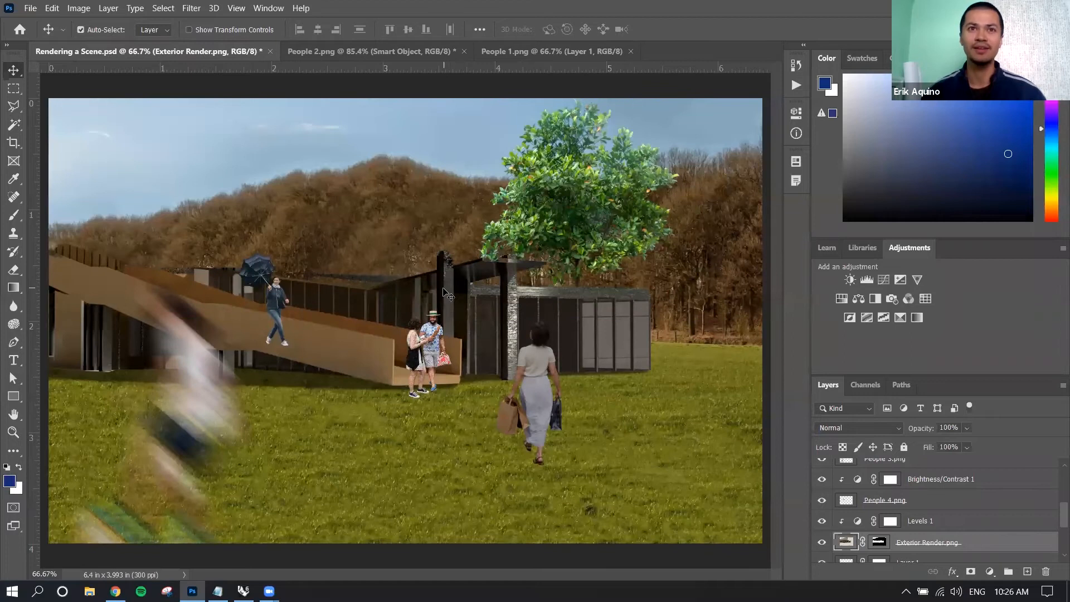
pyautogui.moveTo(452, 285); pyautogui.dragTo(448, 276)
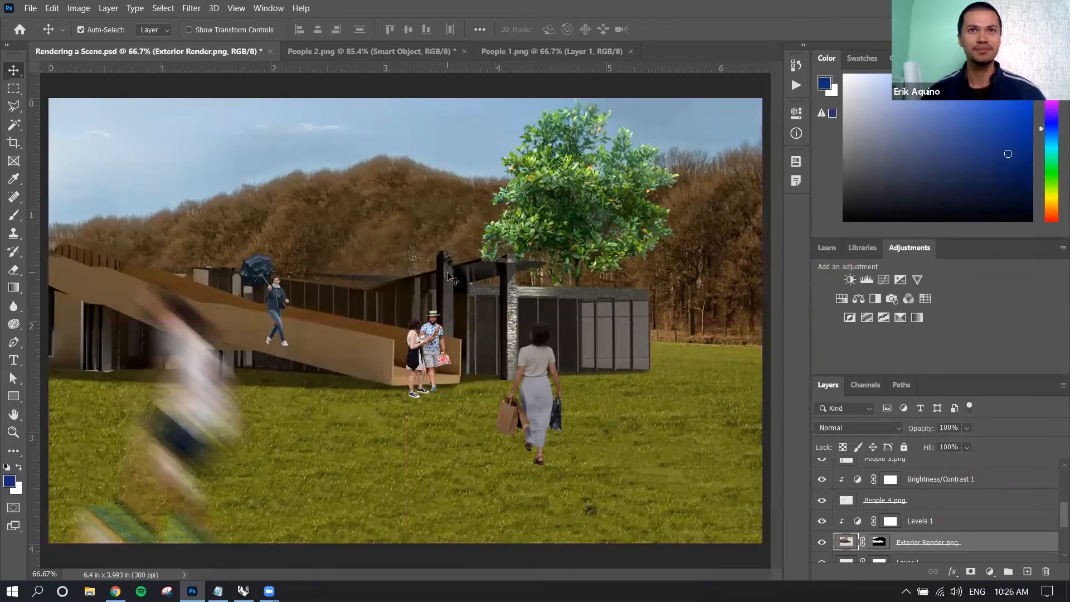
pyautogui.click(592, 201)
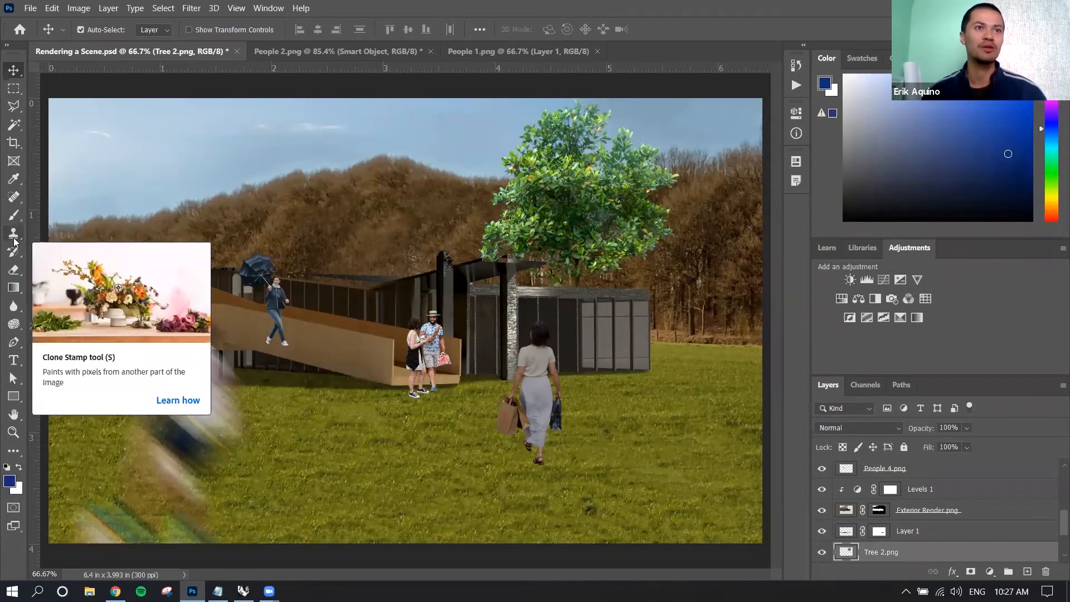
# Convert the Background Image.jpg copy layer to a smart object.
pyautogui.click(346, 192)
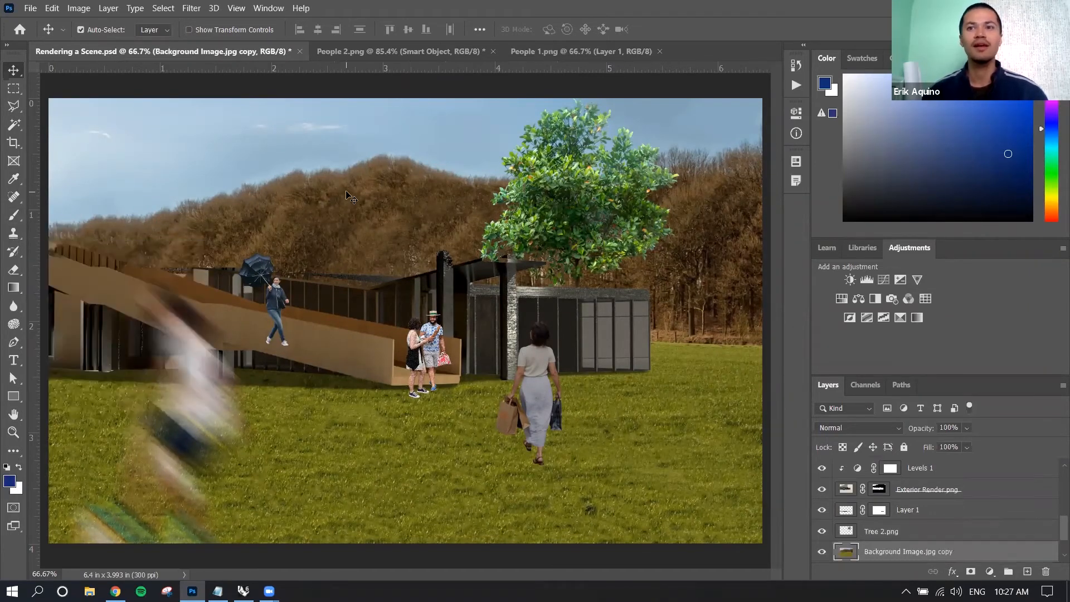
pyautogui.rightClick(363, 190)
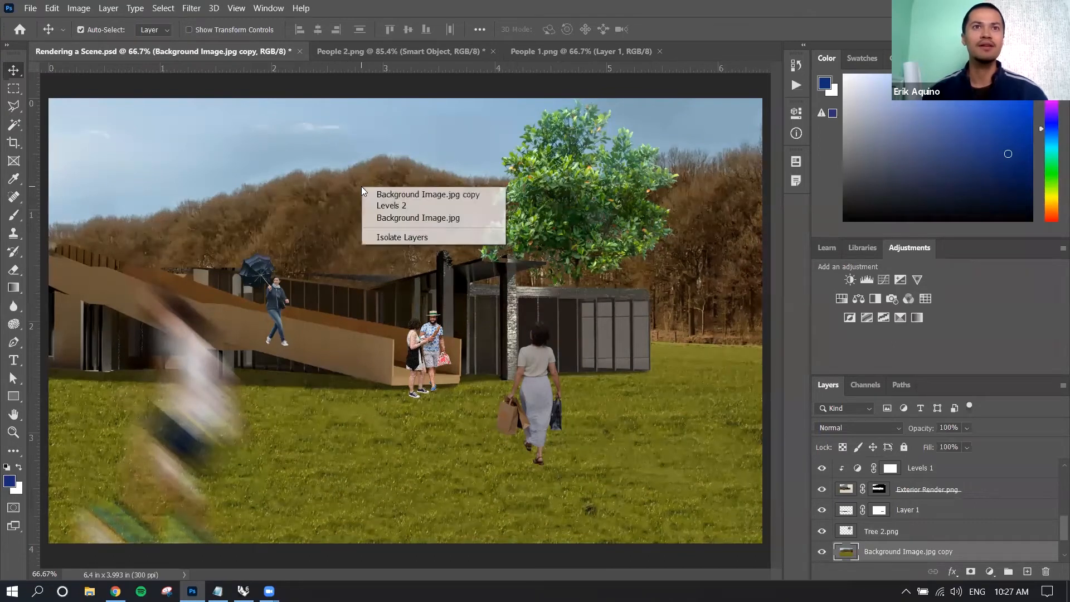
pyautogui.rightClick(978, 556)
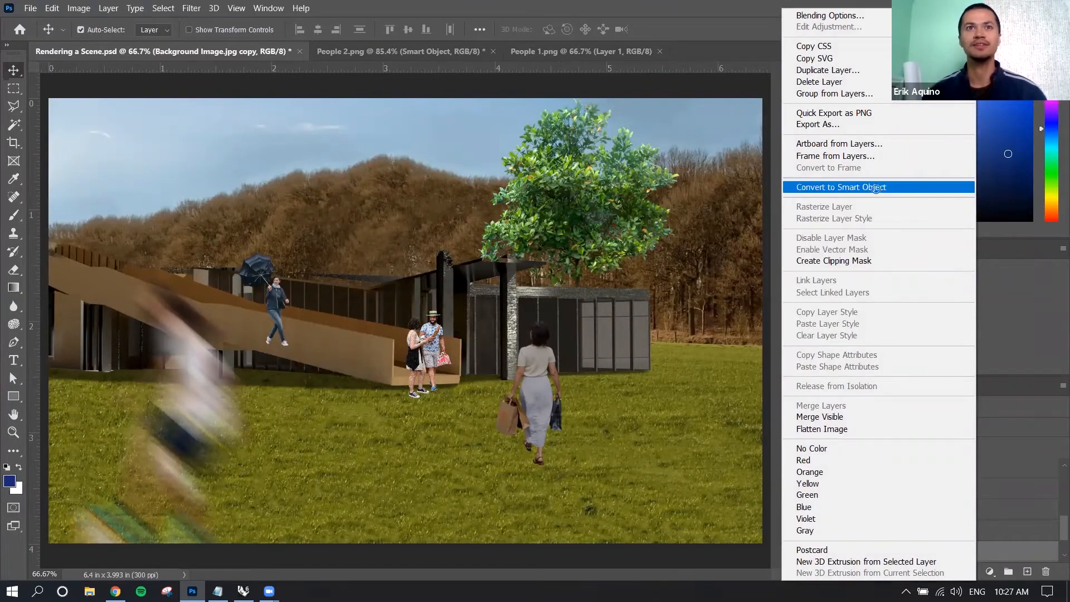
pyautogui.click(876, 188)
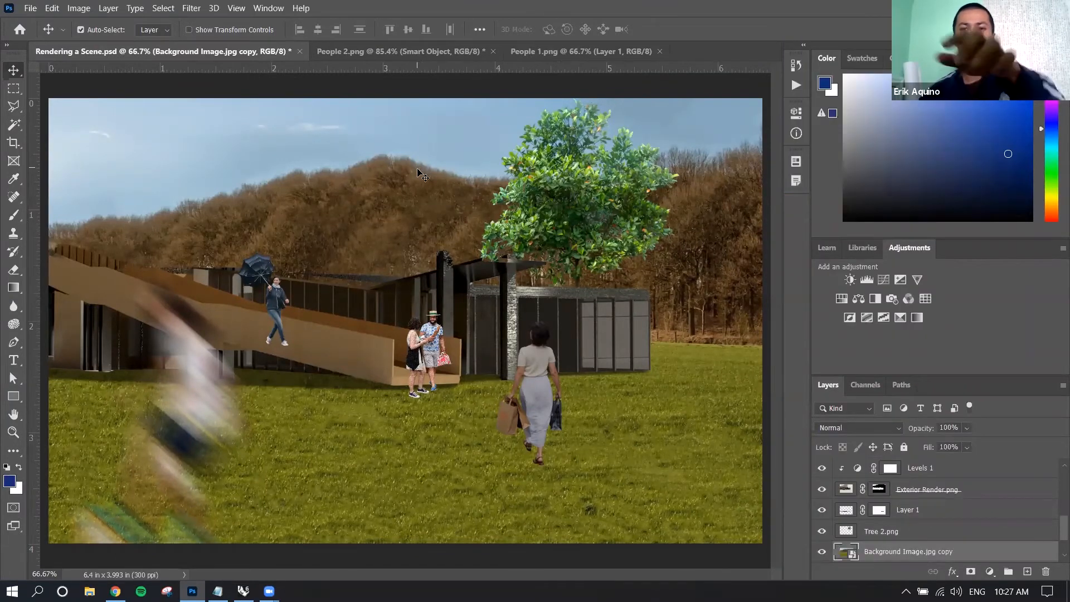
# Scale the Background Image.jpg copy smart object down and back up to the full canvas size with Free Transform.
pyautogui.hotkey('ctrl', '-')
pyautogui.hotkey('ctrl', 't')
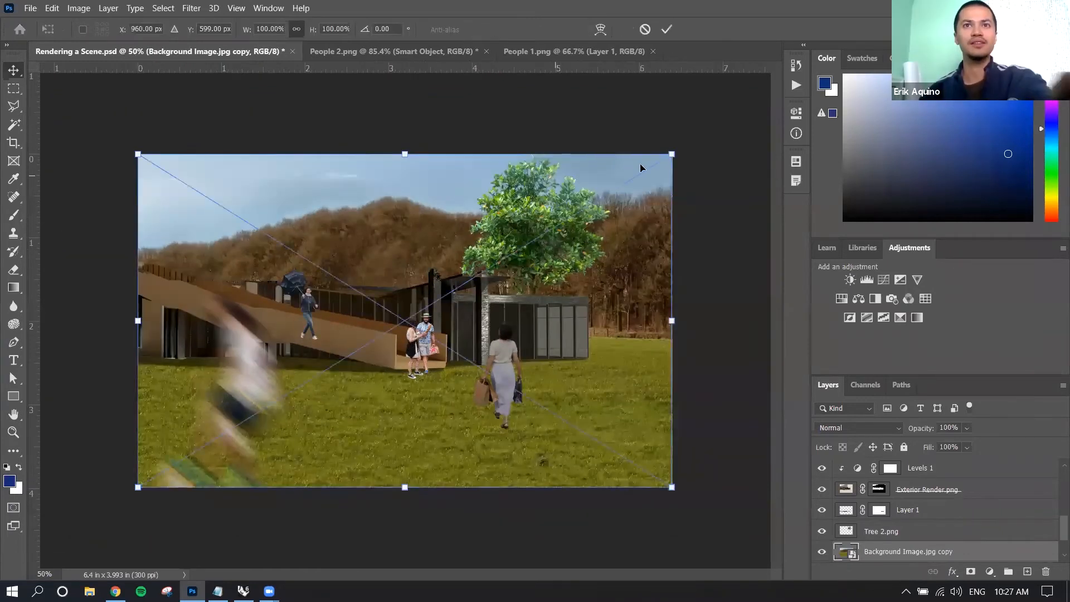
pyautogui.moveTo(672, 154); pyautogui.dragTo(664, 158)
pyautogui.moveTo(505, 264); pyautogui.dragTo(674, 153)
pyautogui.press('Return')
pyautogui.hotkey('ctrl', 't')
pyautogui.press('Return')
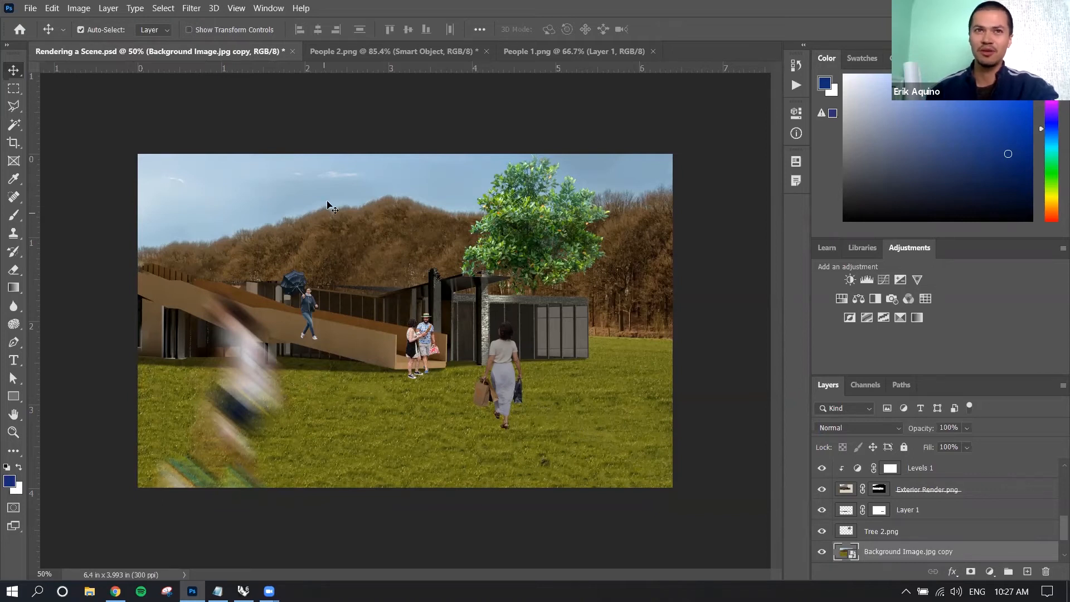
# Try shifting the Background Image.jpg copy layer slightly up and to the left within the scene.
pyautogui.moveTo(337, 208)
pyautogui.mouseDown()
pyautogui.moveTo(372, 212)
pyautogui.moveTo(337, 202)
pyautogui.mouseUp()
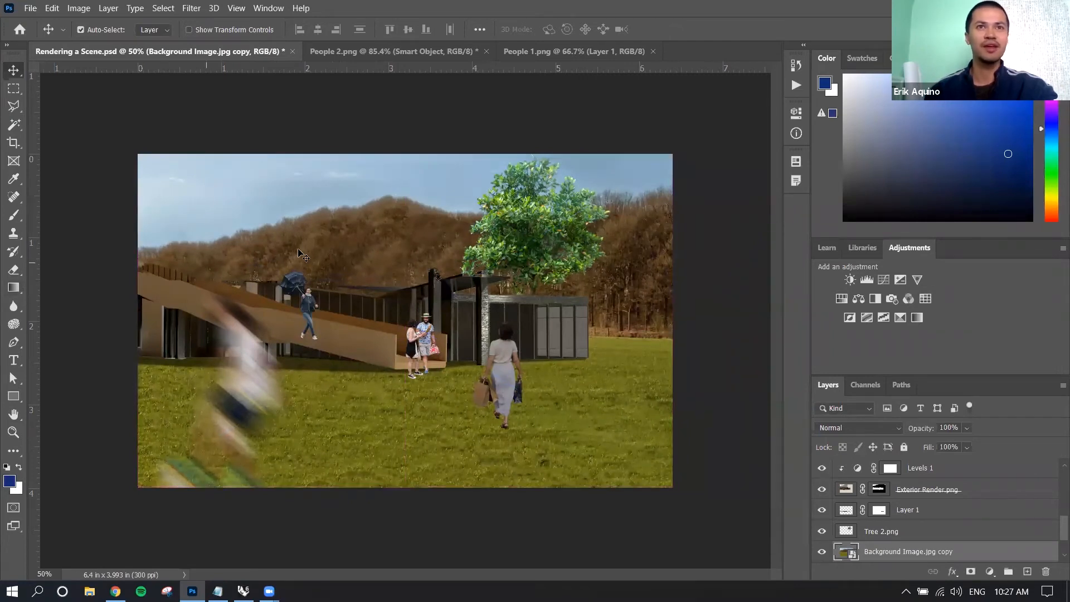
pyautogui.moveTo(335, 214); pyautogui.dragTo(311, 201)
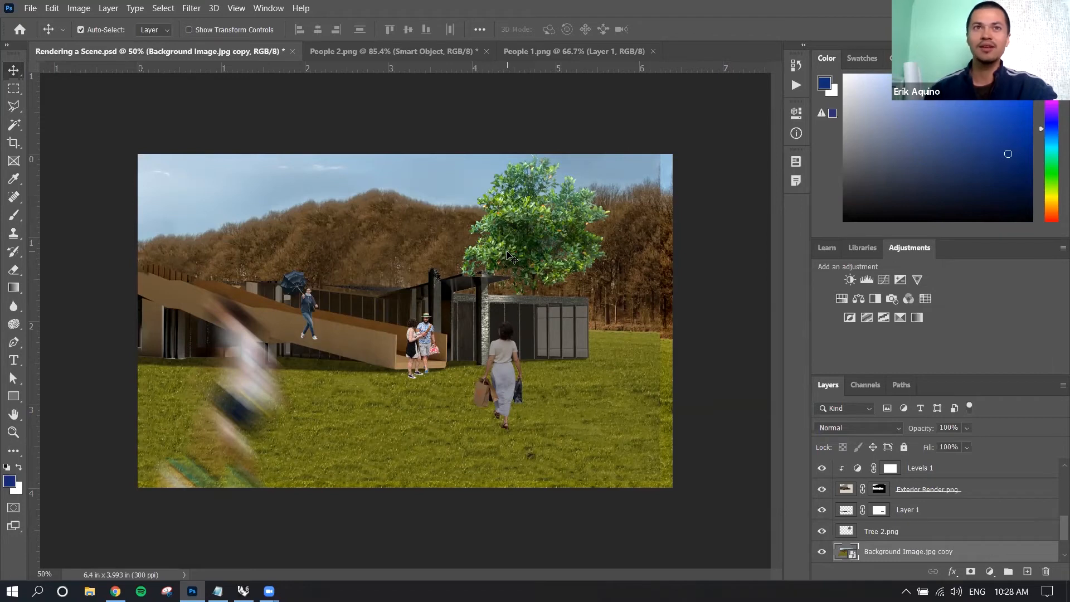
pyautogui.moveTo(436, 229)
pyautogui.mouseDown()
pyautogui.moveTo(446, 230)
pyautogui.moveTo(428, 220)
pyautogui.mouseUp()
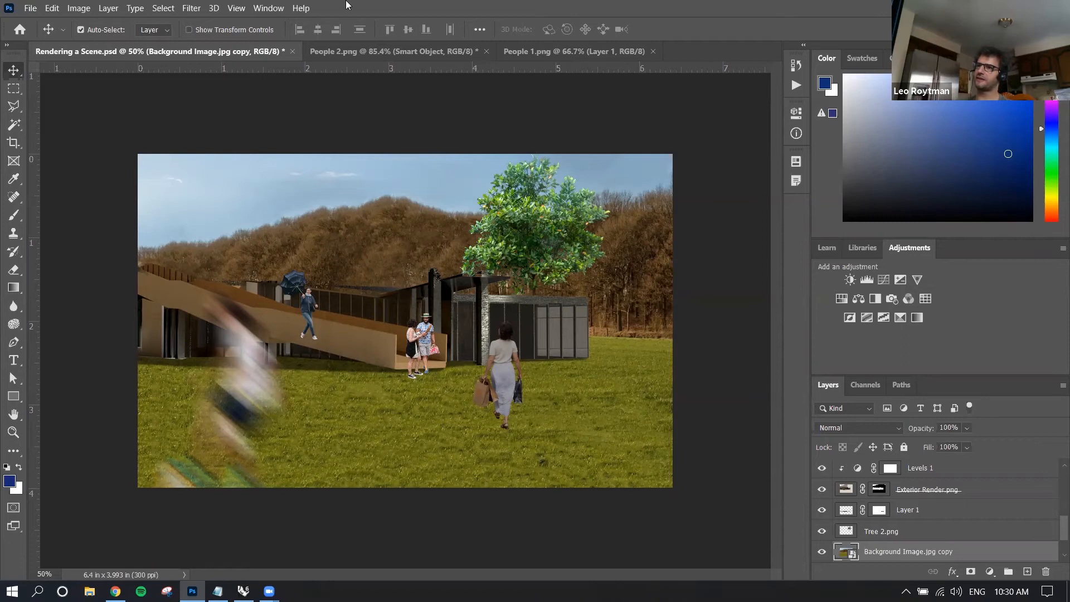
# Create a new blank document of 1600 x 1066 pixels at 72 pixels/inch.
pyautogui.click(31, 8)
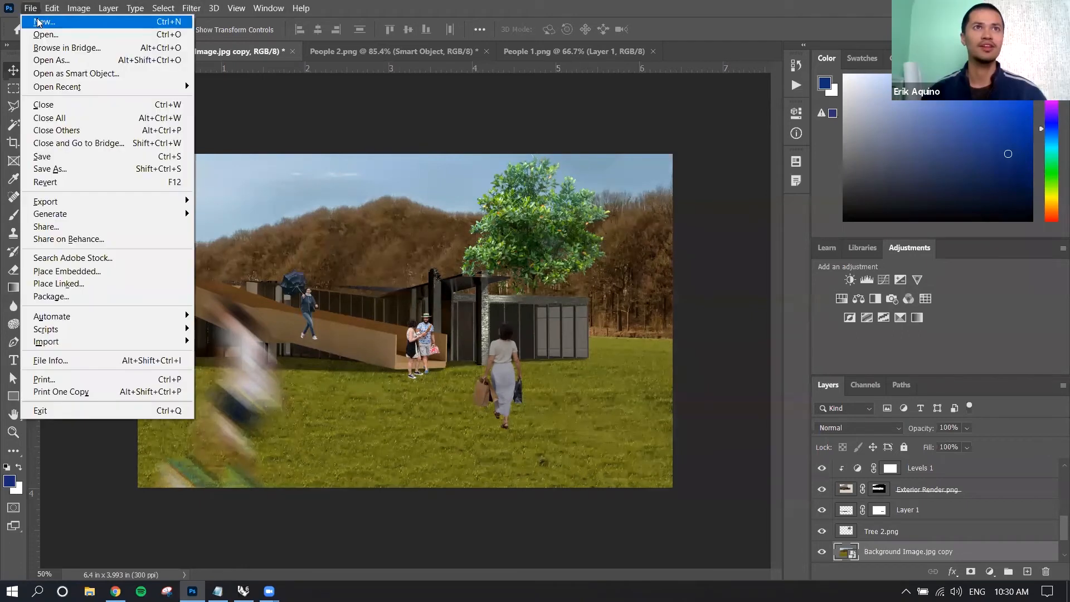
pyautogui.click(40, 23)
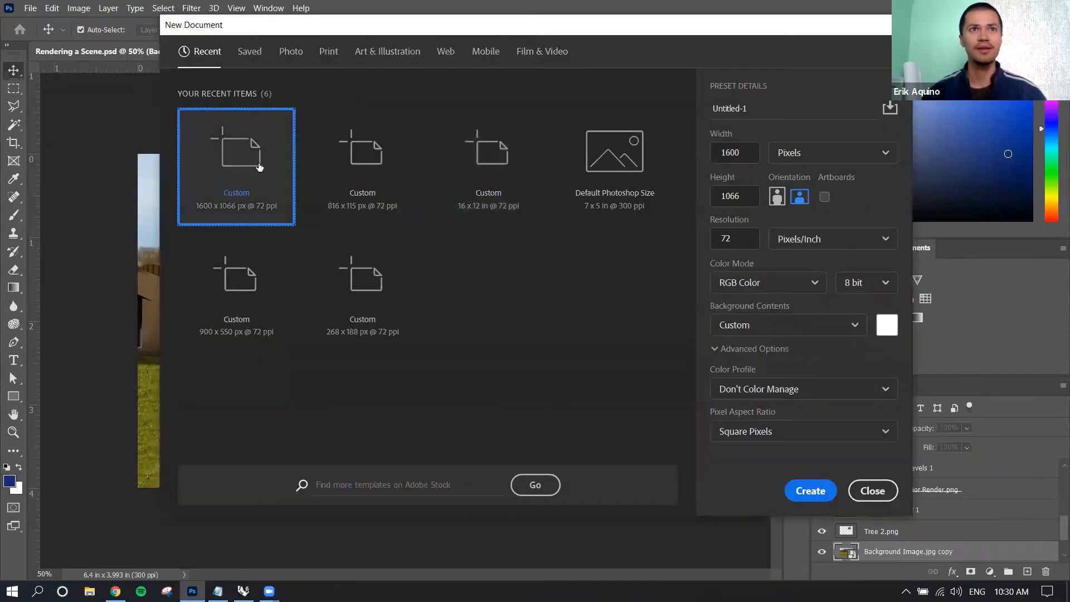
pyautogui.click(820, 492)
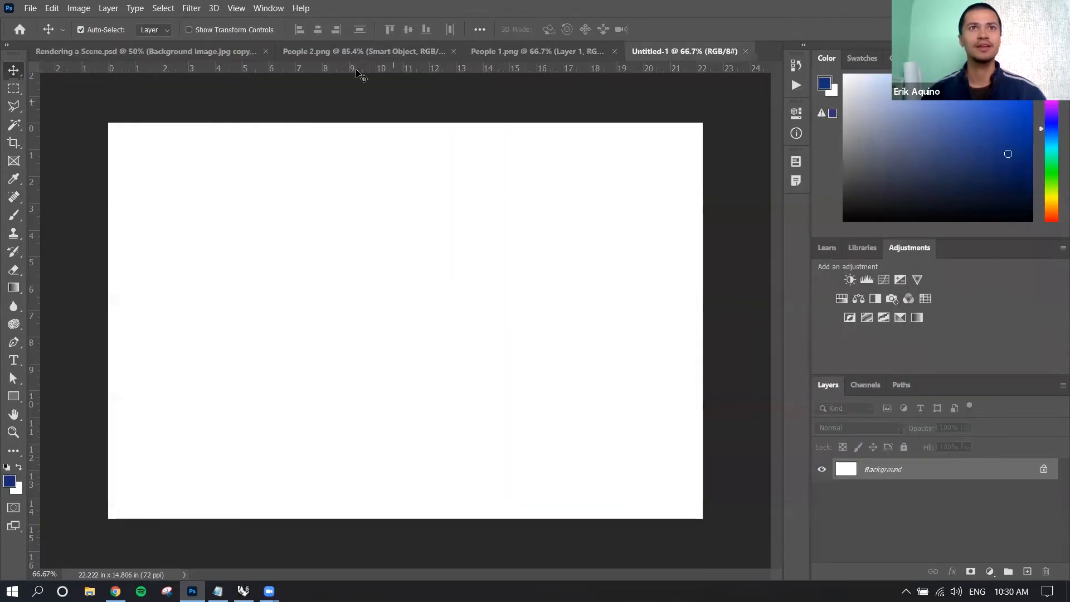
# Load the outline of the People 1.png layer as a selection in Rendering a Scene.psd, and copy the couple into the Untitled-1 document.
pyautogui.click(234, 52)
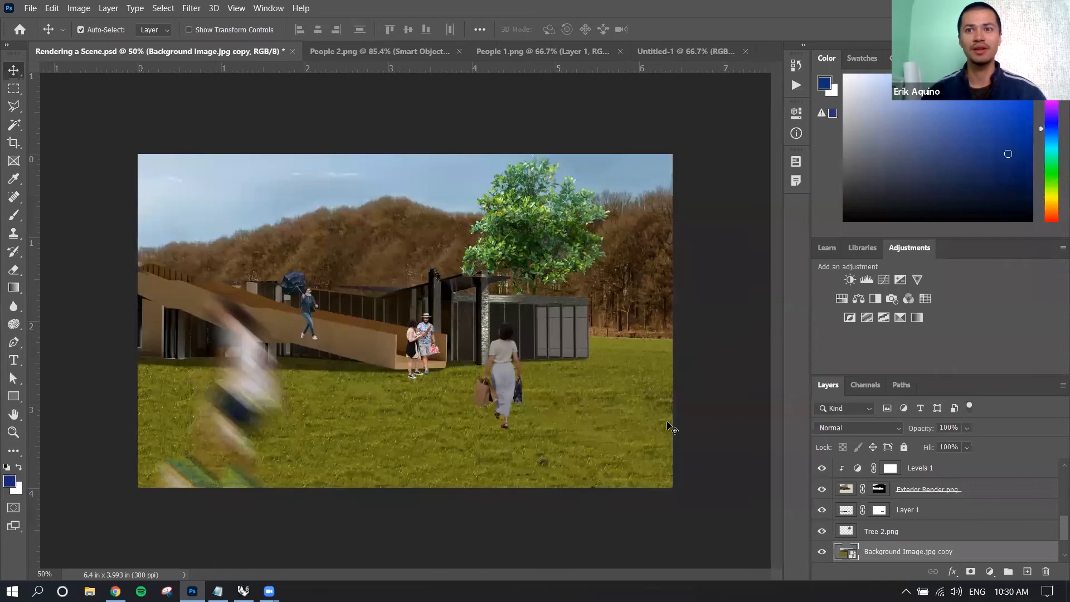
pyautogui.scroll(6, 904, 552)
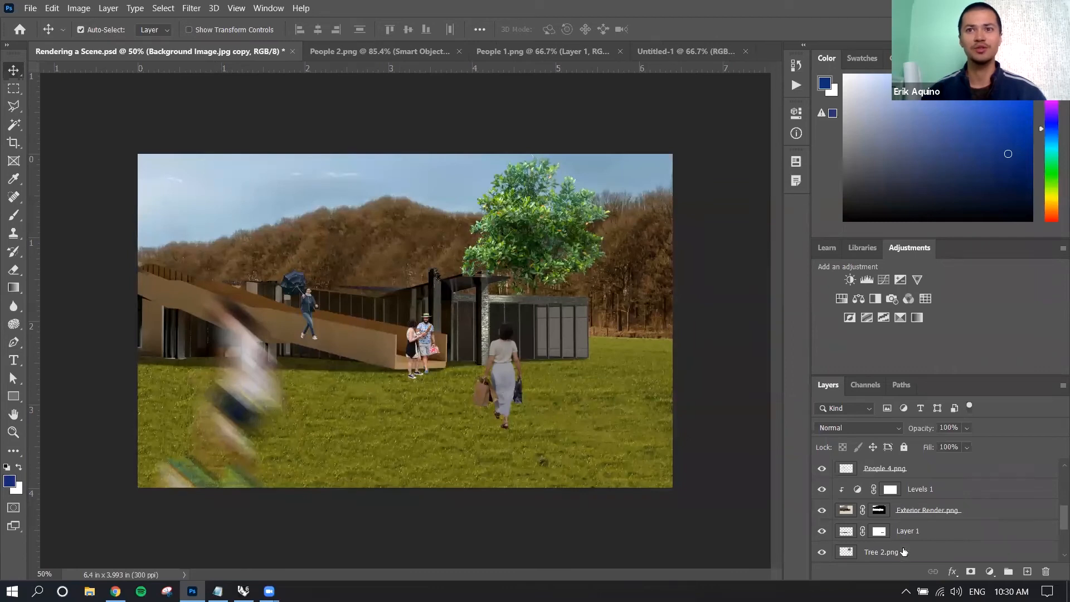
pyautogui.scroll(4, 904, 551)
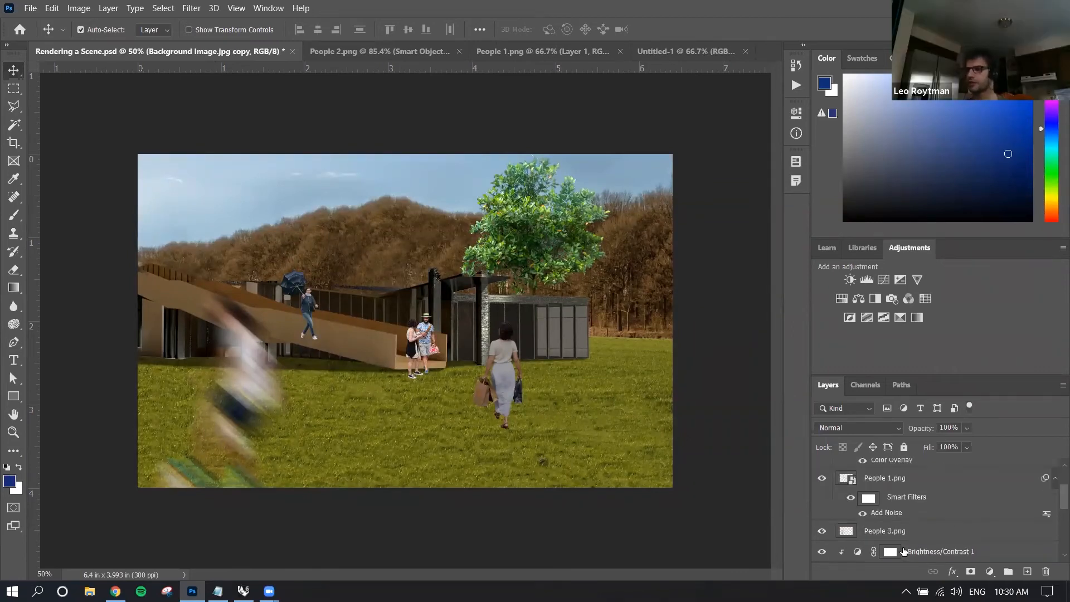
pyautogui.click(912, 500)
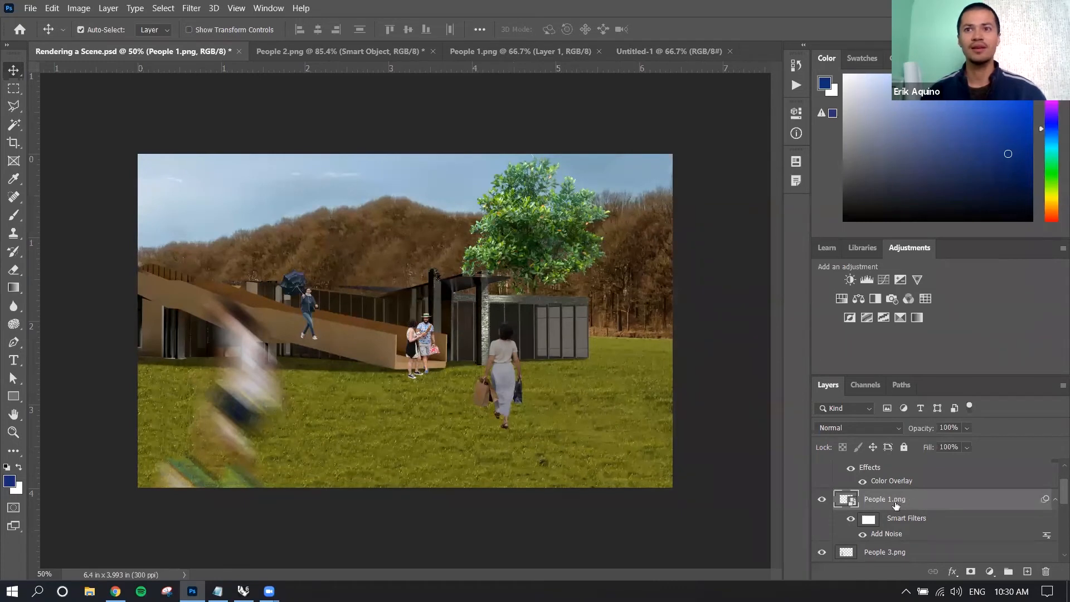
pyautogui.press('ctrl')
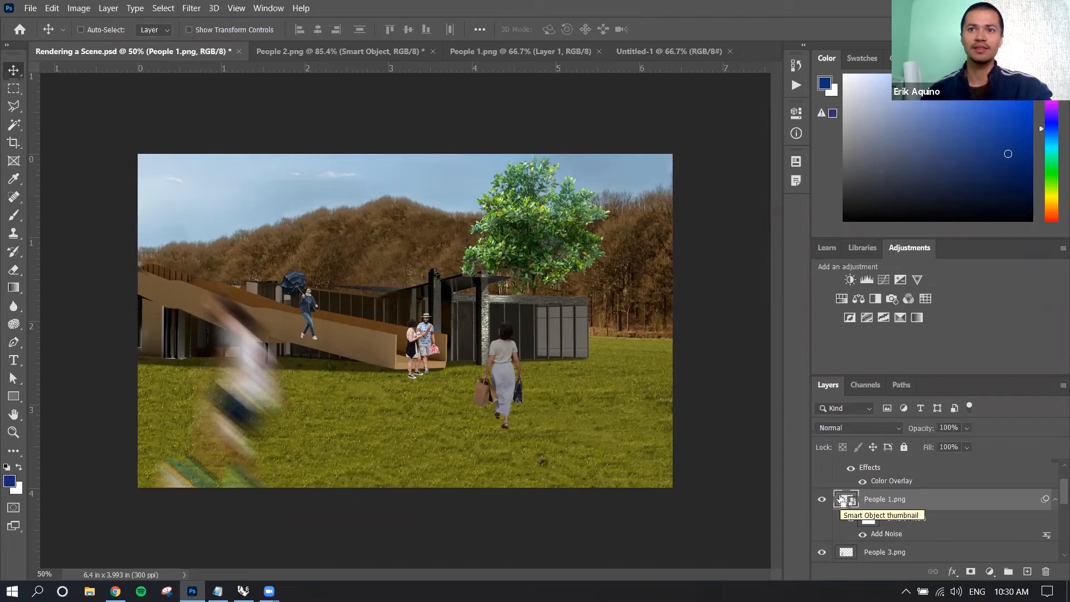
pyautogui.keyDown('ctrl'); pyautogui.click(841, 500); pyautogui.keyUp('ctrl')
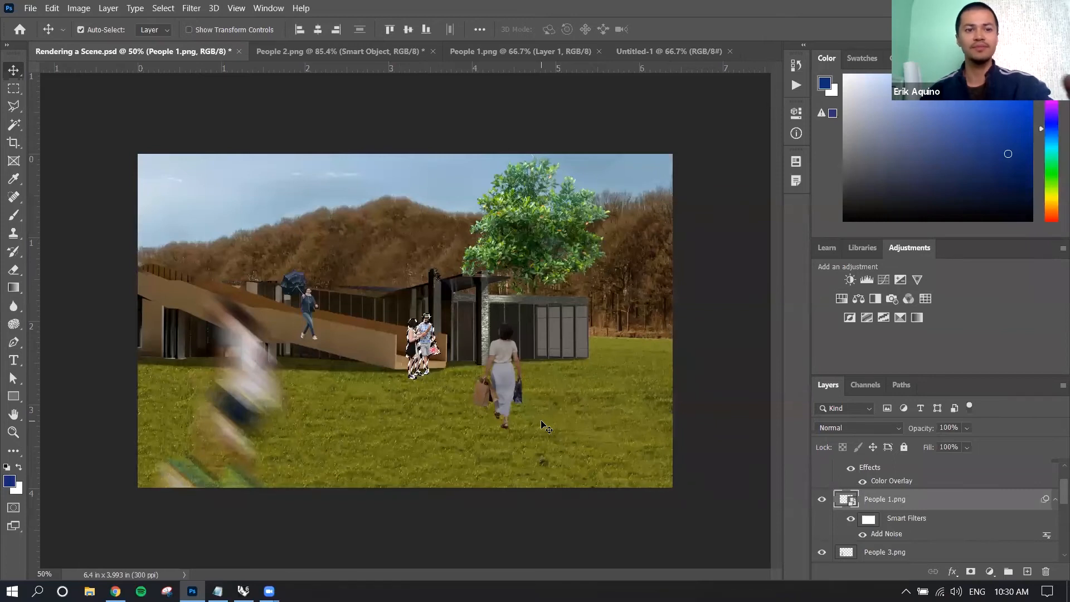
pyautogui.click(647, 53)
pyautogui.hotkey('ctrl', 'v')
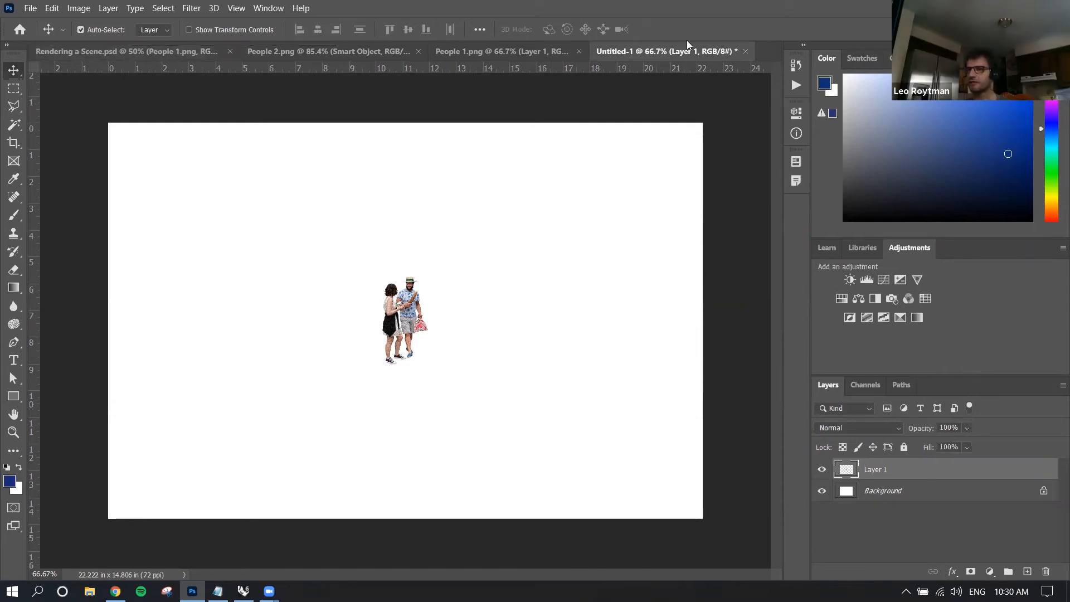
# Close the Untitled-1 document without saving and return to Rendering a Scene.psd.
pyautogui.click(745, 52)
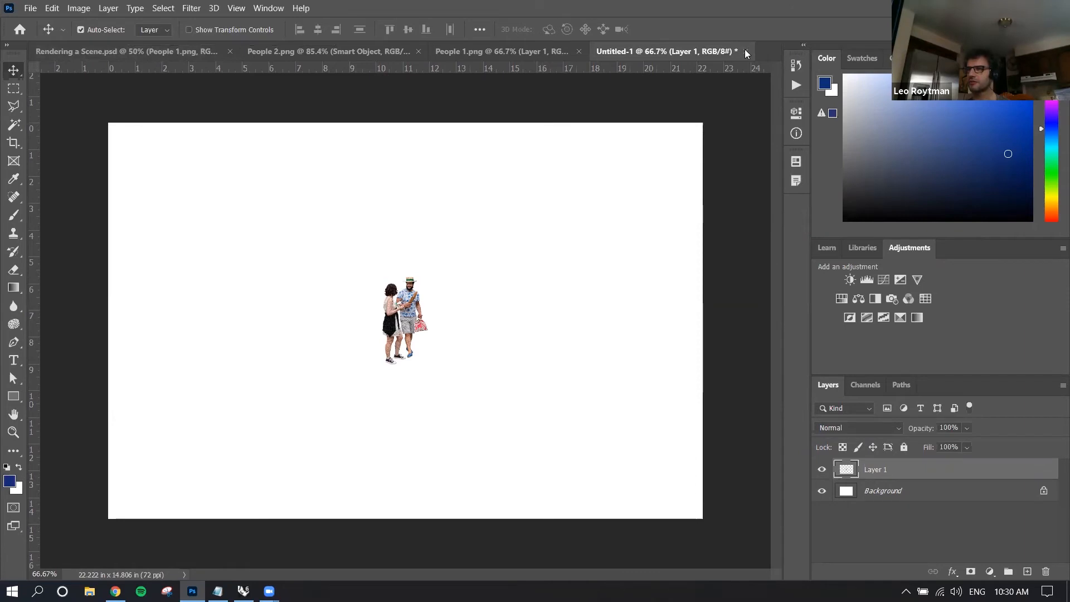
pyautogui.click(504, 230)
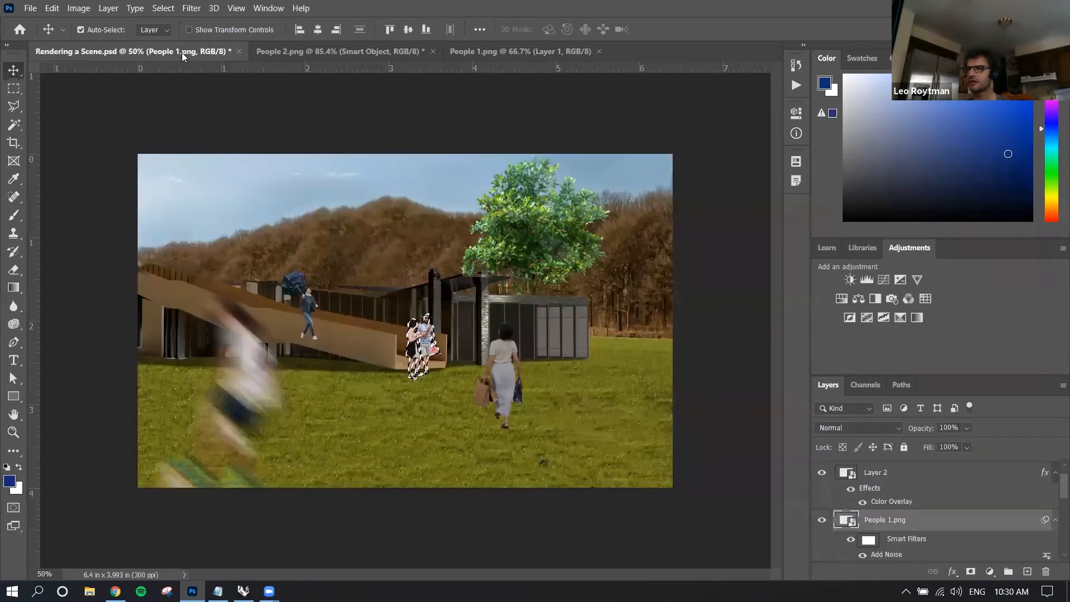
pyautogui.keyDown('ctrl'); pyautogui.click(936, 488); pyautogui.keyUp('ctrl')
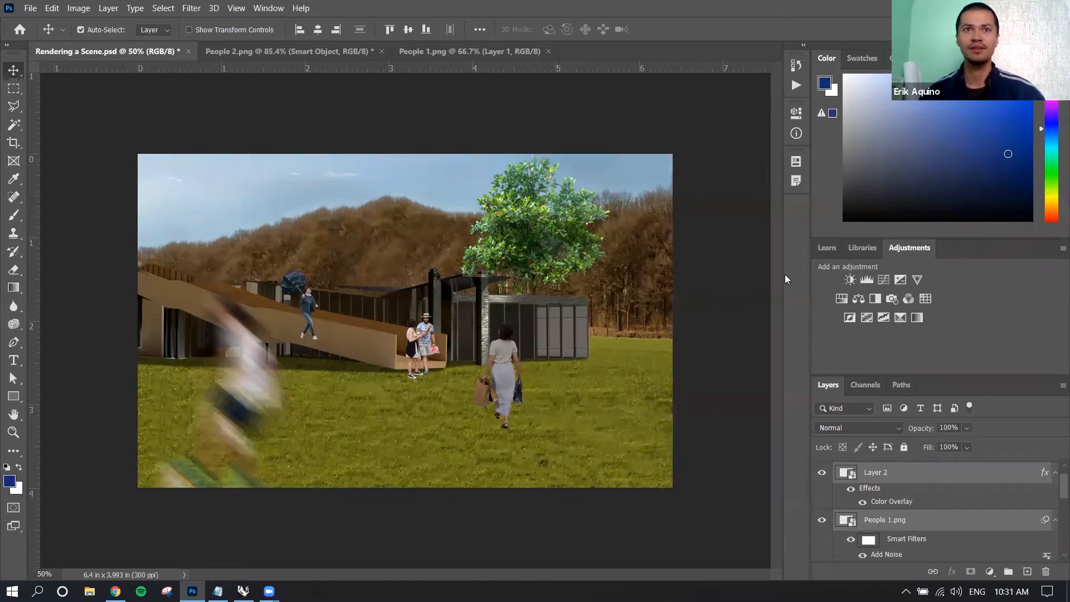
# Try moving the building's shadow on Layer 1 down onto the grass, and undo the move.
pyautogui.click(342, 366)
pyautogui.moveTo(336, 365); pyautogui.dragTo(356, 402)
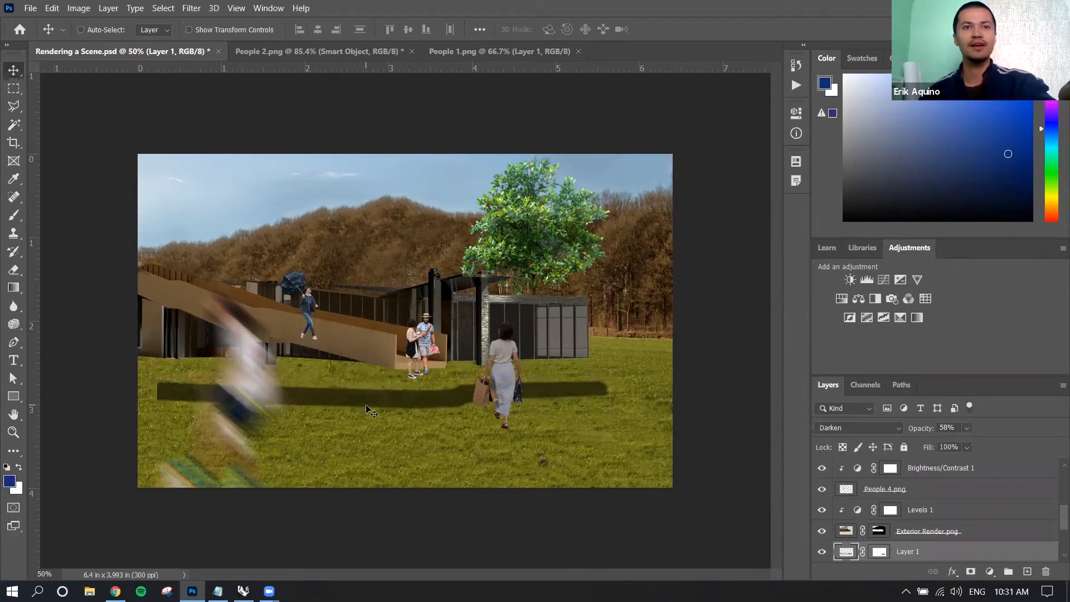
pyautogui.hotkey('ctrl', 'z')
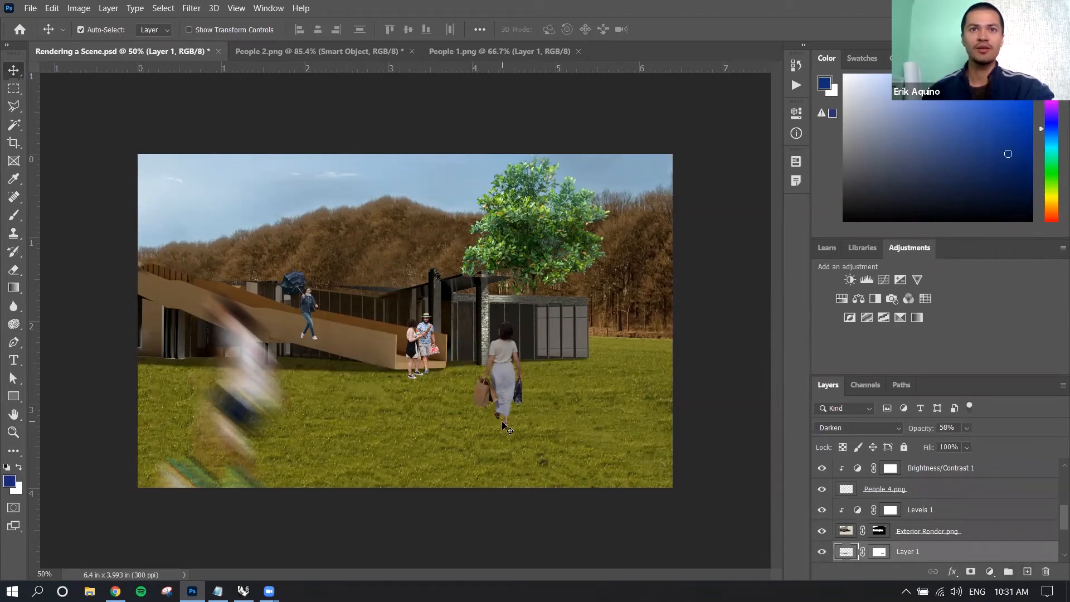
# Add a new layer directly above Layer 1 and name it Shadow.
pyautogui.click(1029, 574)
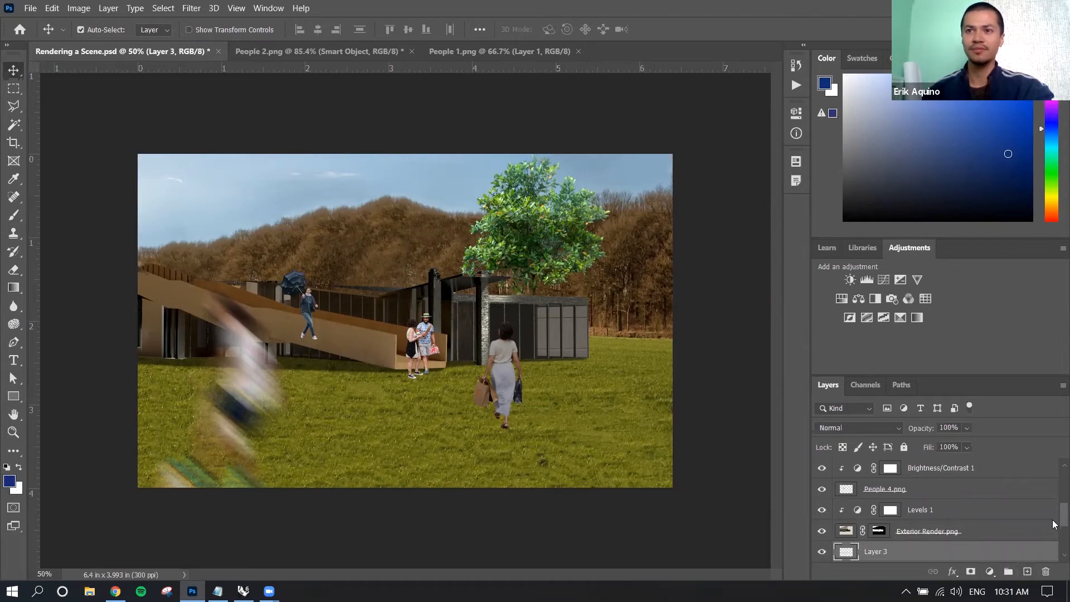
pyautogui.scroll(-1, 1053, 524)
pyautogui.doubleClick(891, 525)
pyautogui.write('Shadow')
pyautogui.press('Return')
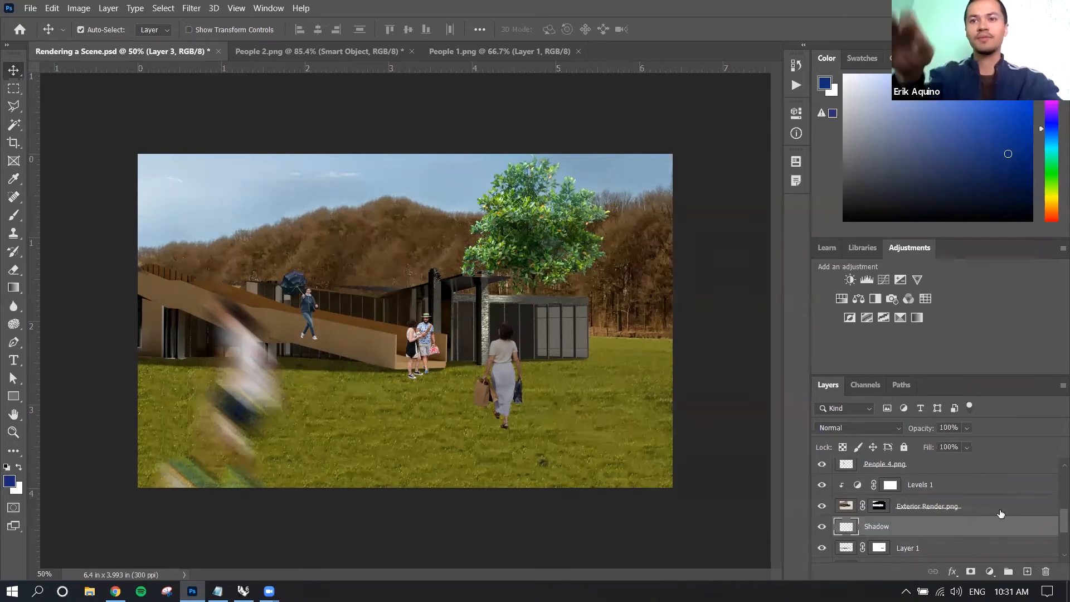
# Paint a black shadow under the feet of the woman carrying bags, using the Brush tool at 100% opacity on the Shadow layer.
pyautogui.click(13, 215)
pyautogui.moveTo(493, 427); pyautogui.dragTo(493, 428)
pyautogui.hotkey('ctrl', 'z')
pyautogui.press('d')
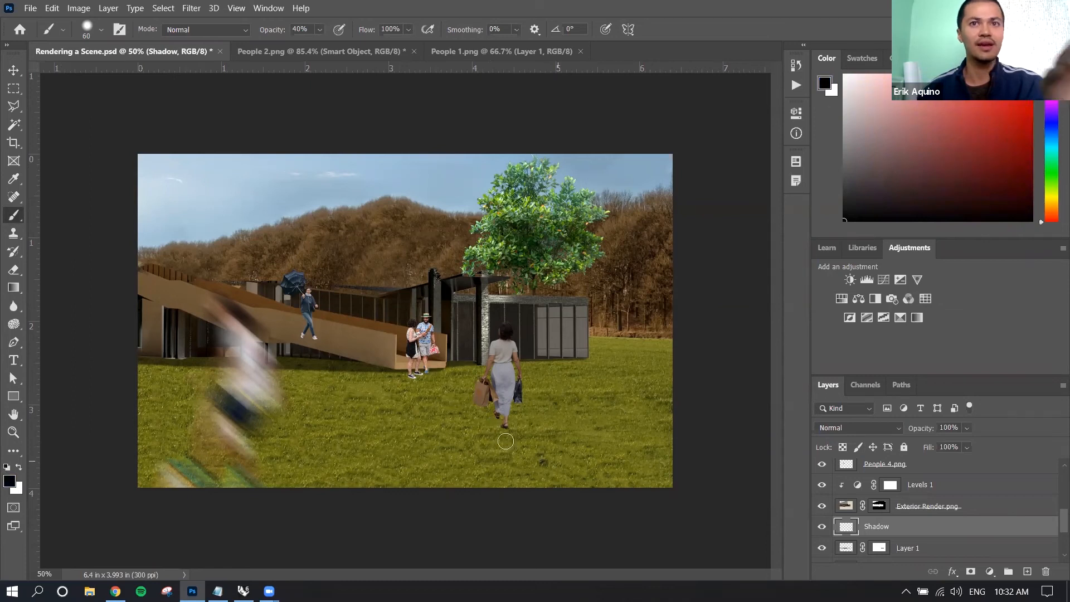
pyautogui.moveTo(265, 33); pyautogui.dragTo(370, 29)
pyautogui.moveTo(494, 428); pyautogui.dragTo(483, 435)
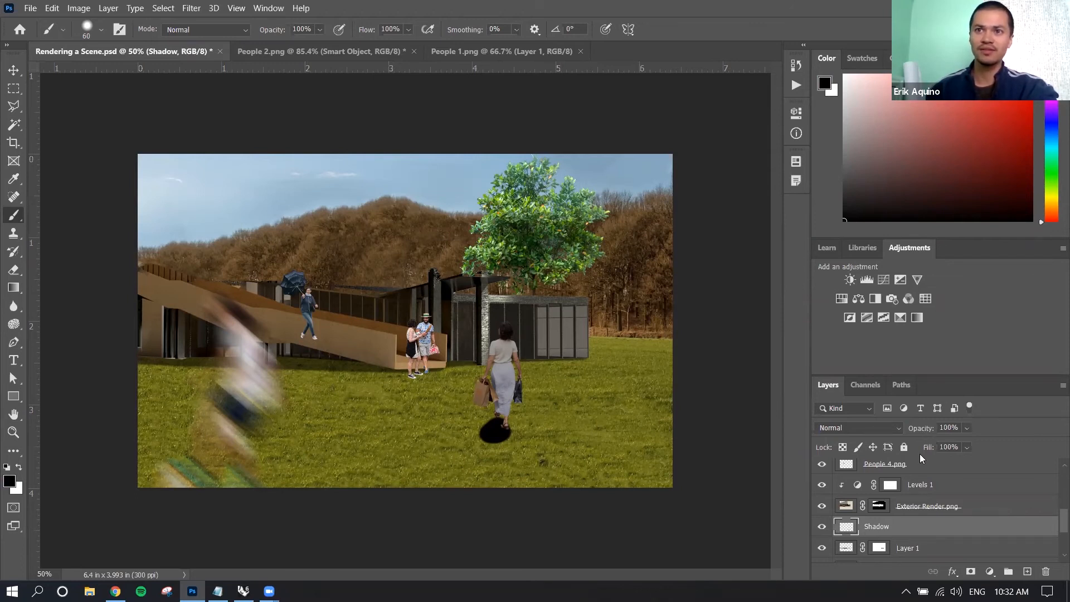
# Try lowering the Shadow layer's opacity to 39% and adjusting its fill.
pyautogui.moveTo(923, 429); pyautogui.dragTo(881, 432)
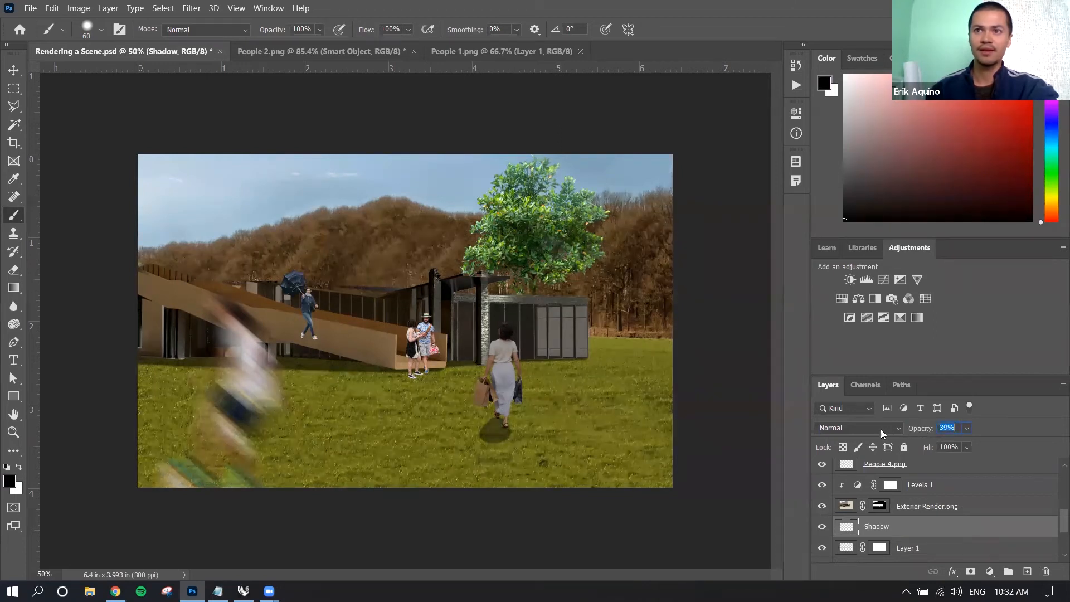
pyautogui.moveTo(923, 453)
pyautogui.mouseDown()
pyautogui.moveTo(908, 452)
pyautogui.moveTo(924, 451)
pyautogui.moveTo(928, 428)
pyautogui.moveTo(954, 429)
pyautogui.moveTo(938, 452)
pyautogui.mouseUp()
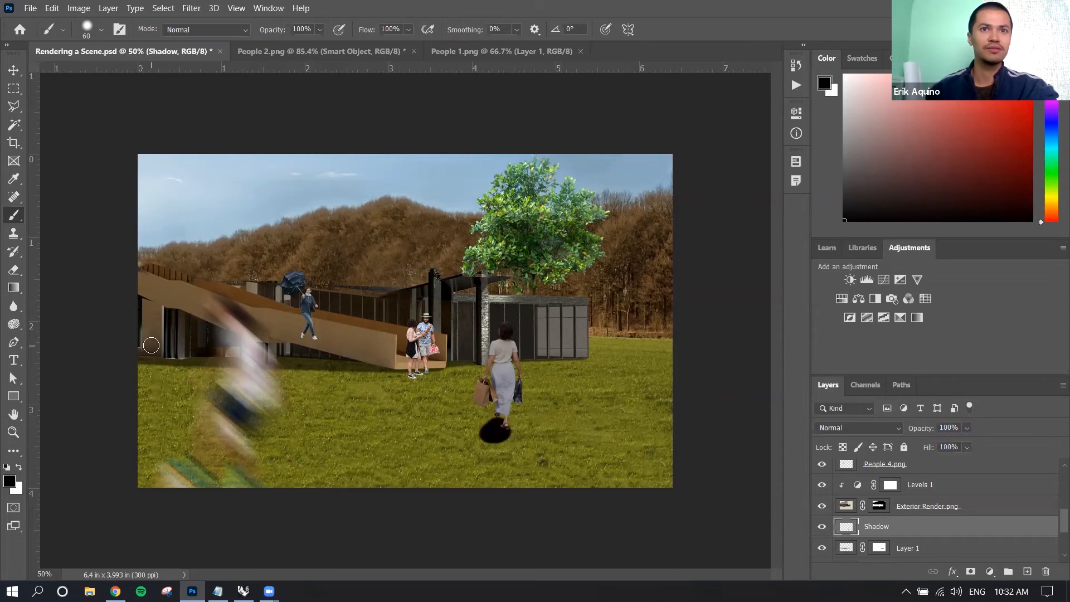
# Recolor the black painted shadow under the woman carrying bags to red with the Paint Bucket tool.
pyautogui.click(13, 287)
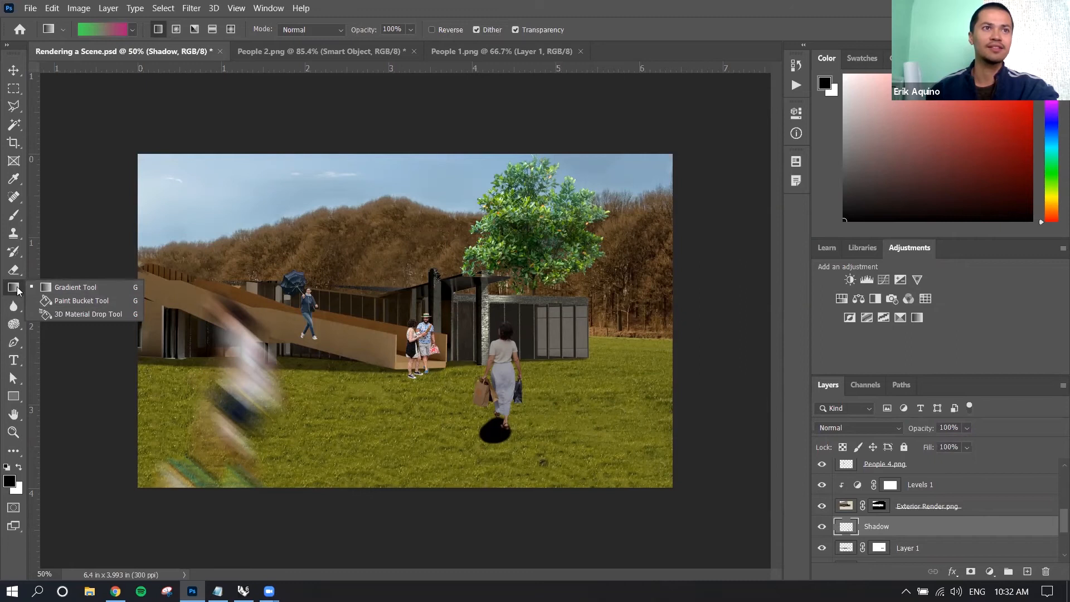
pyautogui.click(58, 303)
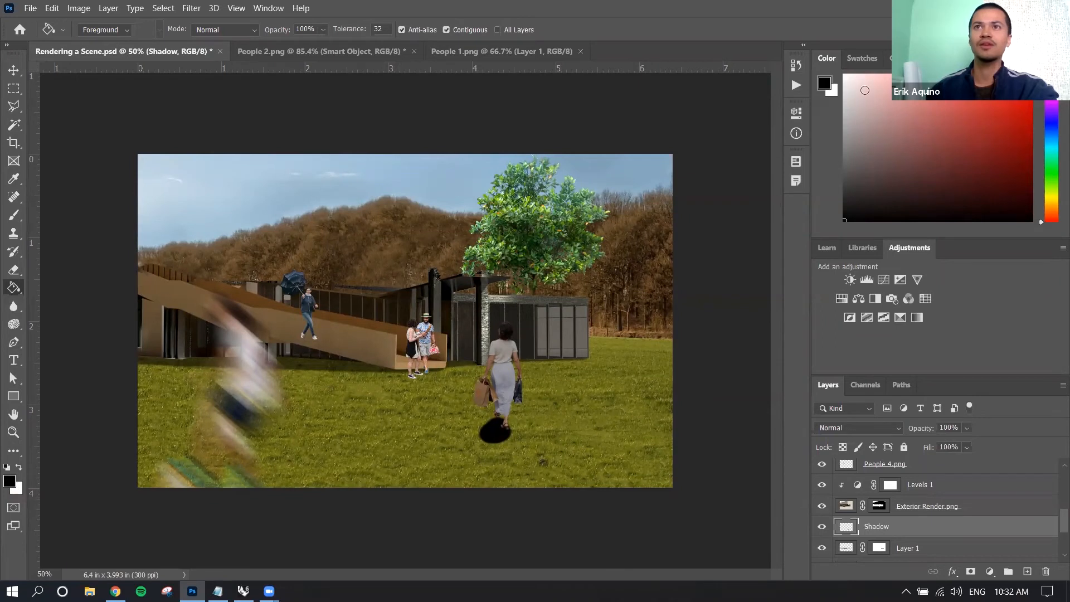
pyautogui.moveTo(896, 143); pyautogui.dragTo(974, 124)
pyautogui.moveTo(999, 83); pyautogui.dragTo(1010, 119)
pyautogui.click(492, 431)
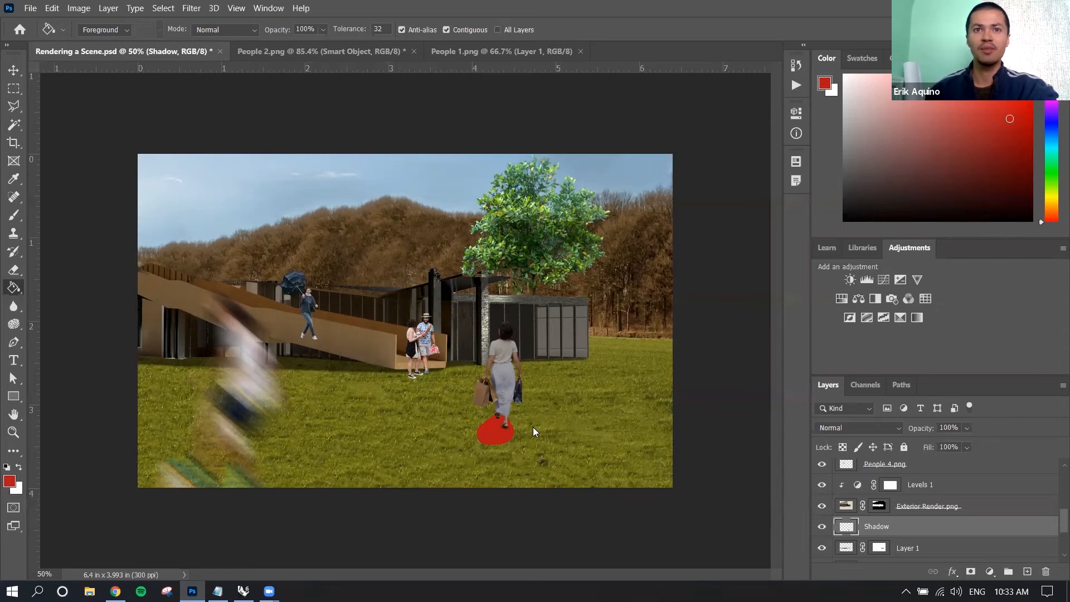
# Set the Shadow layer's blend mode to Screen and its fill to 62%.
pyautogui.click(883, 429)
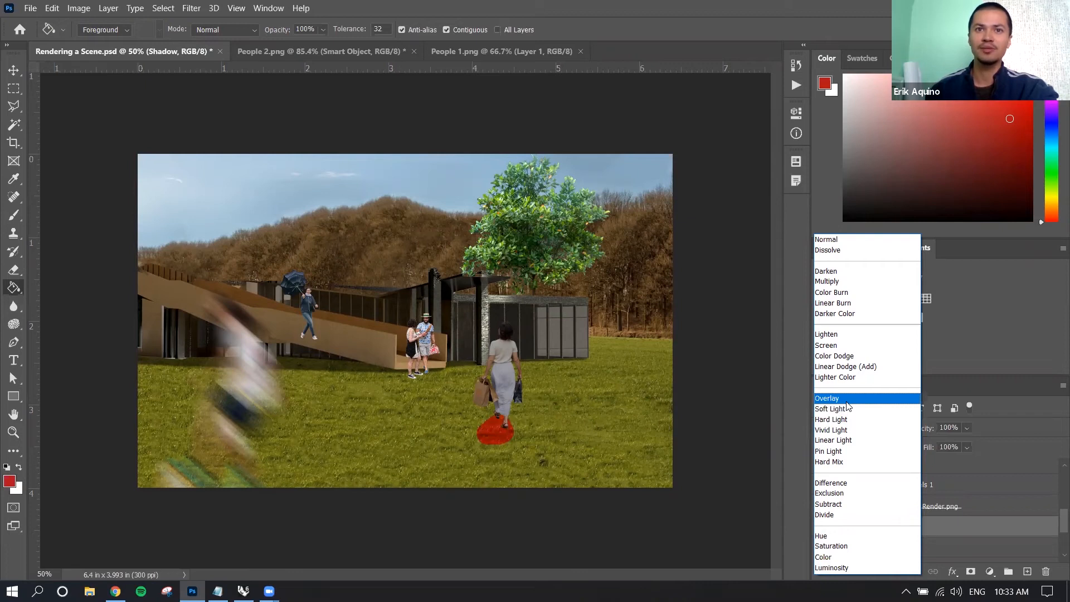
pyautogui.click(846, 346)
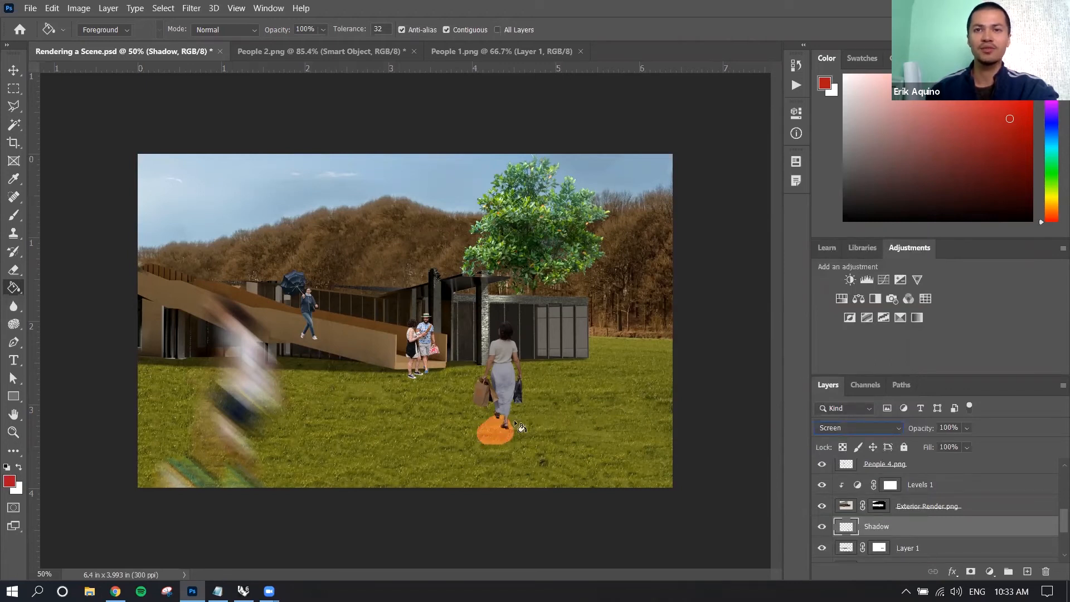
pyautogui.moveTo(923, 429); pyautogui.dragTo(903, 458)
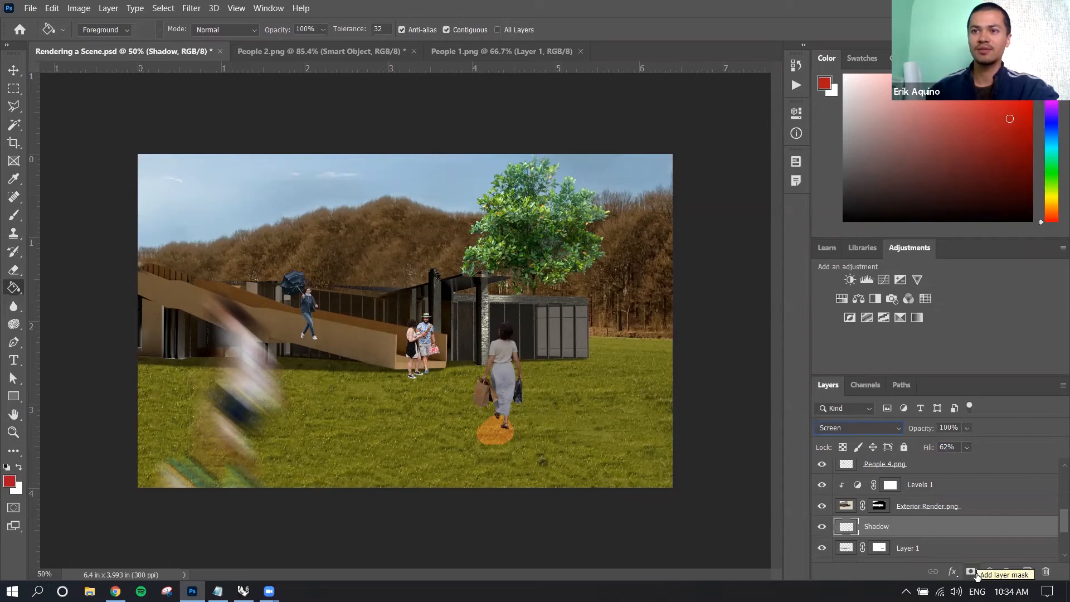
# Add a mask to the Shadow layer, partly hide the spot with black at 38% brush opacity, and restore it with white.
pyautogui.click(976, 574)
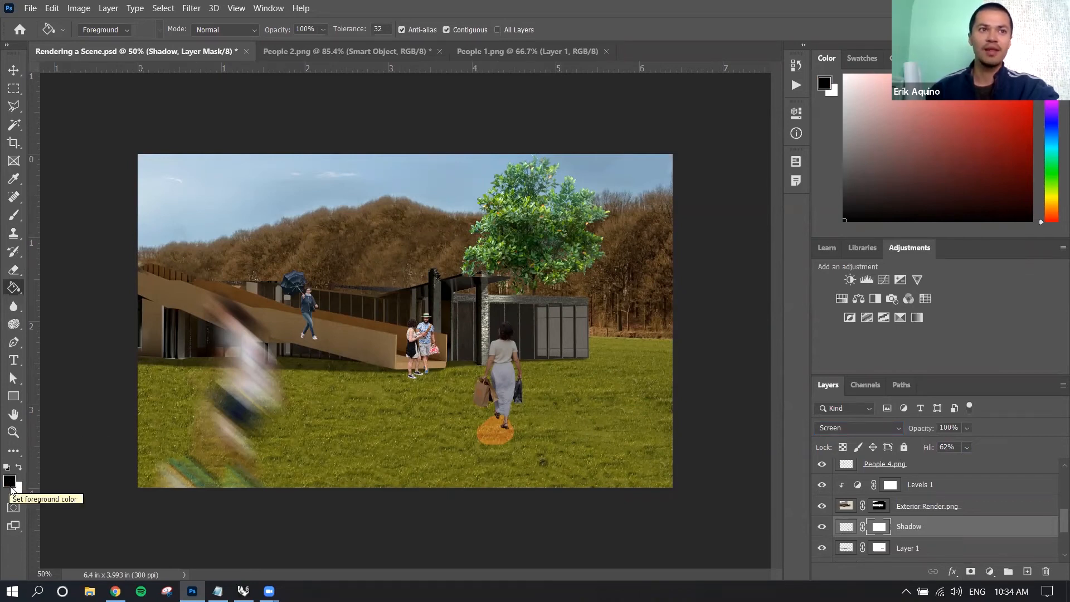
pyautogui.click(13, 216)
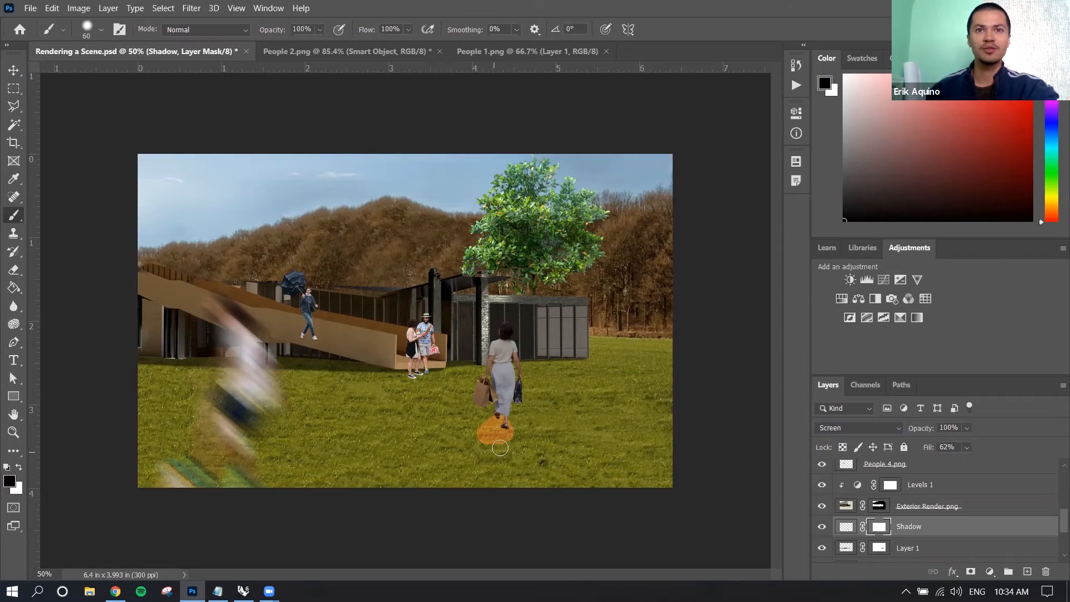
pyautogui.moveTo(272, 31); pyautogui.dragTo(234, 38)
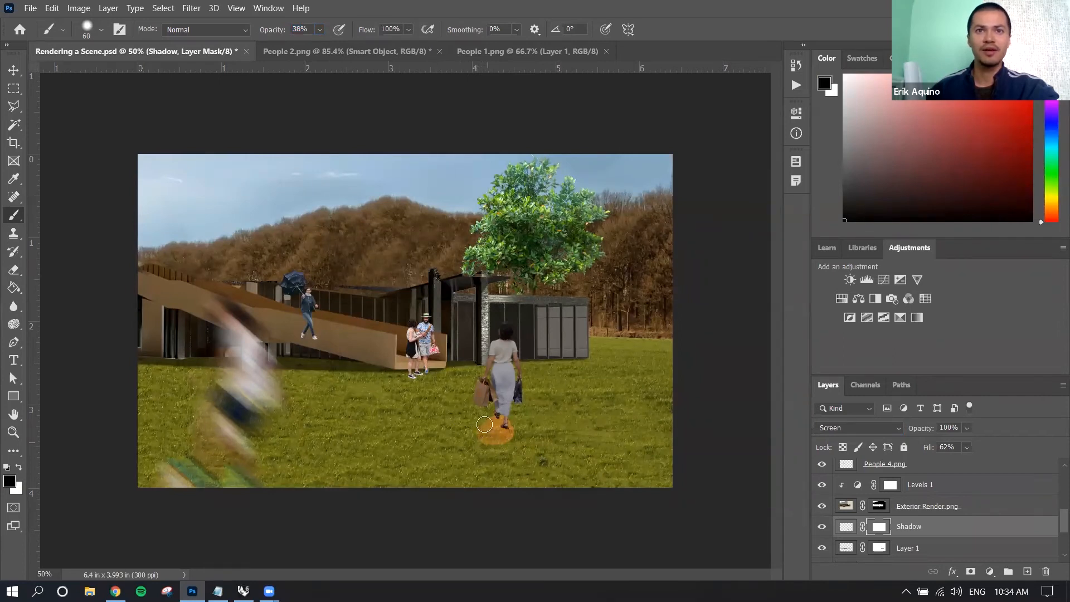
pyautogui.click(19, 467)
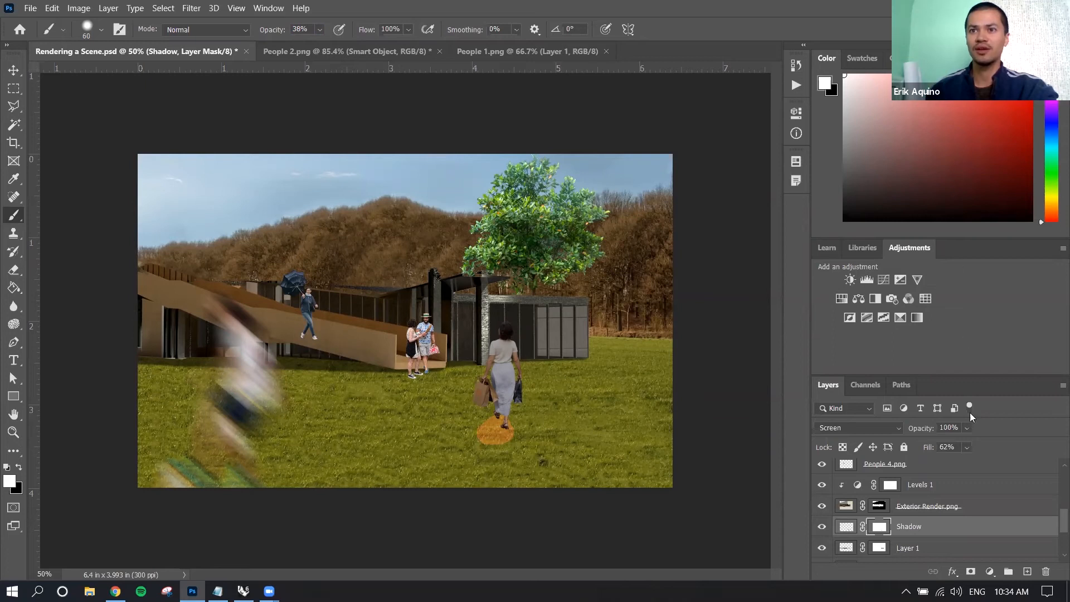
# Convert the rasterized People 3.png layer to a smart object.
pyautogui.scroll(-4, 941, 510)
pyautogui.scroll(5, 941, 511)
pyautogui.scroll(2, 939, 511)
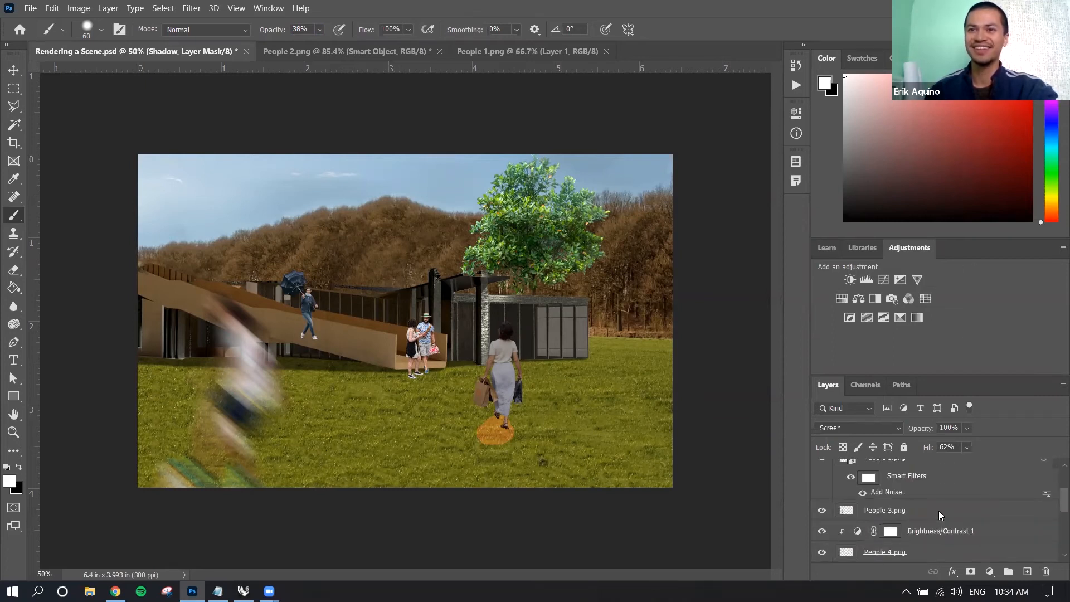
pyautogui.click(910, 511)
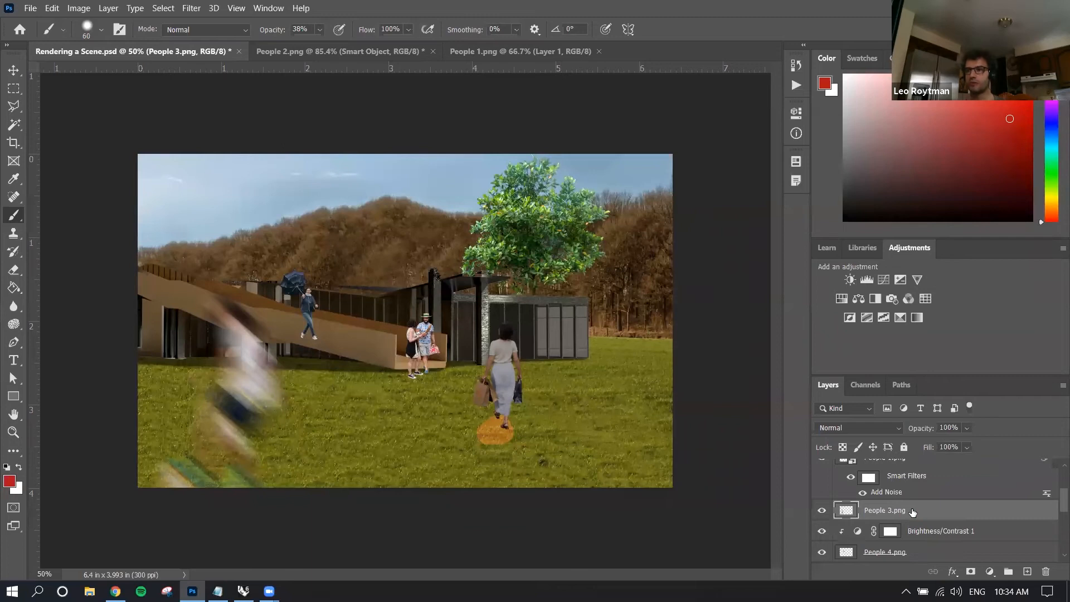
pyautogui.rightClick(915, 512)
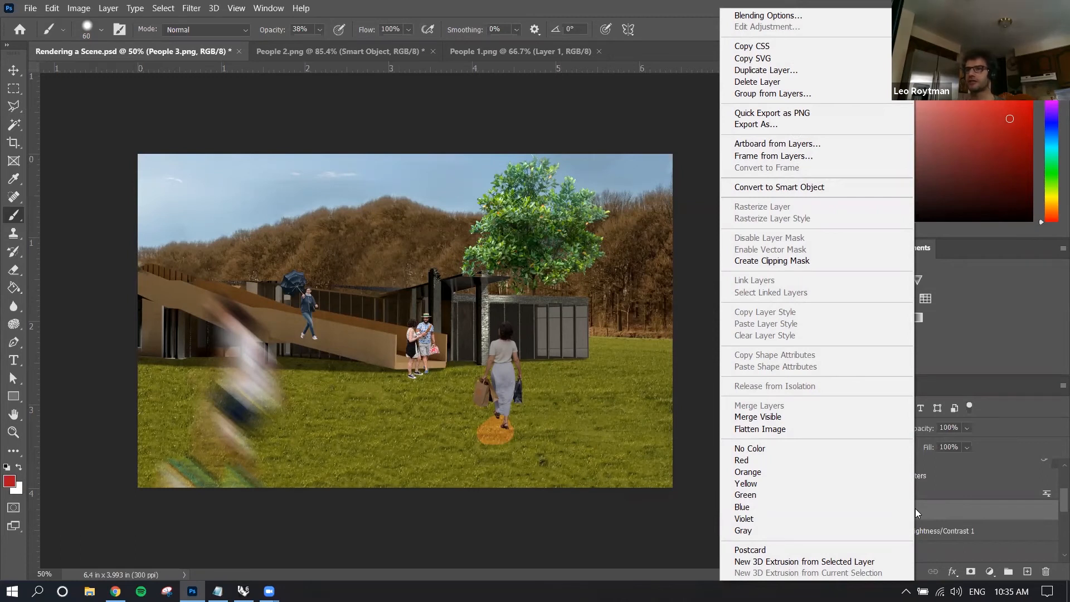
pyautogui.click(957, 508)
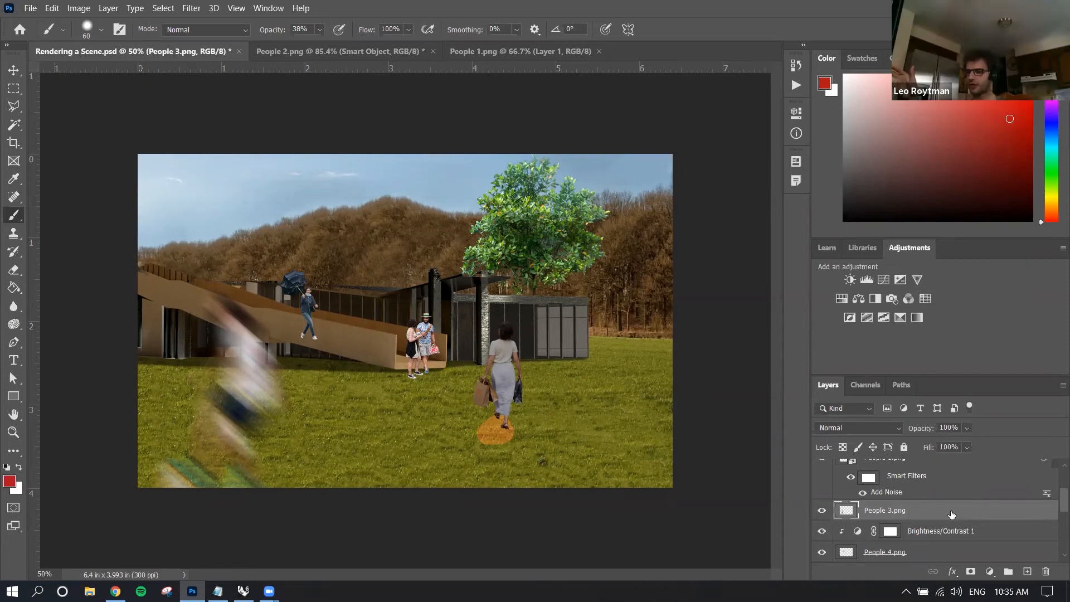
pyautogui.rightClick(951, 512)
pyautogui.click(853, 189)
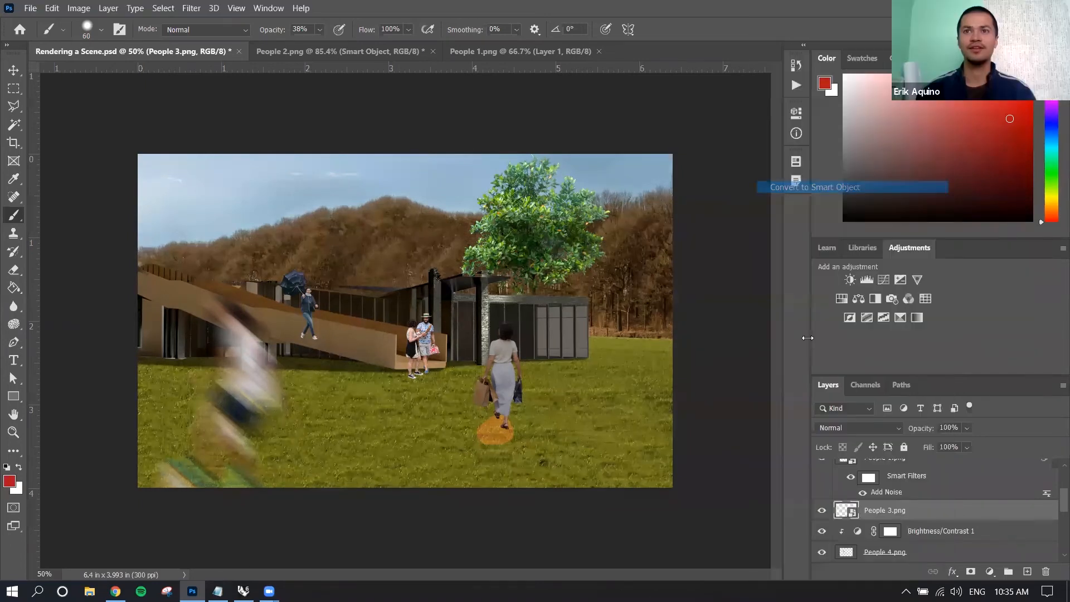
# Duplicate the People 3.png smart object into the People 2.png document and show that document.
pyautogui.rightClick(930, 510)
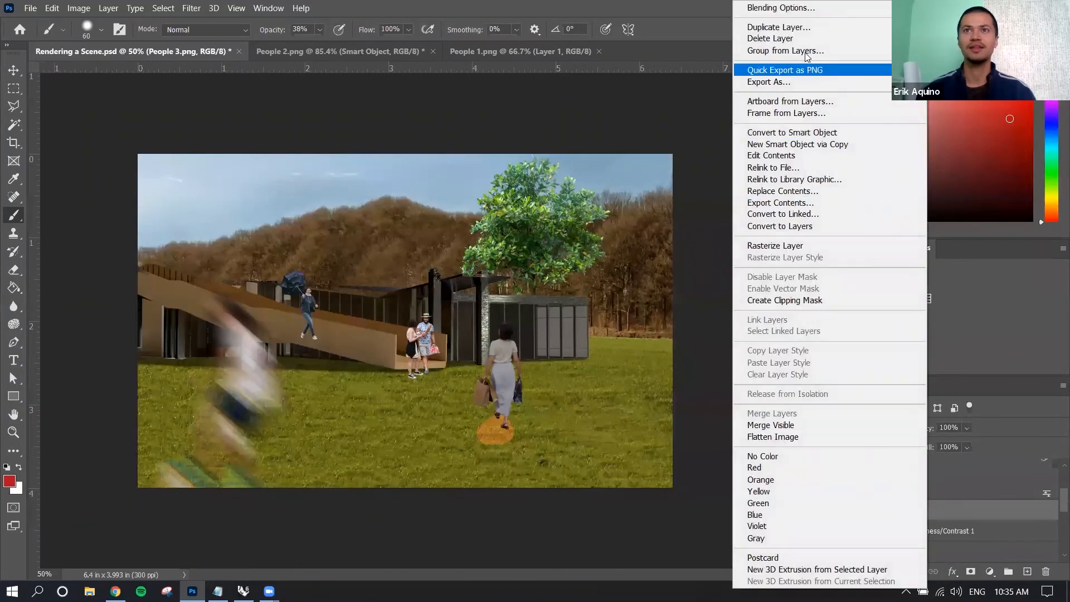
pyautogui.click(809, 27)
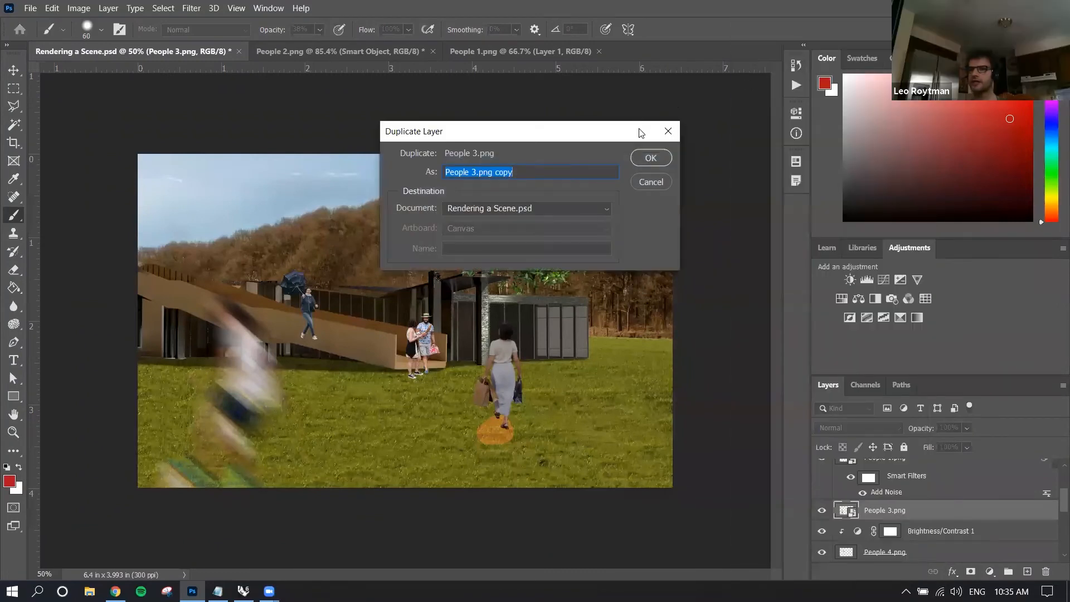
pyautogui.click(606, 213)
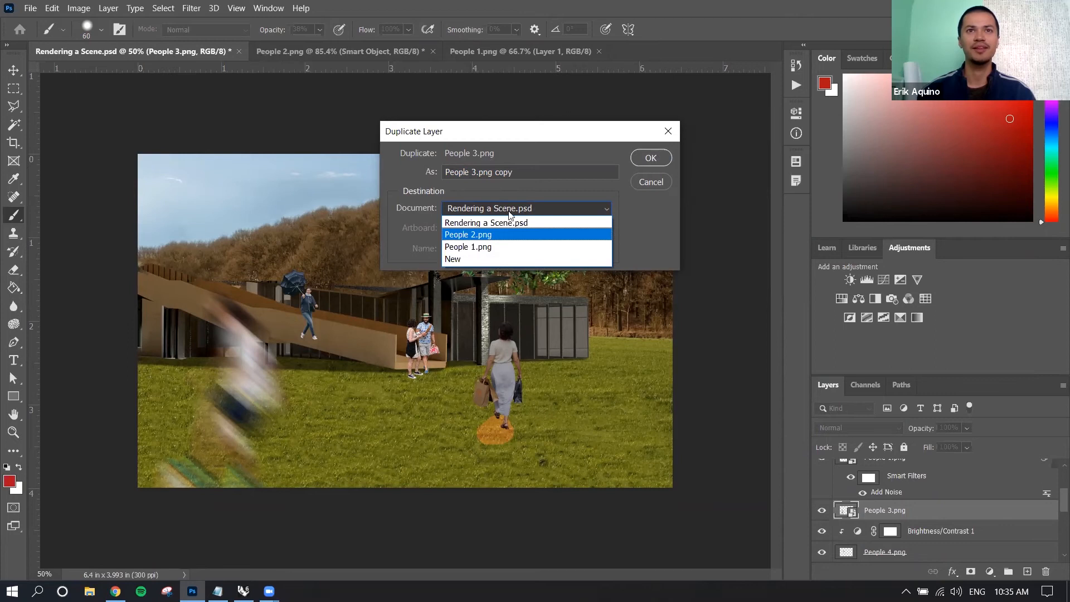
pyautogui.click(523, 137)
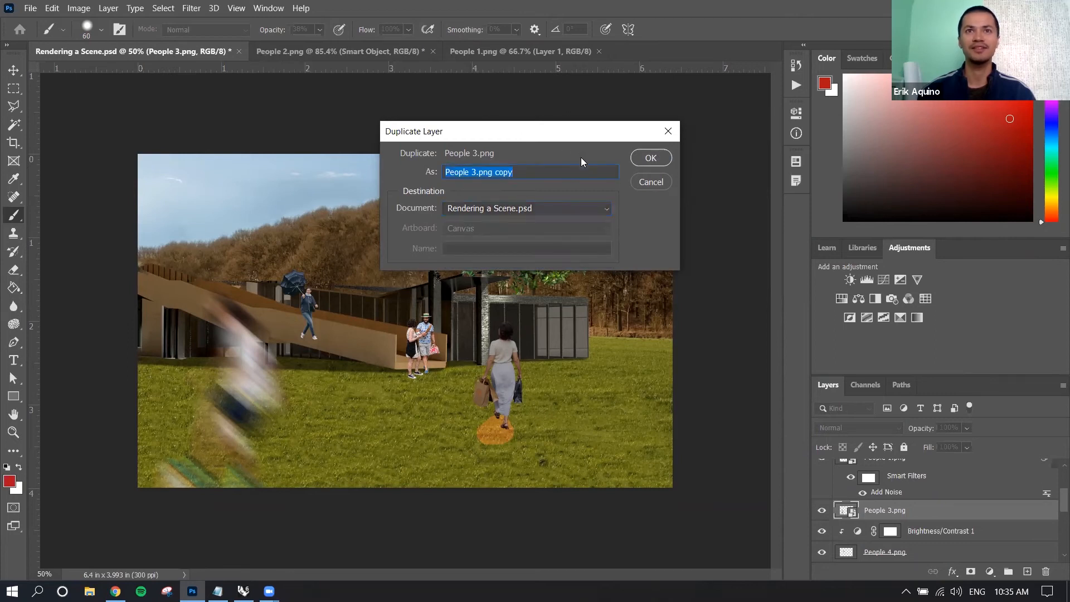
pyautogui.click(562, 211)
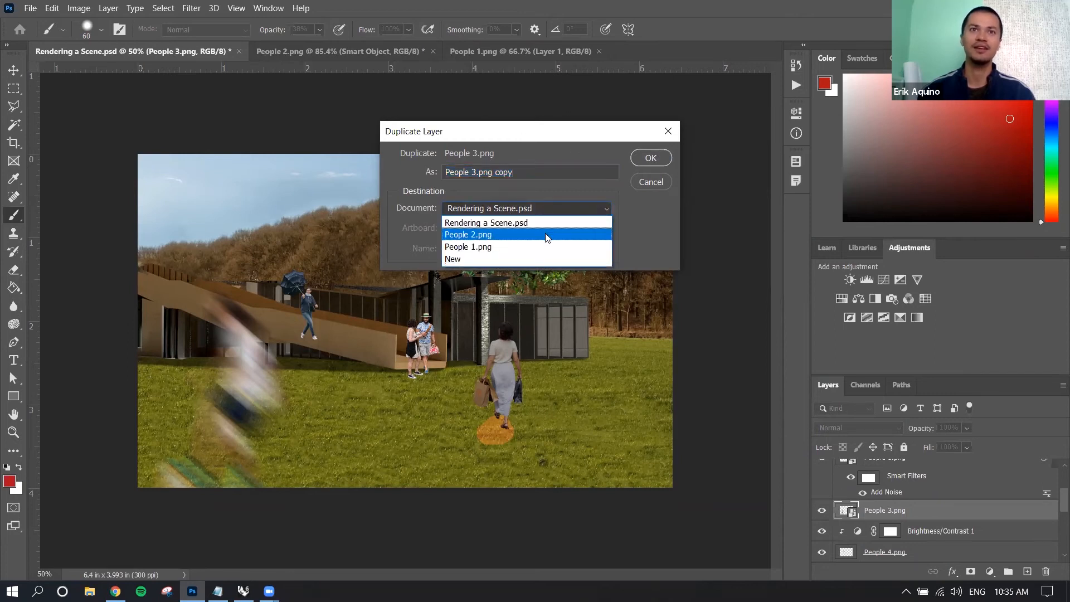
pyautogui.click(549, 234)
pyautogui.click(650, 158)
pyautogui.click(347, 50)
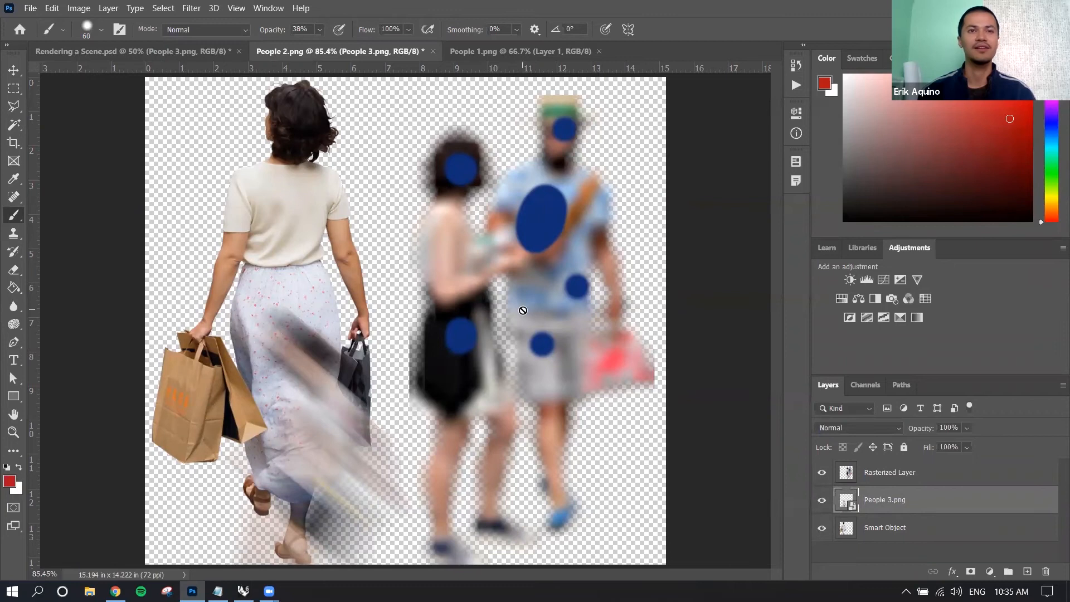
# Return to Rendering a Scene.psd and convert the People 4.png layer, the woman with the umbrella, to a smart object.
pyautogui.click(202, 54)
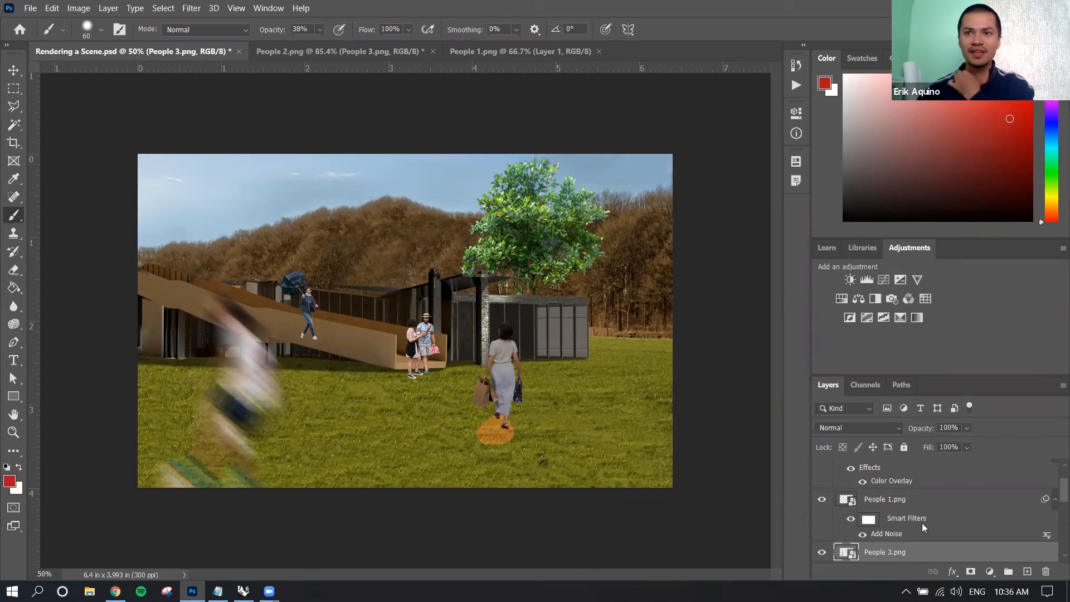
pyautogui.scroll(-1, 921, 523)
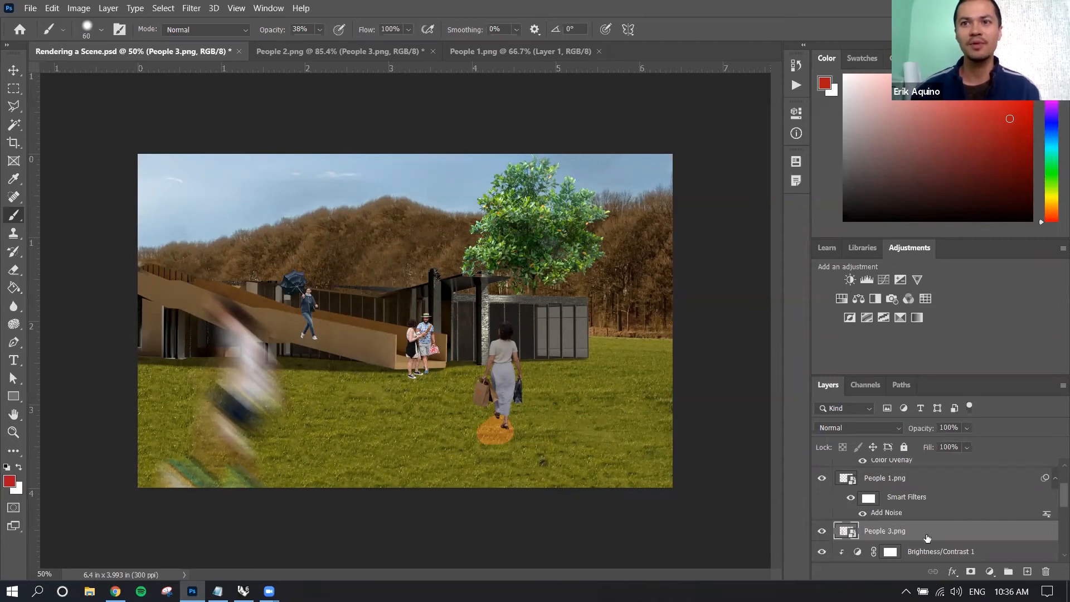
pyautogui.hotkey('ctrl', ',')
pyautogui.hotkey('ctrl', ',')
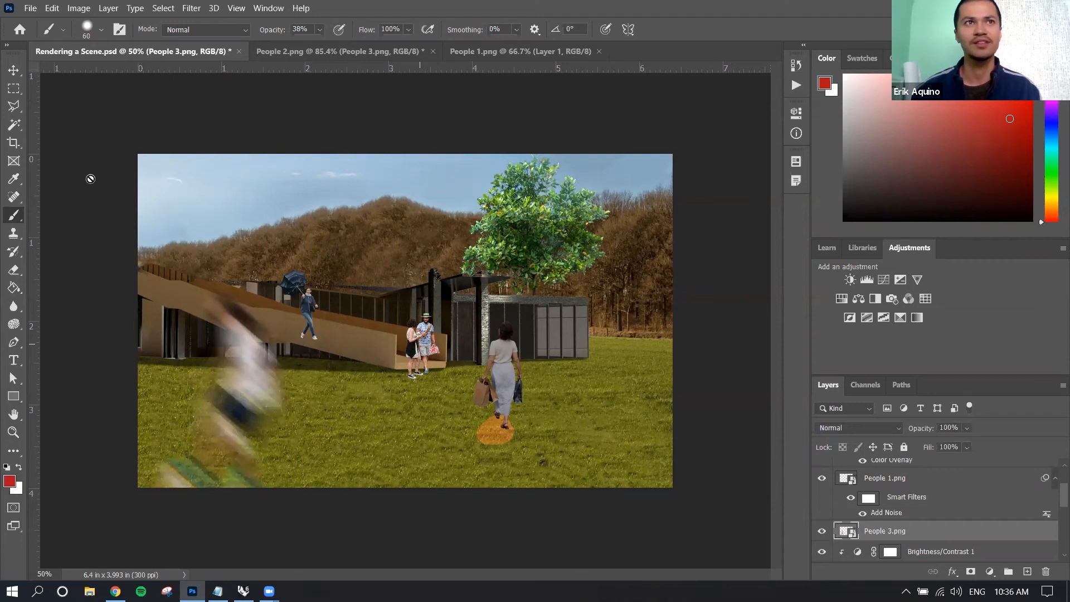
pyautogui.click(13, 71)
pyautogui.click(315, 308)
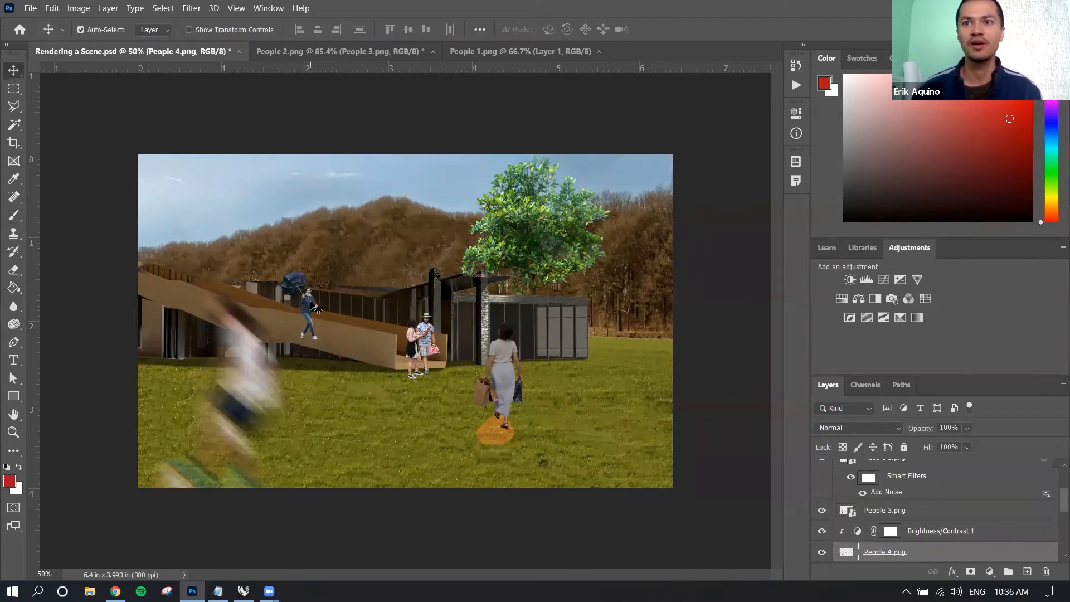
pyautogui.rightClick(920, 551)
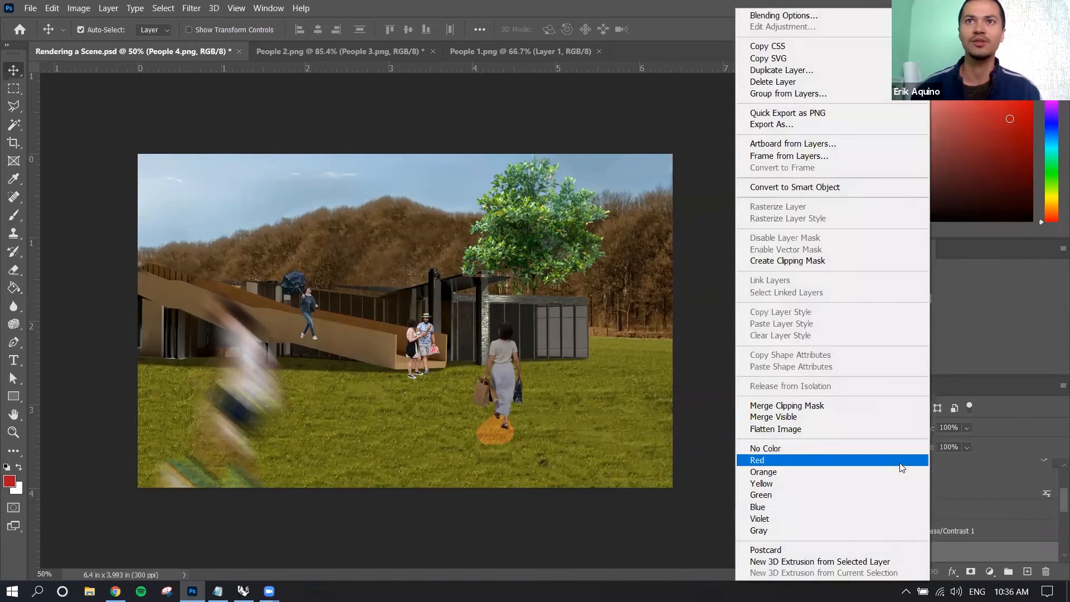
pyautogui.click(829, 189)
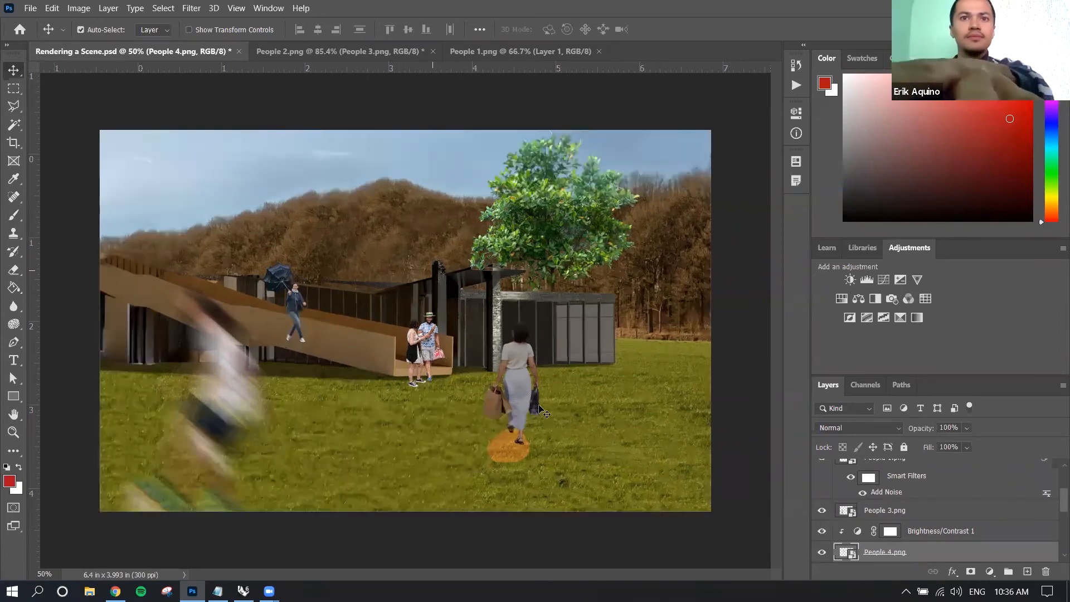
# Move the woman with the umbrella further down the ramp and scale her down proportionally to a tiny figure.
pyautogui.scroll(8, 526, 501)
pyautogui.hscroll(-5, 524, 501)
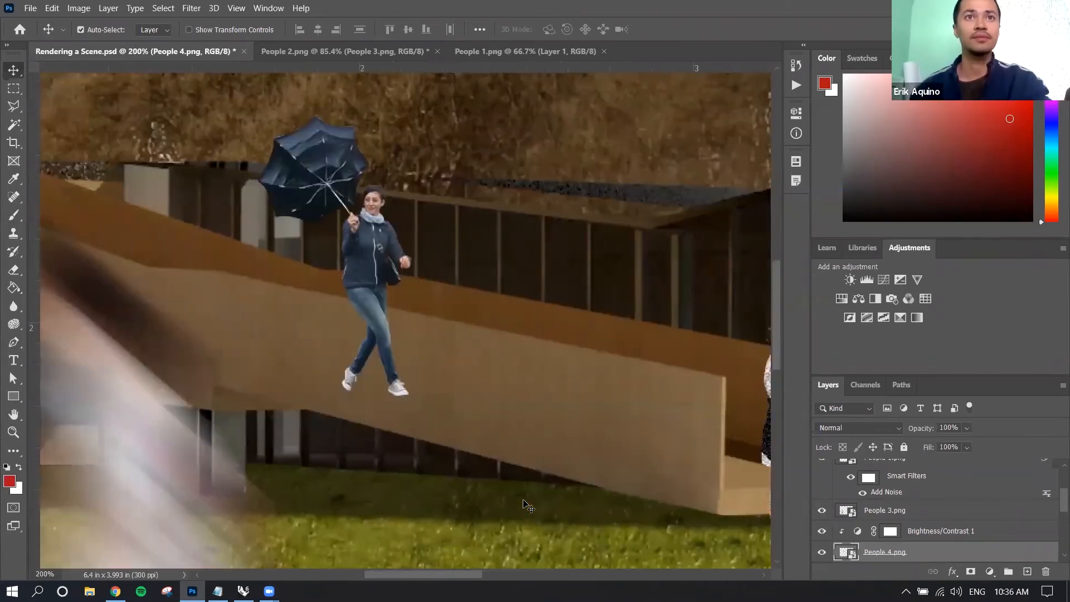
pyautogui.moveTo(378, 239); pyautogui.dragTo(533, 249)
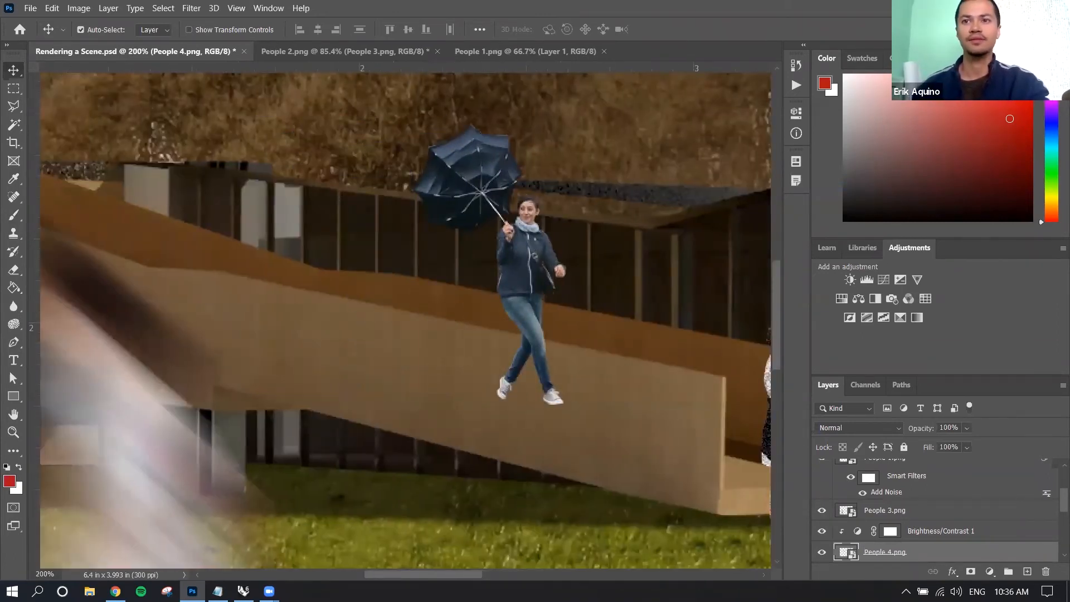
pyautogui.hotkey('ctrl', 't')
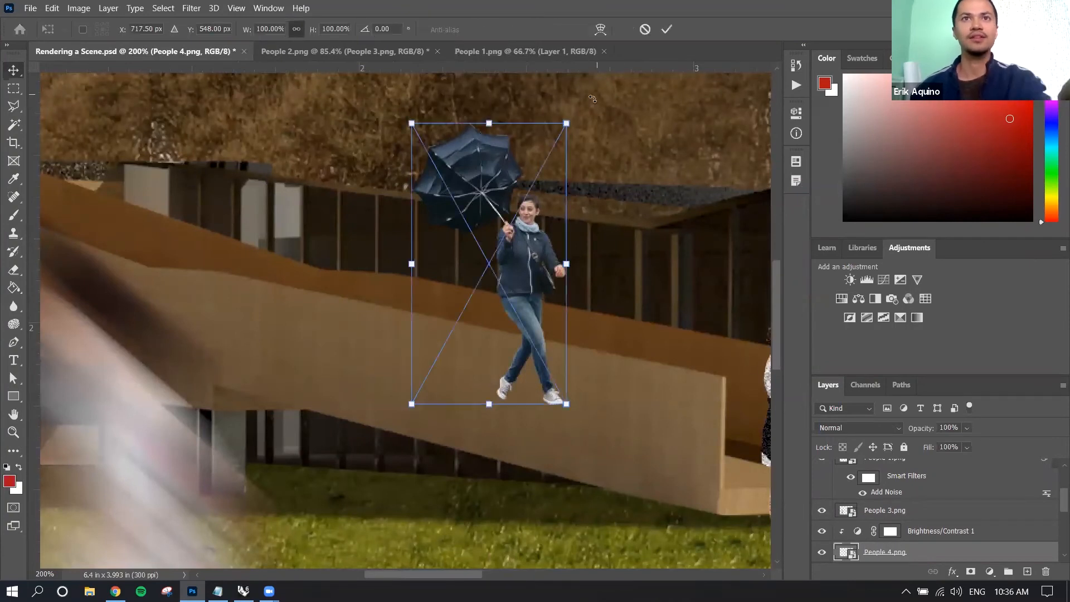
pyautogui.moveTo(567, 123); pyautogui.dragTo(452, 379)
pyautogui.press('Return')
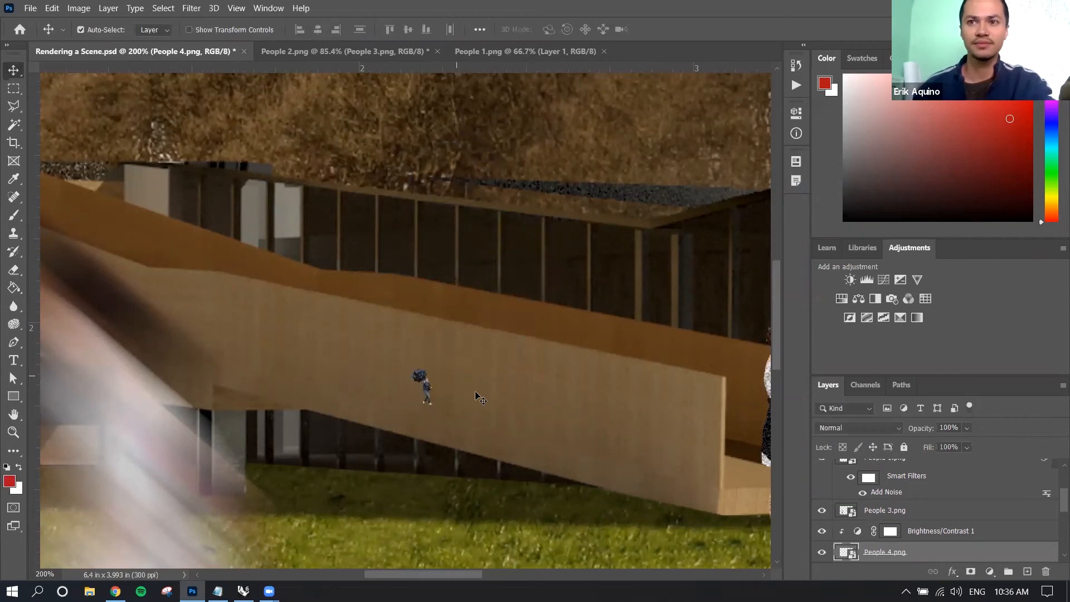
# Duplicate the People 4.png smart object within Rendering a Scene.psd, keeping the suggested layer name.
pyautogui.rightClick(923, 555)
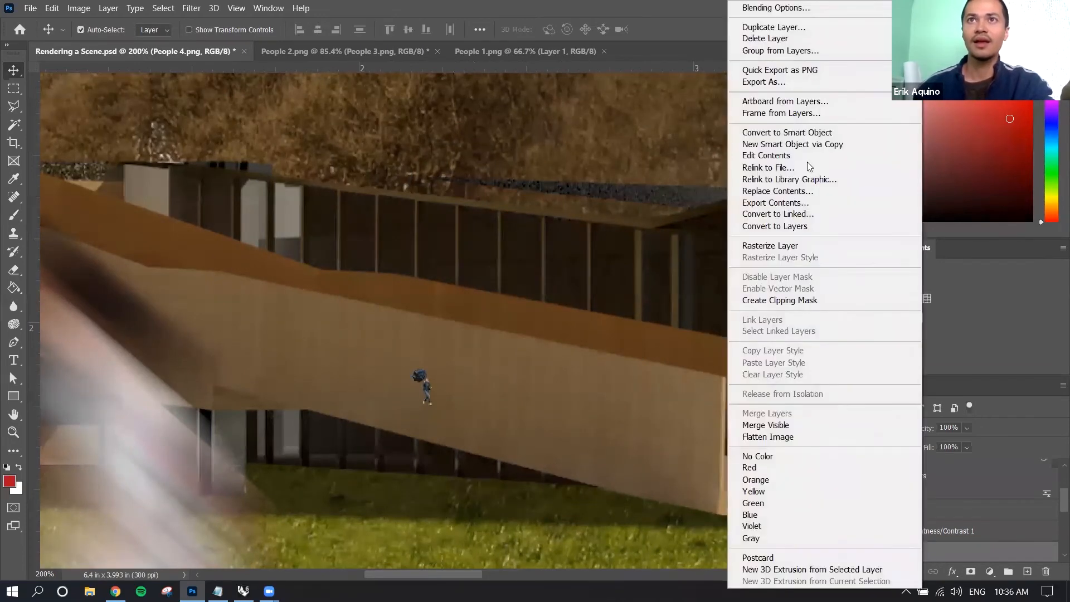
pyautogui.click(789, 27)
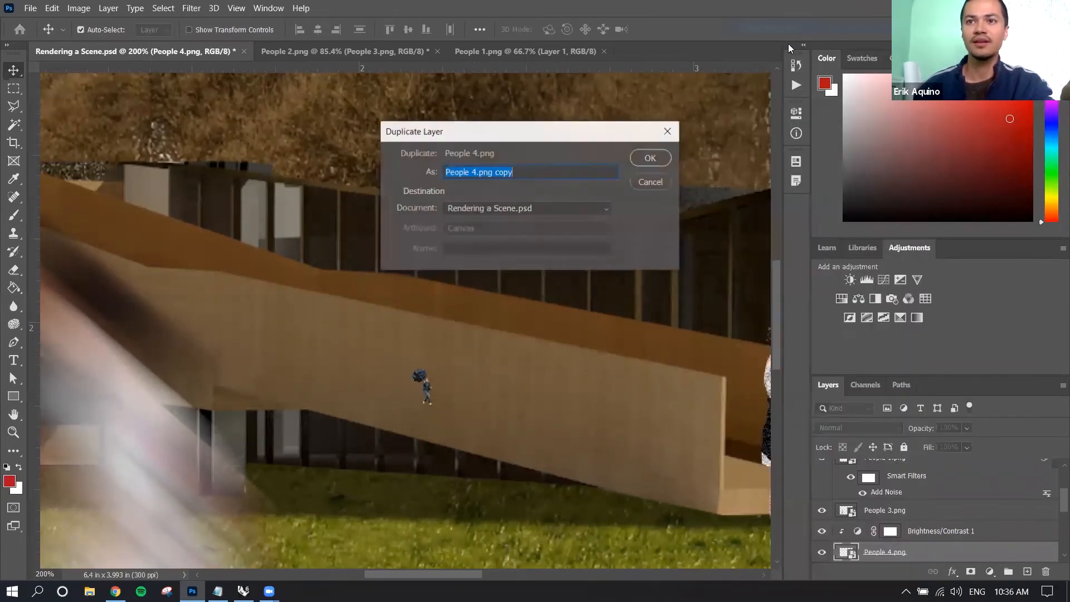
pyautogui.click(659, 162)
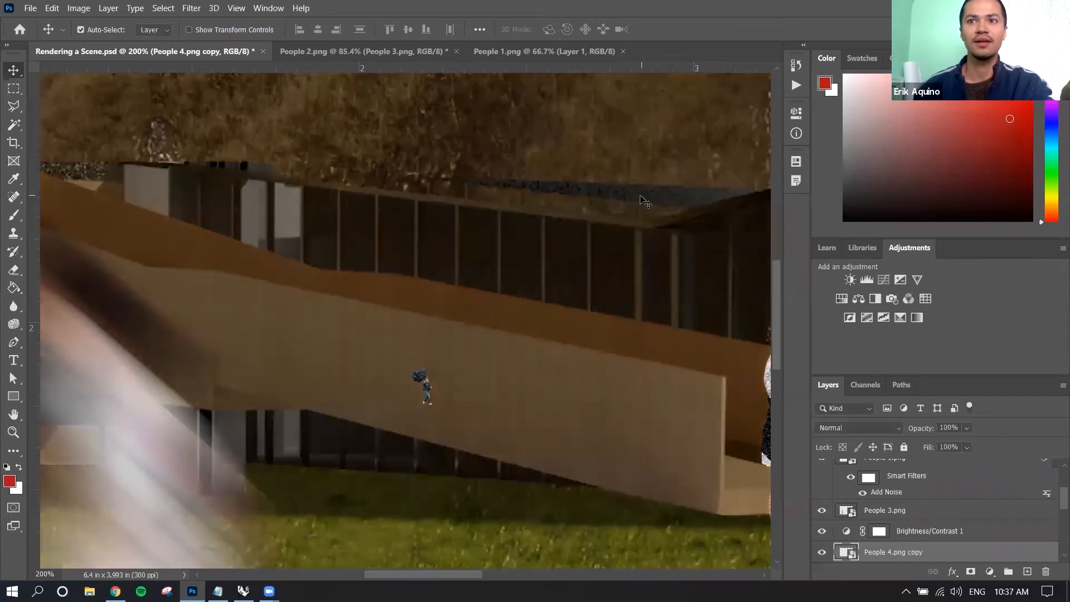
pyautogui.scroll(-1, 910, 488)
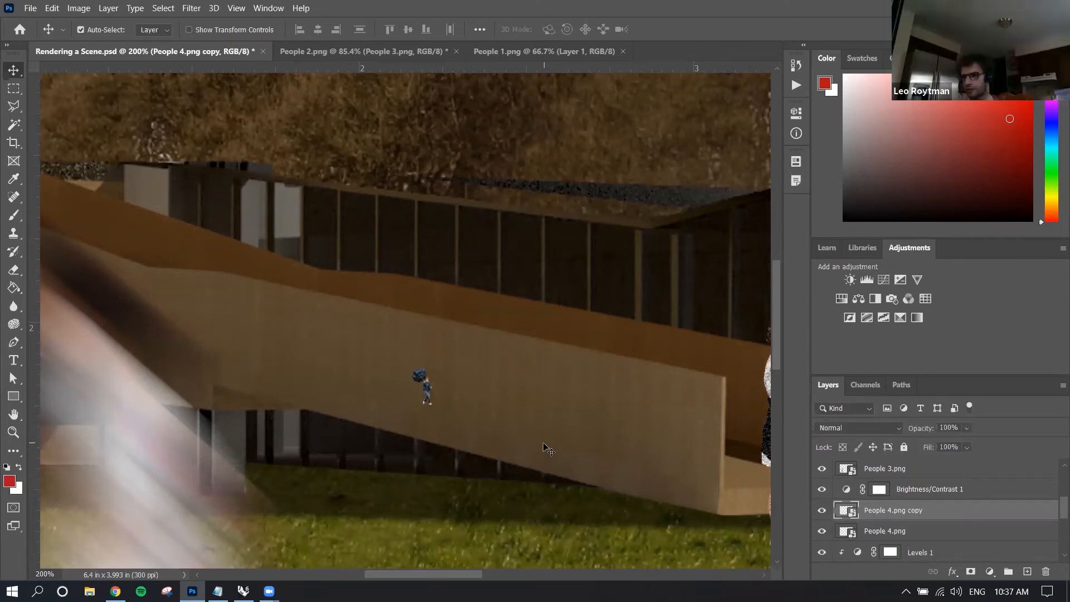
# Scale the duplicated People 4.png copy, the tiny woman with the umbrella, up proportionally to about 94%.
pyautogui.hotkey('ctrl', 't')
pyautogui.moveTo(433, 370); pyautogui.dragTo(567, 141)
pyautogui.press('Return')
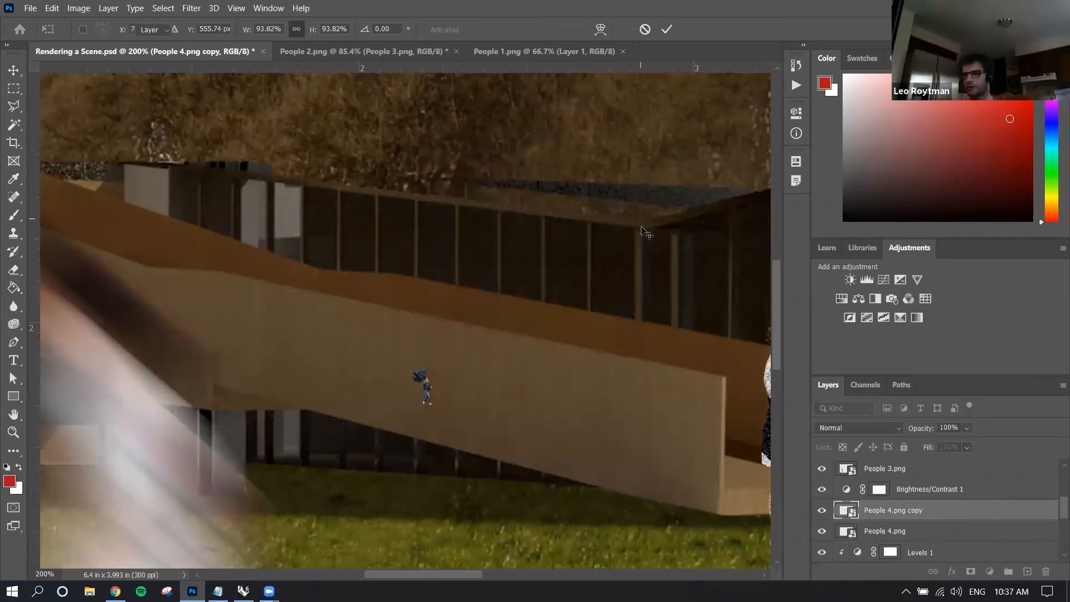
# Enlarge the original People 4.png figure to match the copy and place the two umbrella women side by side over the ramp.
pyautogui.press('v')
pyautogui.moveTo(407, 371); pyautogui.dragTo(455, 148)
pyautogui.hotkey('ctrl', 't')
pyautogui.press('Return')
pyautogui.moveTo(424, 258); pyautogui.dragTo(390, 256)
pyautogui.hotkey('ctrl', '+')
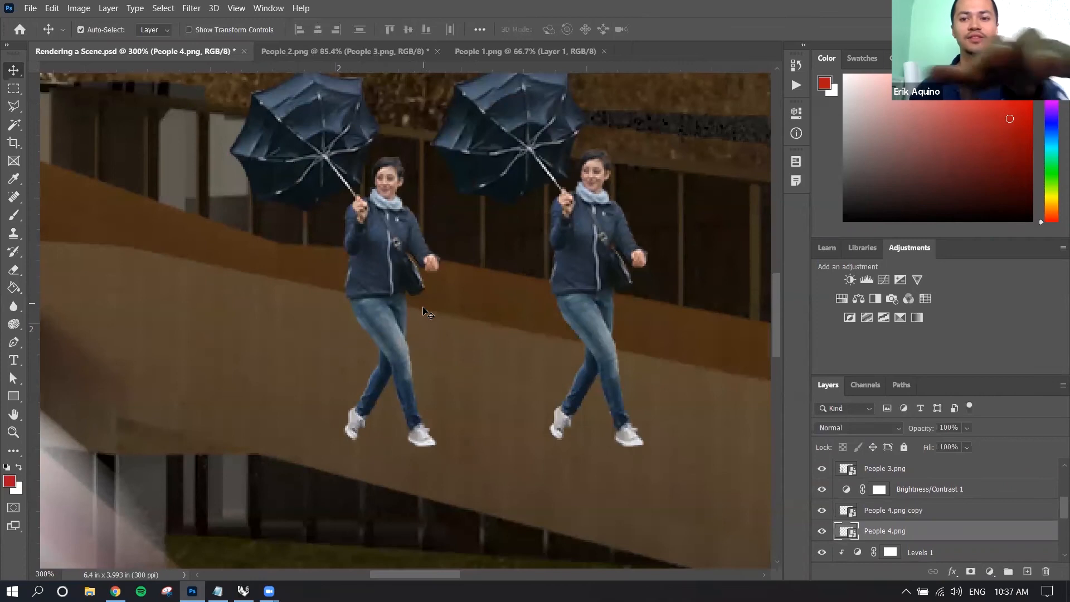
pyautogui.hotkey('ctrl', '-')
pyautogui.hotkey('ctrl', '0')
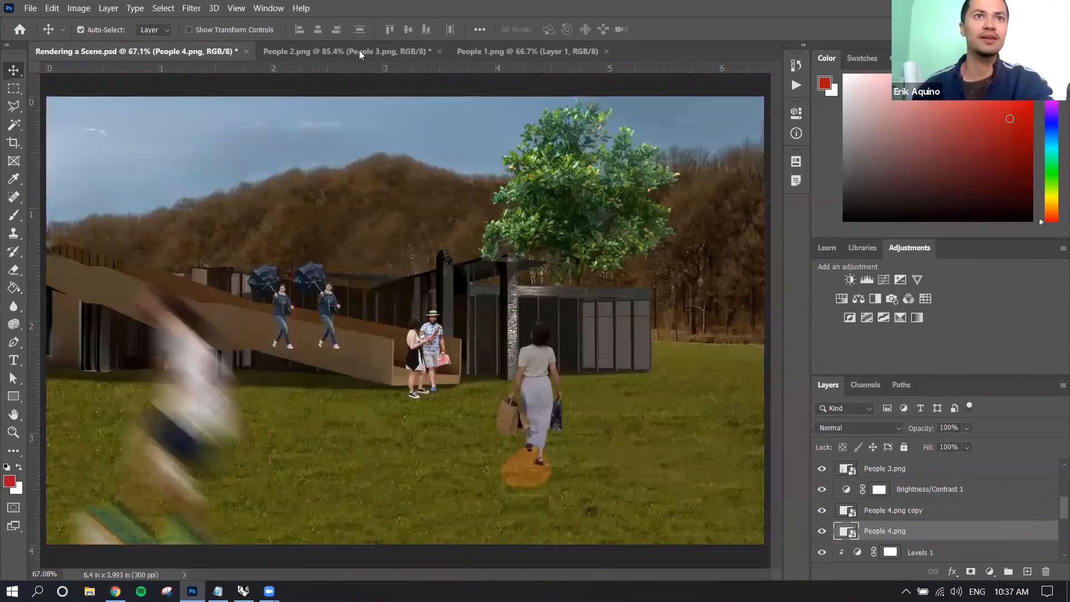
# In the People 2.png document, delete the Rasterized Layer couple and the blurred People 3.png layer.
pyautogui.click(359, 51)
pyautogui.rightClick(470, 244)
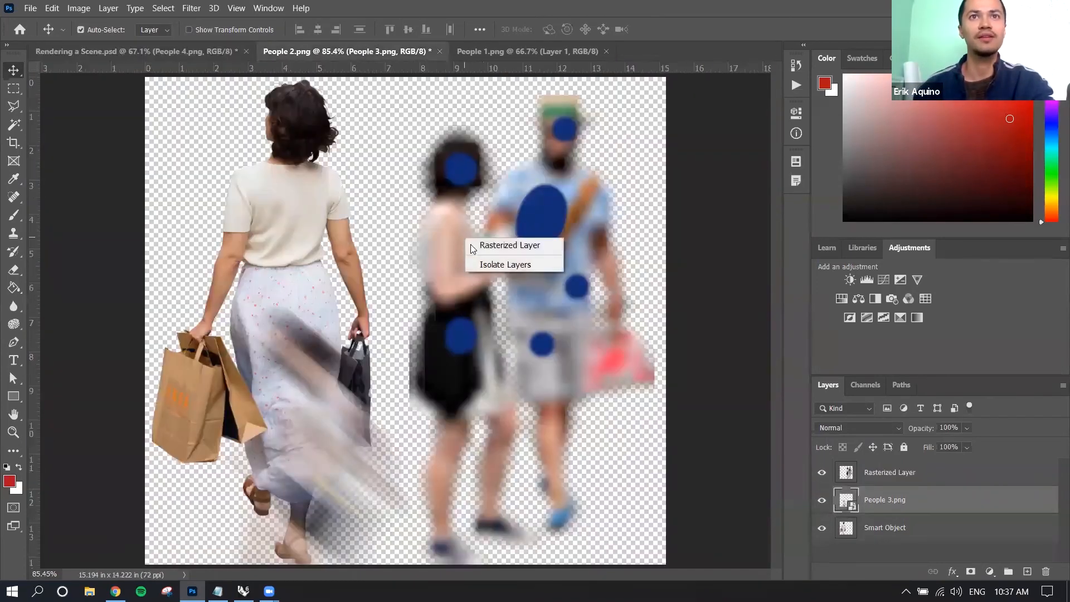
pyautogui.click(505, 245)
pyautogui.press('Delete')
pyautogui.rightClick(365, 463)
pyautogui.click(390, 469)
pyautogui.press('Delete')
# Shift the remaining woman with shopping bags to the canvas's left edge and convert her layer to a smart object.
pyautogui.moveTo(276, 216)
pyautogui.mouseDown()
pyautogui.moveTo(343, 218)
pyautogui.moveTo(285, 229)
pyautogui.mouseUp()
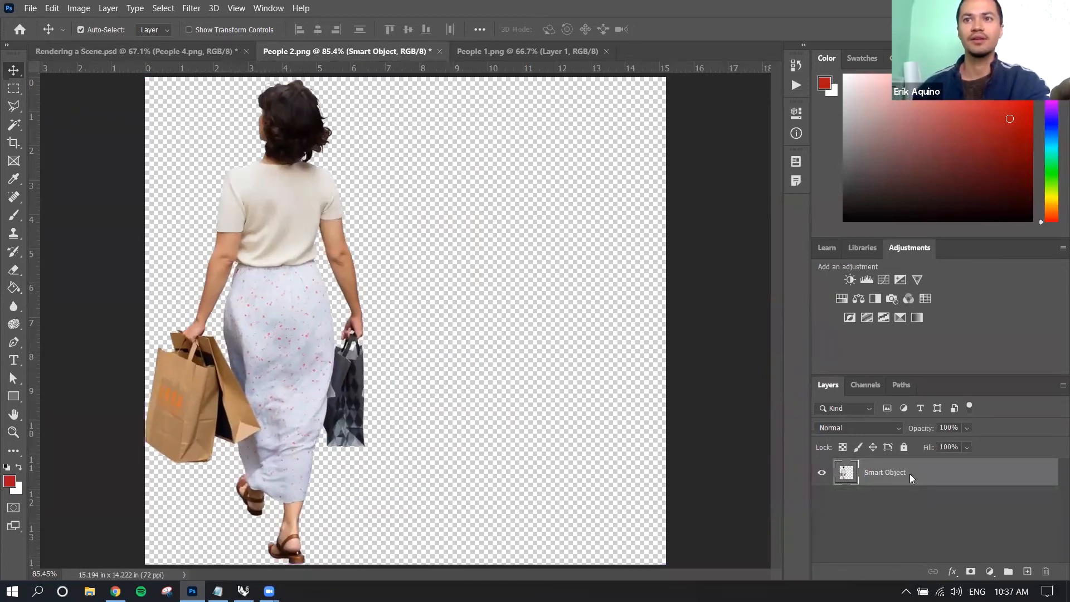
pyautogui.rightClick(909, 474)
pyautogui.click(810, 189)
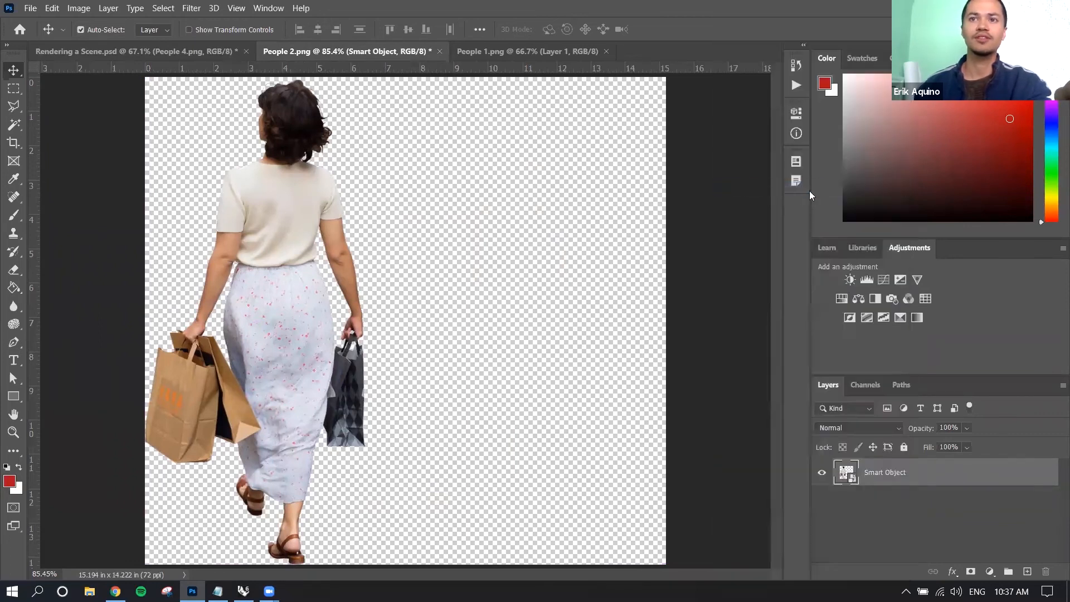
# Duplicate the Smart Object layer within People 2.png, try moving the copy beside the original, and undo the move.
pyautogui.rightClick(908, 482)
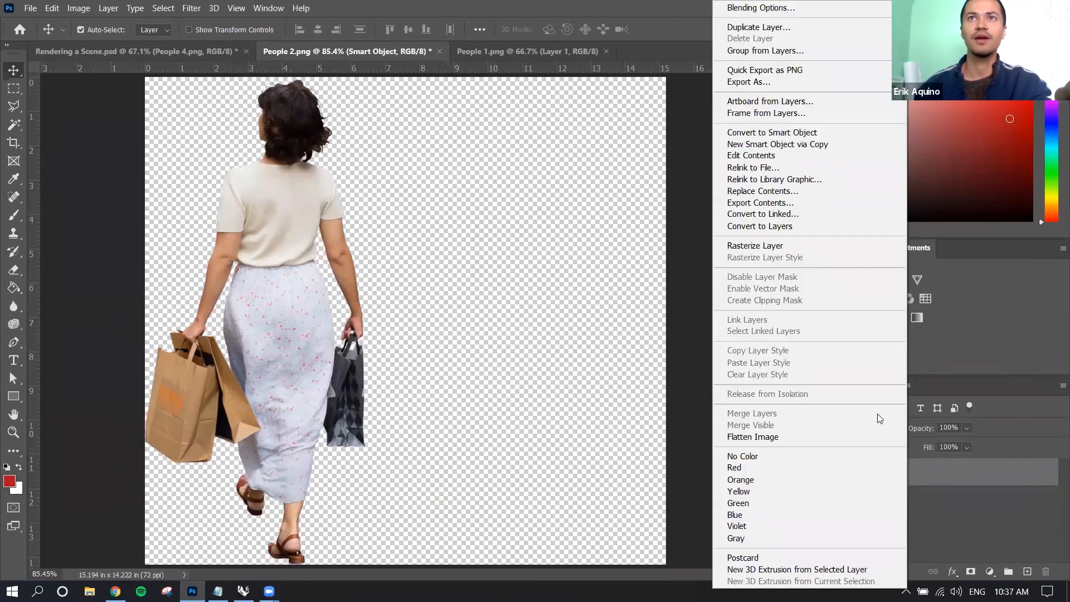
pyautogui.click(802, 27)
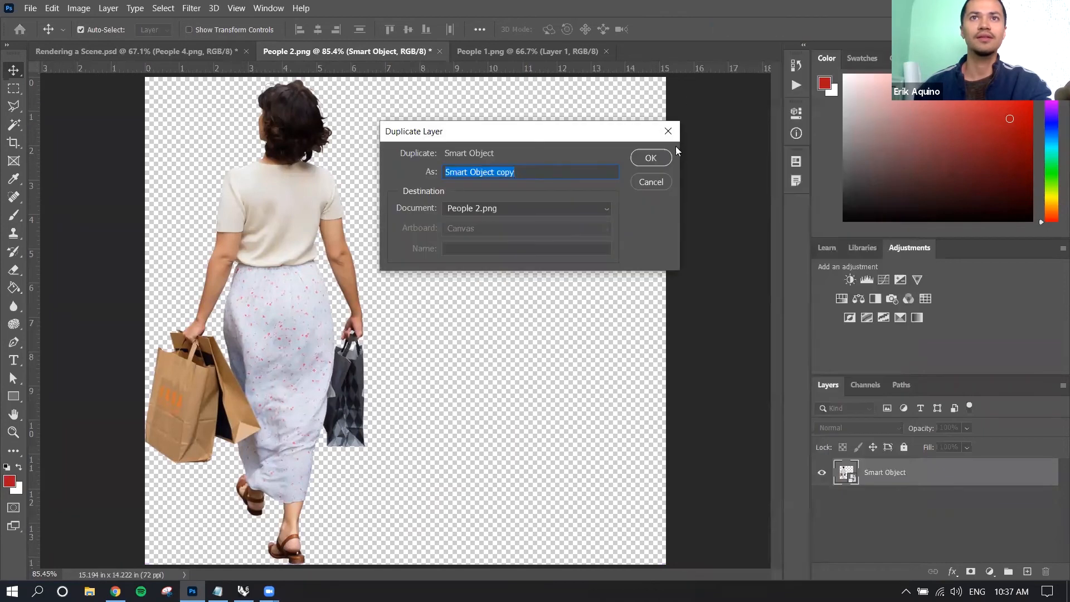
pyautogui.click(650, 159)
pyautogui.moveTo(344, 220); pyautogui.dragTo(532, 234)
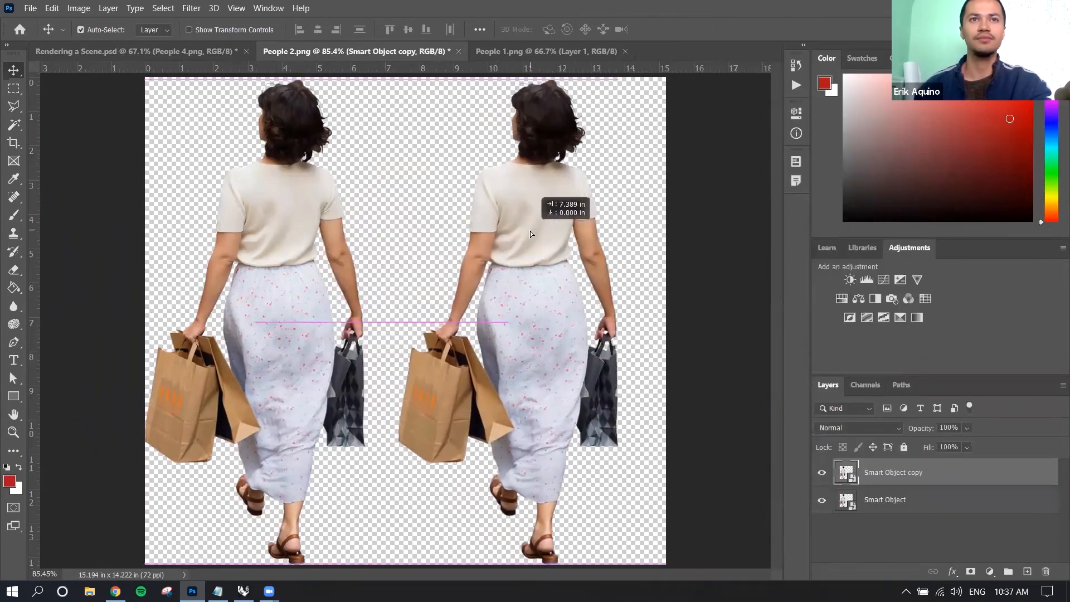
pyautogui.moveTo(530, 231); pyautogui.dragTo(530, 231)
pyautogui.hotkey('ctrl', 'z')
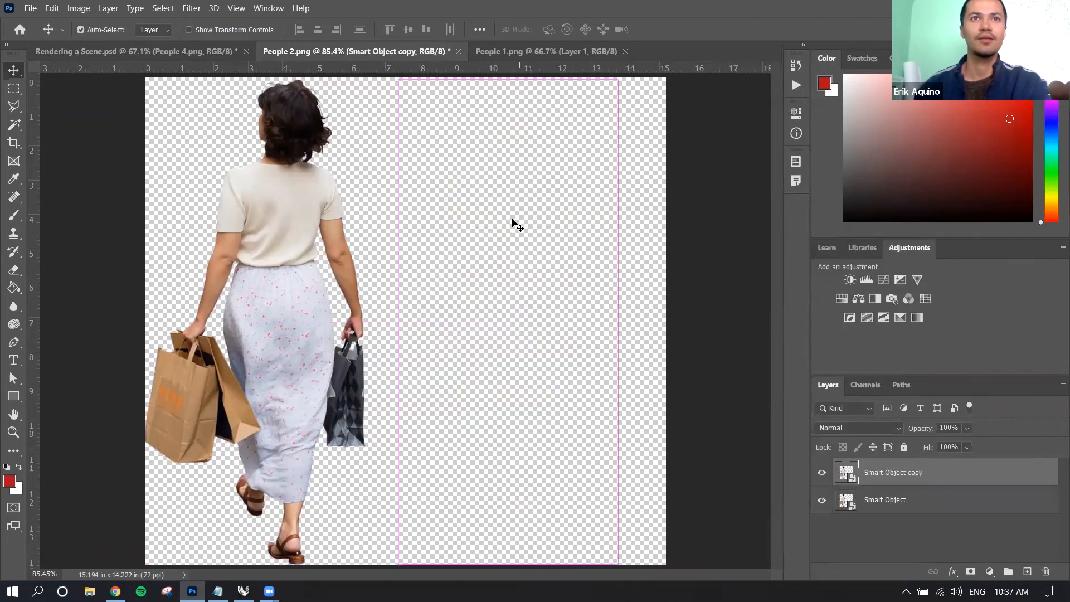
# Try scaling the Smart Object copy down to about 60%, cancel the transform and delete the copy.
pyautogui.hotkey('ctrl', 't')
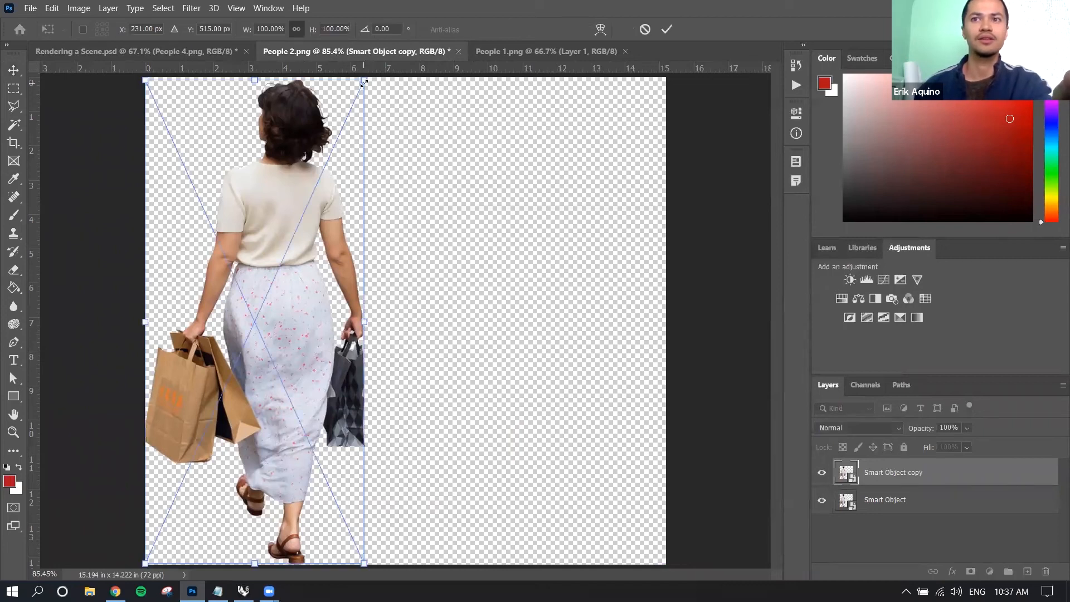
pyautogui.moveTo(364, 83); pyautogui.dragTo(296, 285)
pyautogui.press('Escape')
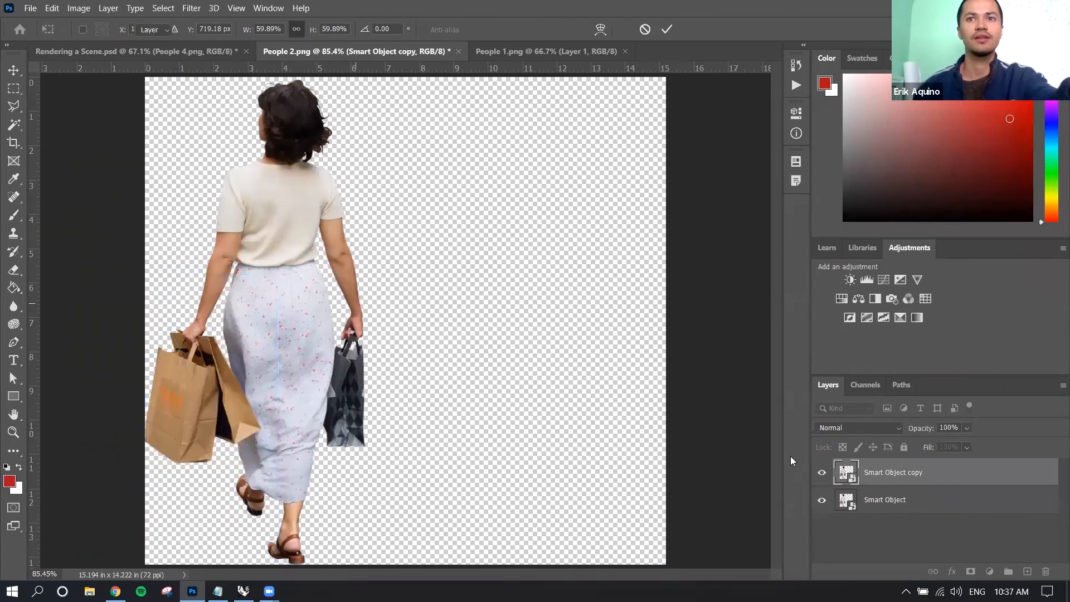
pyautogui.press('Delete')
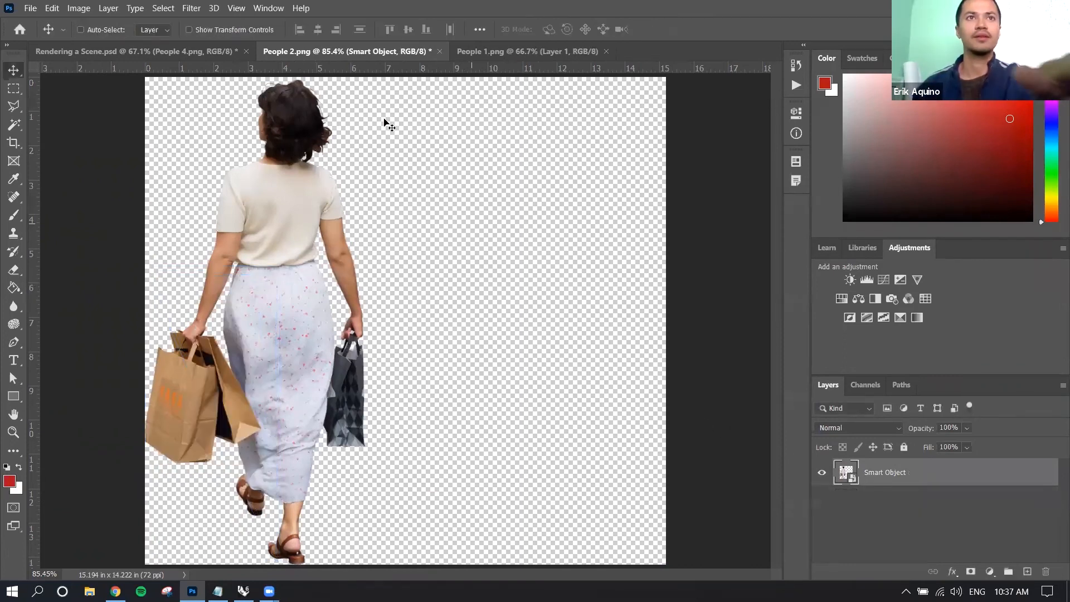
# Scale the Smart Object woman down proportionally to about 5% in the canvas's lower-left corner.
pyautogui.hotkey('ctrl', 't')
pyautogui.moveTo(365, 77); pyautogui.dragTo(180, 557)
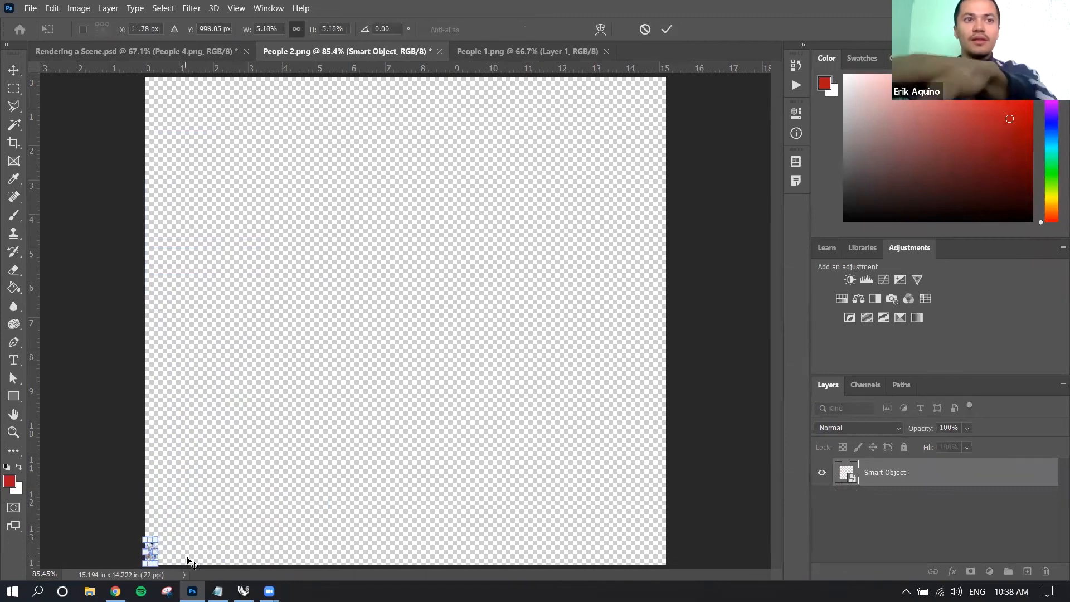
pyautogui.press('Return')
# Duplicate the tiny Smart Object within People 2.png under the suggested name and move the copy right along the canvas's lower edge.
pyautogui.rightClick(906, 476)
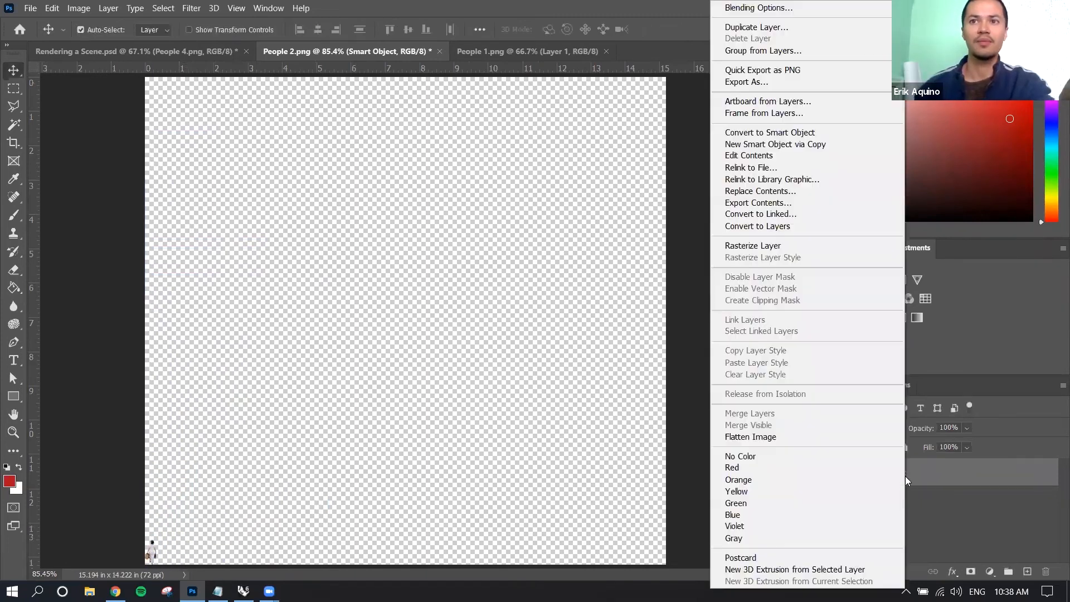
pyautogui.click(783, 32)
pyautogui.click(650, 157)
pyautogui.moveTo(207, 545); pyautogui.dragTo(488, 545)
pyautogui.moveTo(300, 542); pyautogui.dragTo(300, 542)
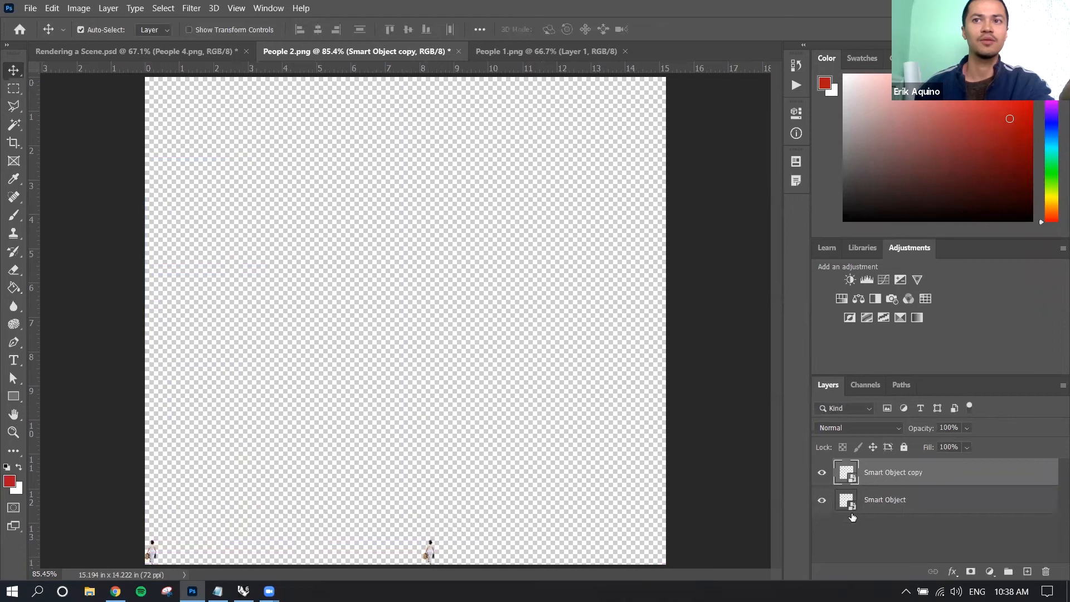
# Scale the original Smart Object layer proportionally back up to the full canvas height.
pyautogui.click(903, 502)
pyautogui.hotkey('ctrl', 't')
pyautogui.moveTo(158, 539); pyautogui.dragTo(469, 126)
pyautogui.press('Return')
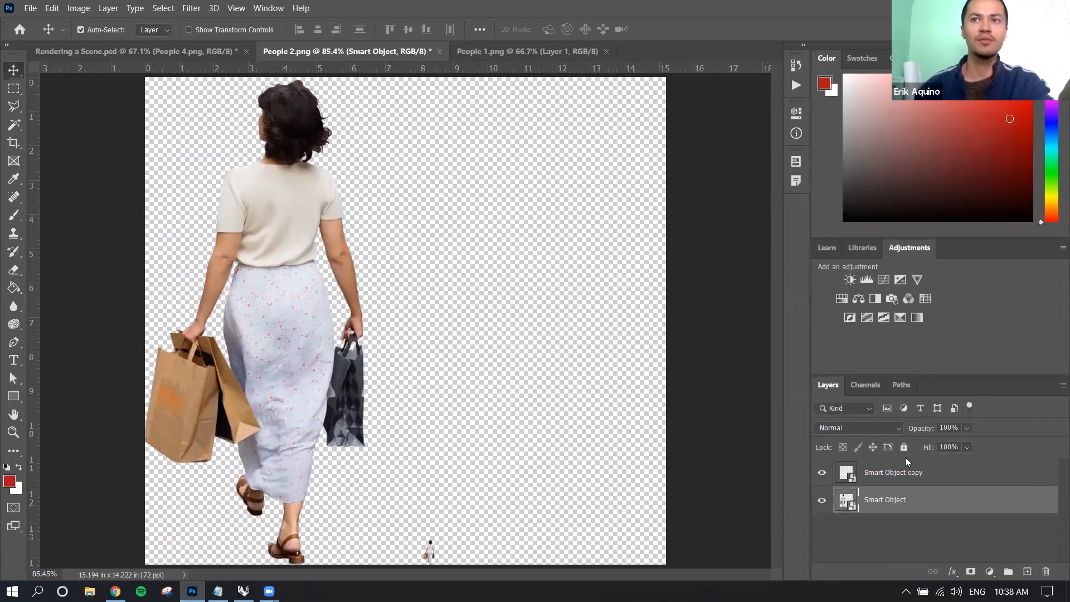
# Scale the Smart Object copy up proportionally to the same full-height size beside the original and reselect the original layer.
pyautogui.click(429, 551)
pyautogui.hotkey('ctrl', 't')
pyautogui.moveTo(437, 538); pyautogui.dragTo(708, 105)
pyautogui.press('Return')
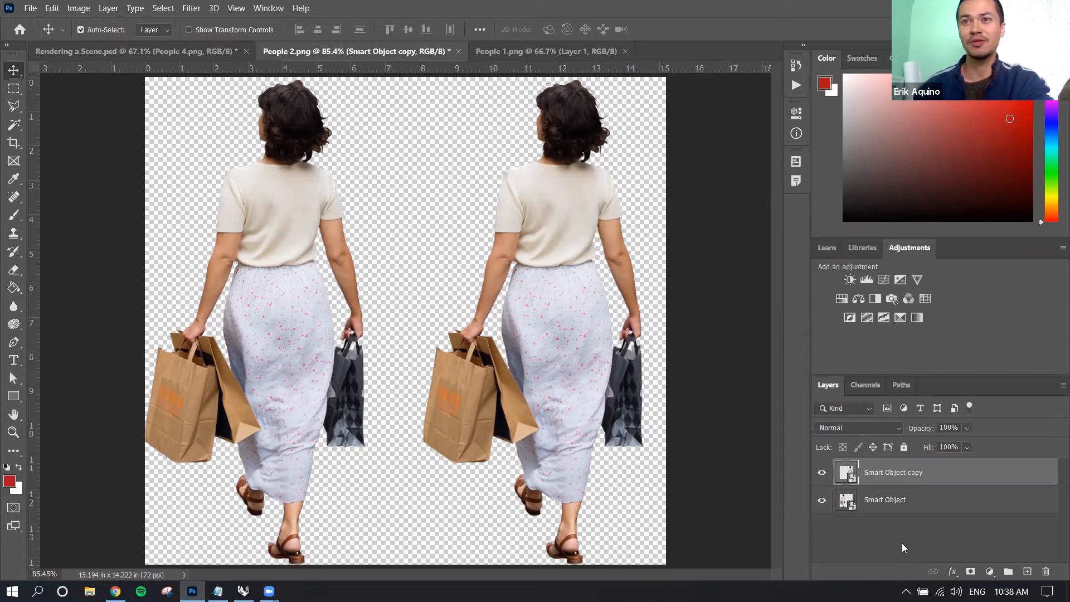
pyautogui.click(899, 504)
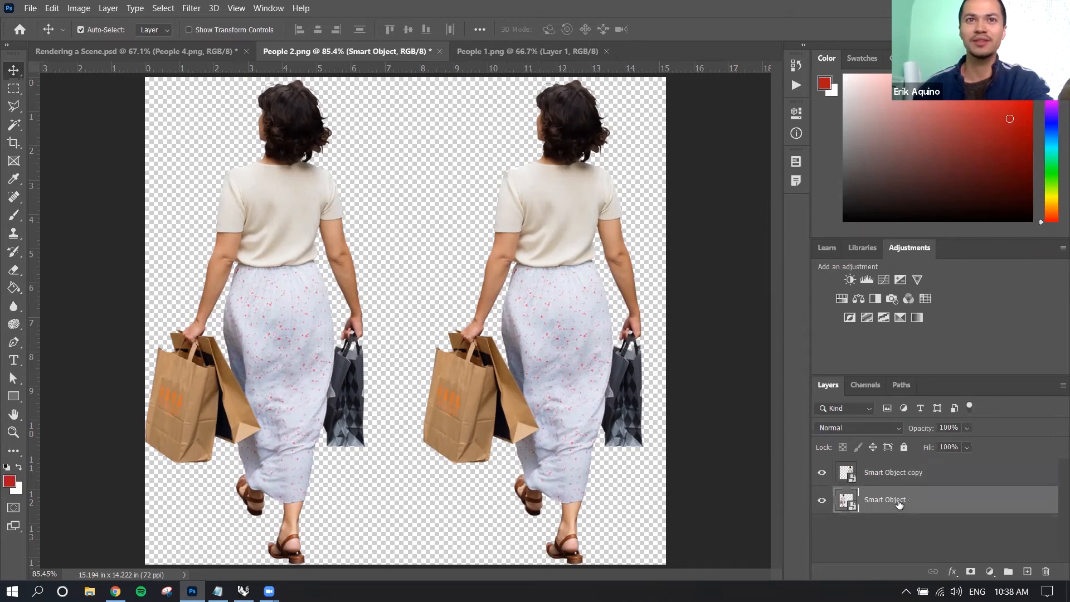
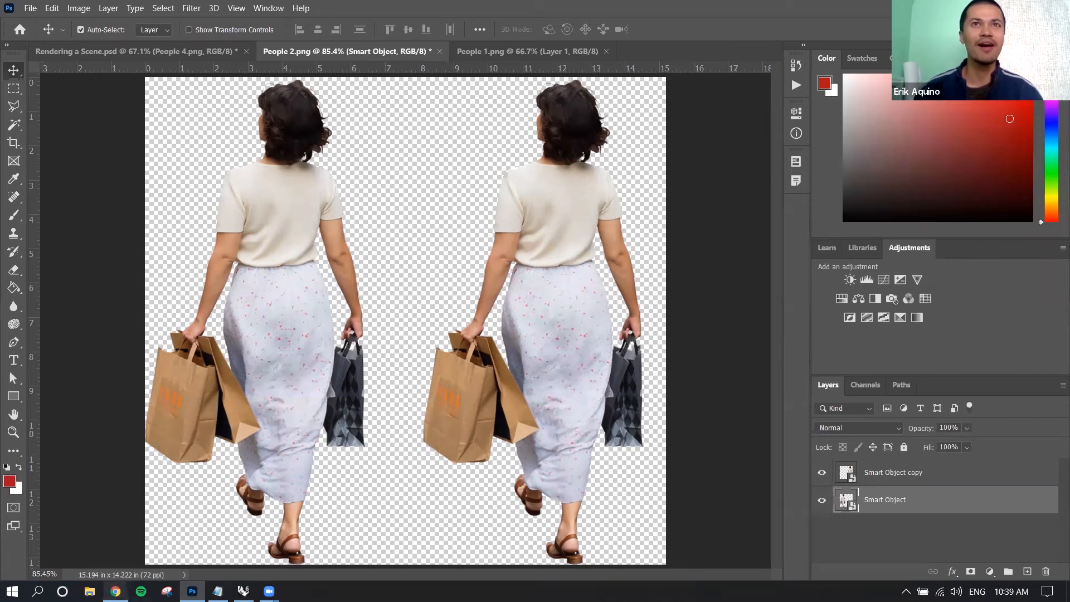
# Switch to Chrome and search Google for "random colour scheme generator".
pyautogui.click(115, 591)
pyautogui.click(687, 11)
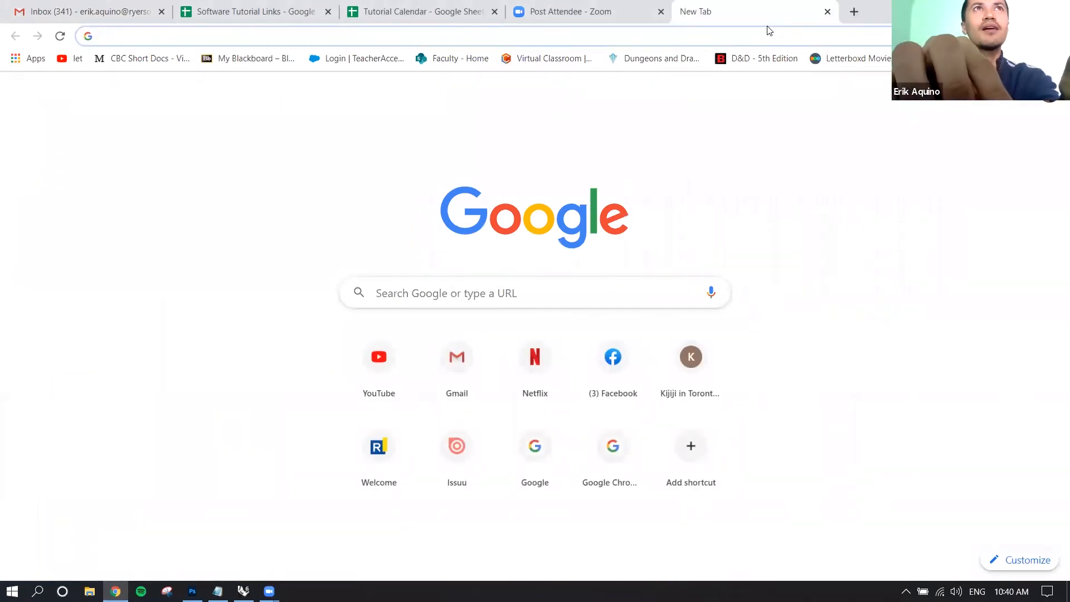
pyautogui.write('random colour ')
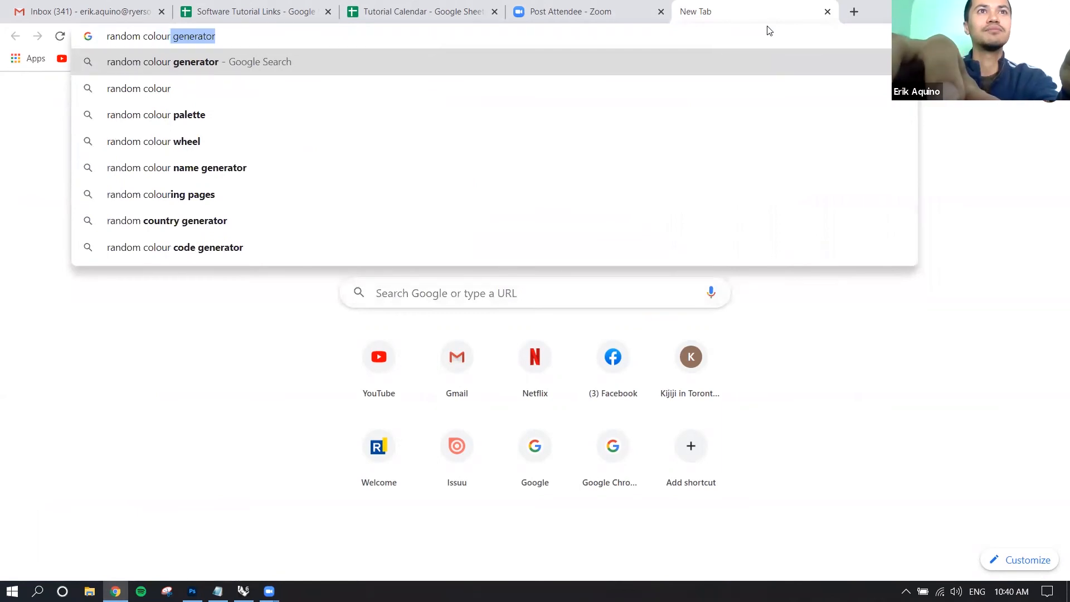
pyautogui.write('scheme')
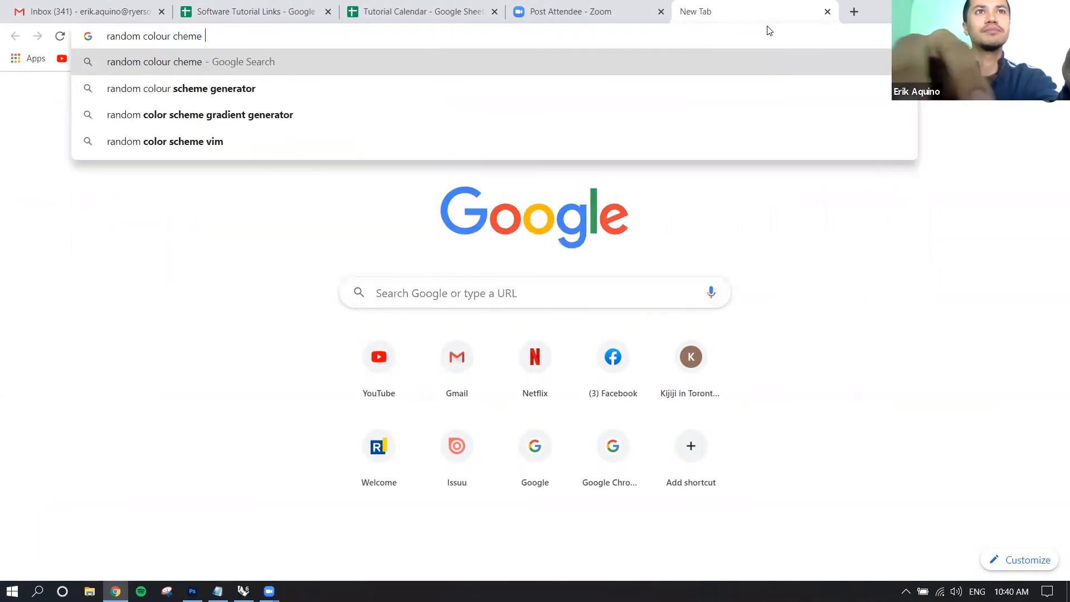
pyautogui.press('Down')
pyautogui.press('Return')
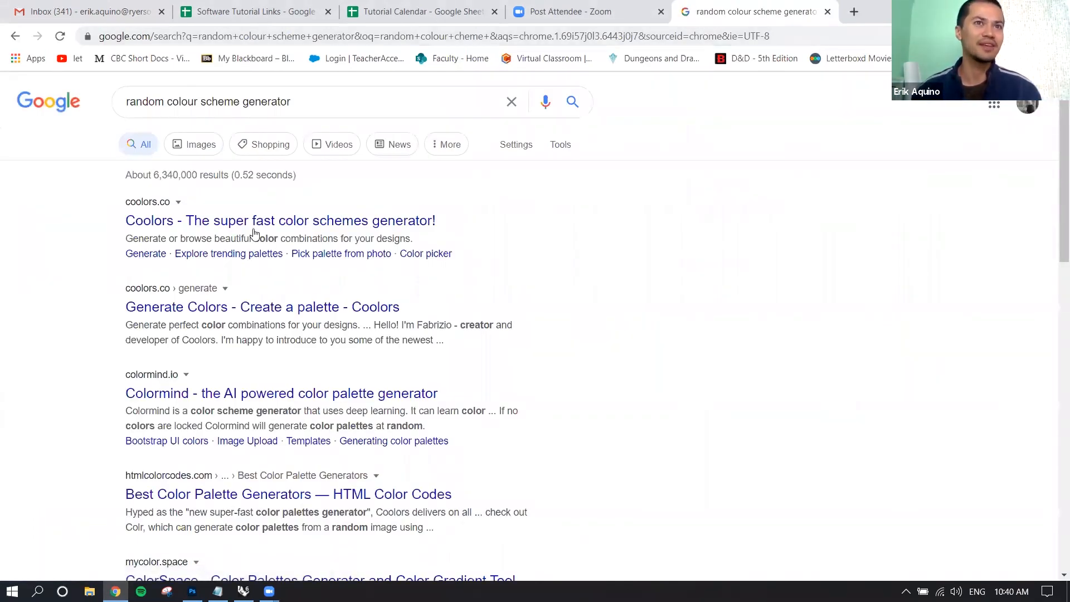
# Open the Coolors site from the results, start its palette generator and dismiss the welcome message and the Shutterstock ad.
pyautogui.click(251, 223)
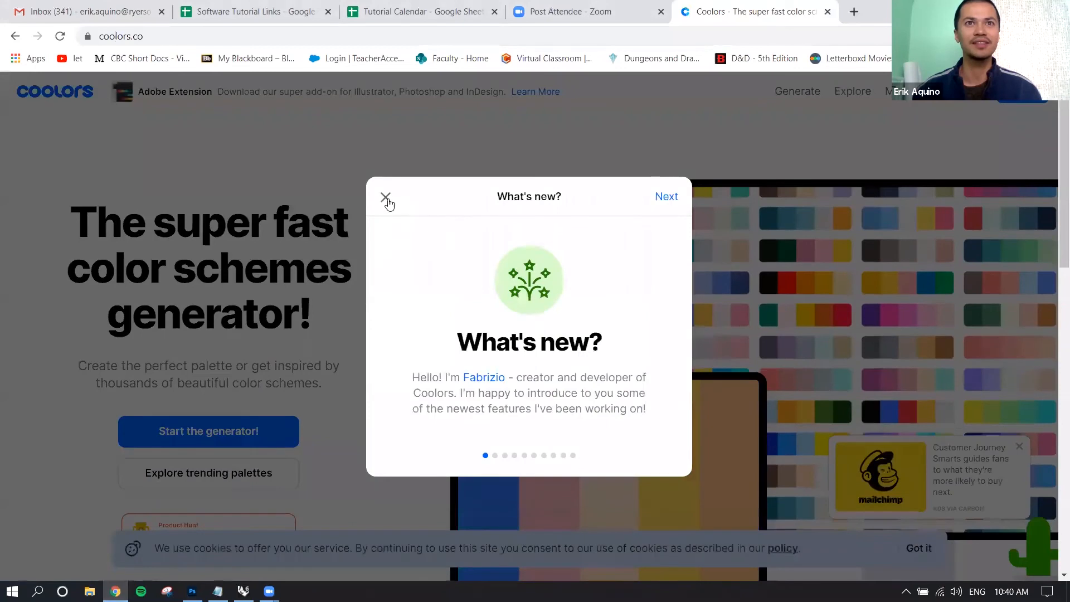
pyautogui.click(386, 199)
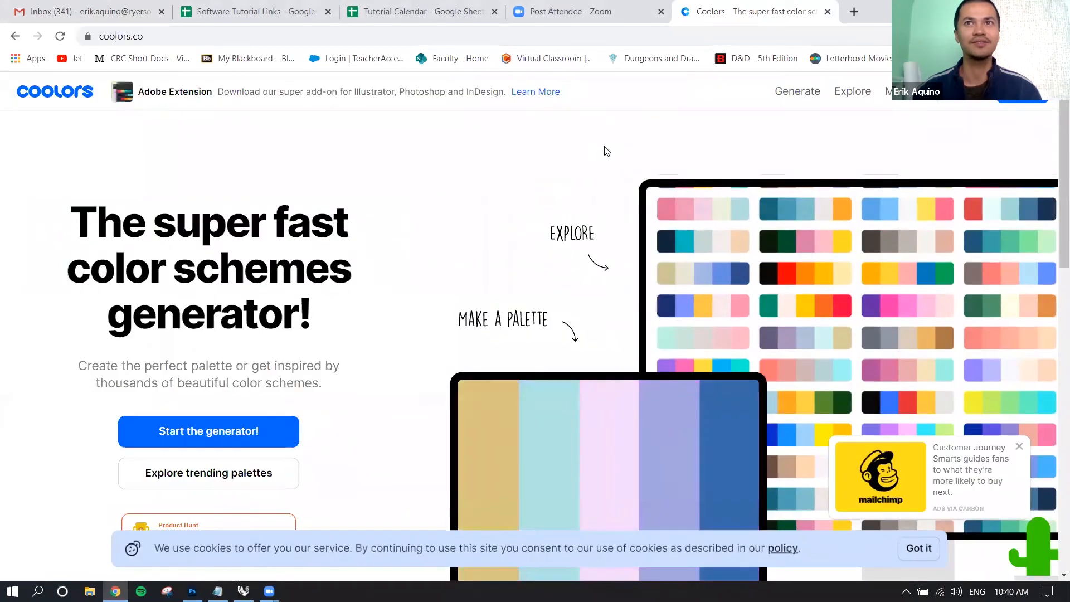
pyautogui.click(215, 429)
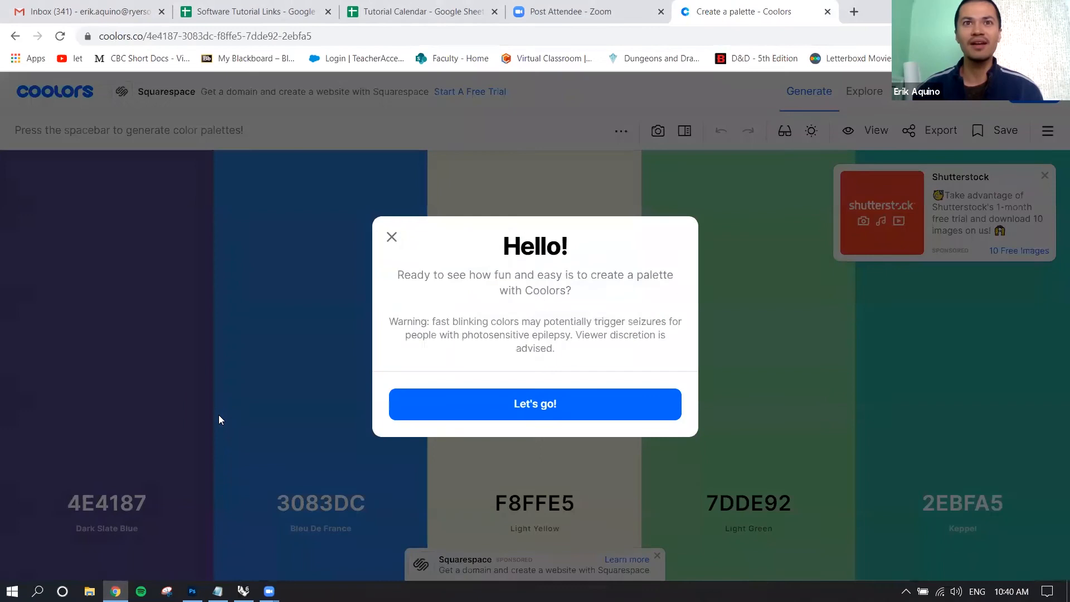
pyautogui.click(398, 237)
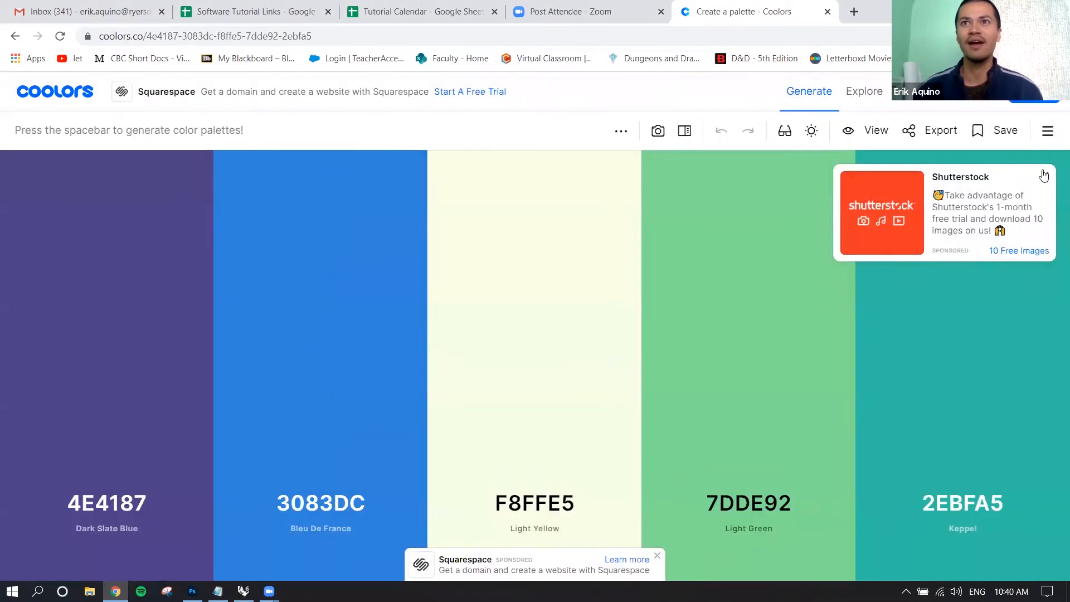
pyautogui.click(1044, 176)
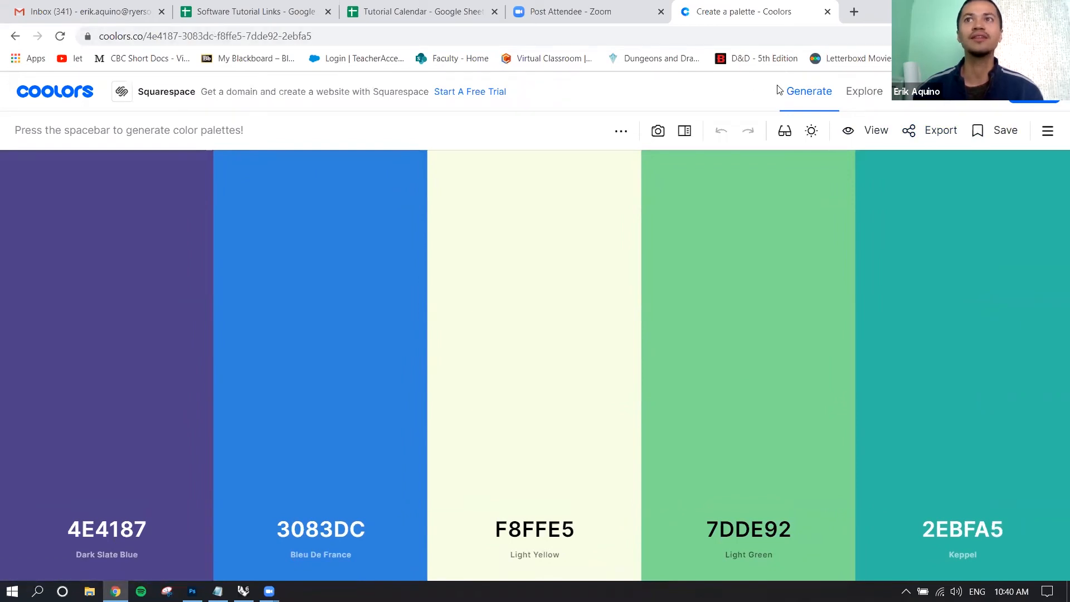
# Return to the Google results and open the Colormind AI colour palette generator.
pyautogui.click(15, 36)
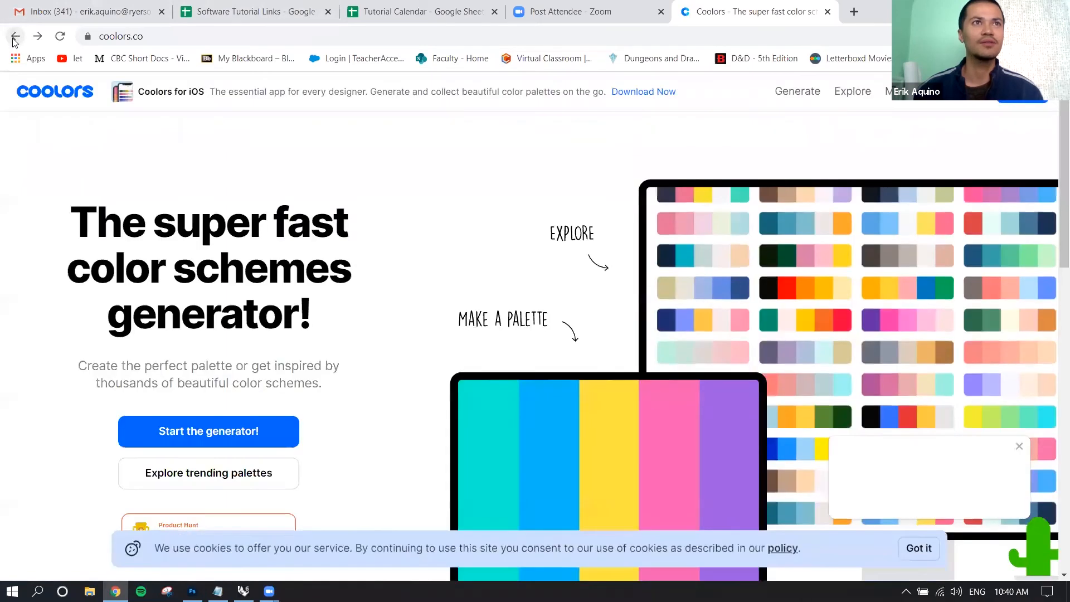
pyautogui.click(14, 38)
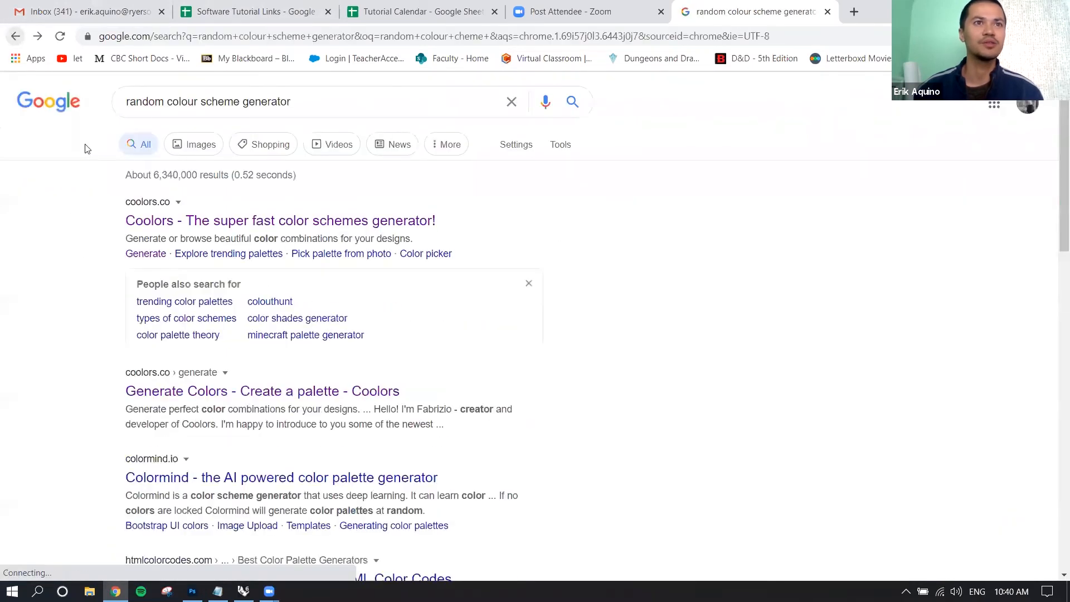
pyautogui.click(188, 478)
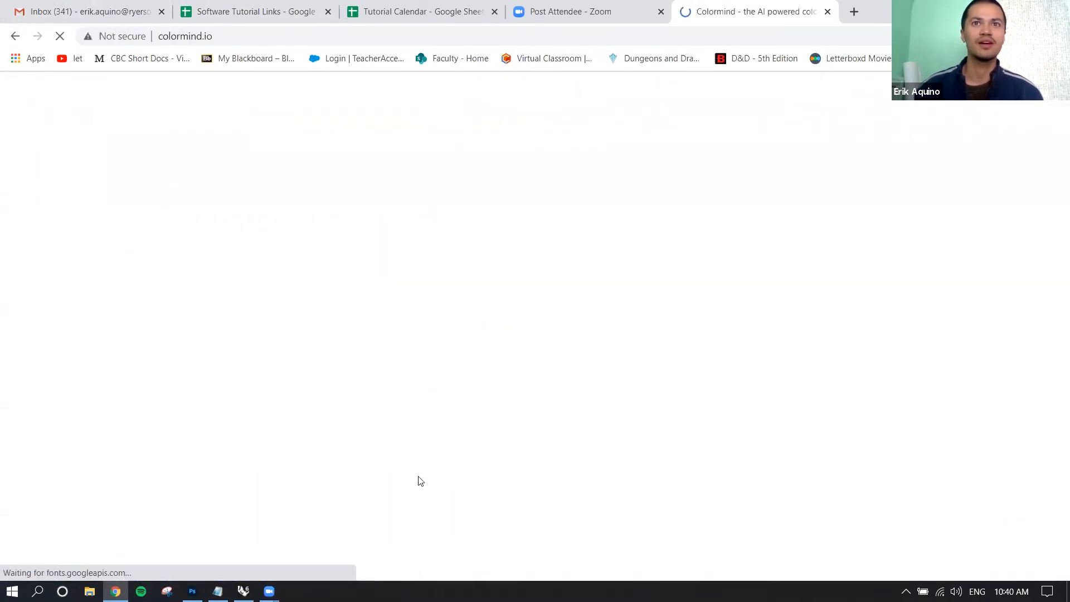
# Generate a series of new random colour palettes in Colormind to compare colour schemes.
pyautogui.click(177, 398)
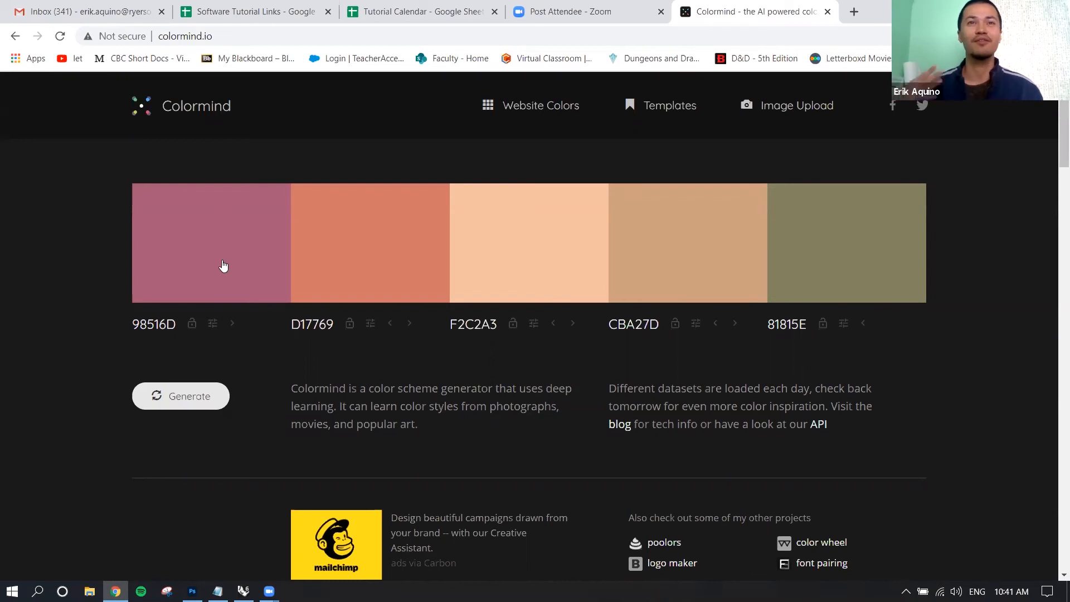
pyautogui.click(206, 401)
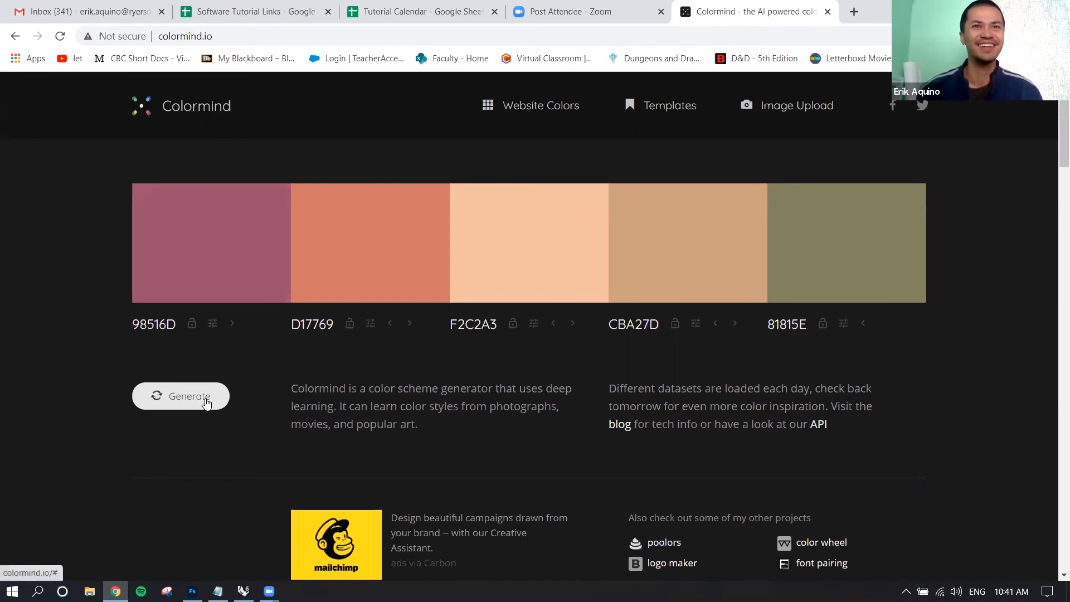
pyautogui.click(205, 402)
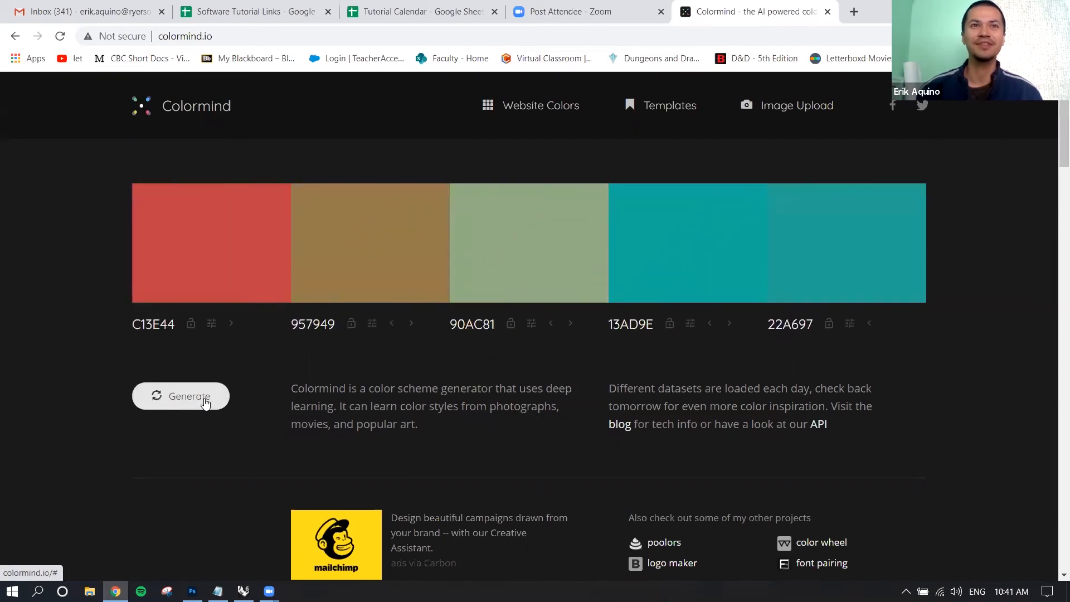
pyautogui.click(205, 402)
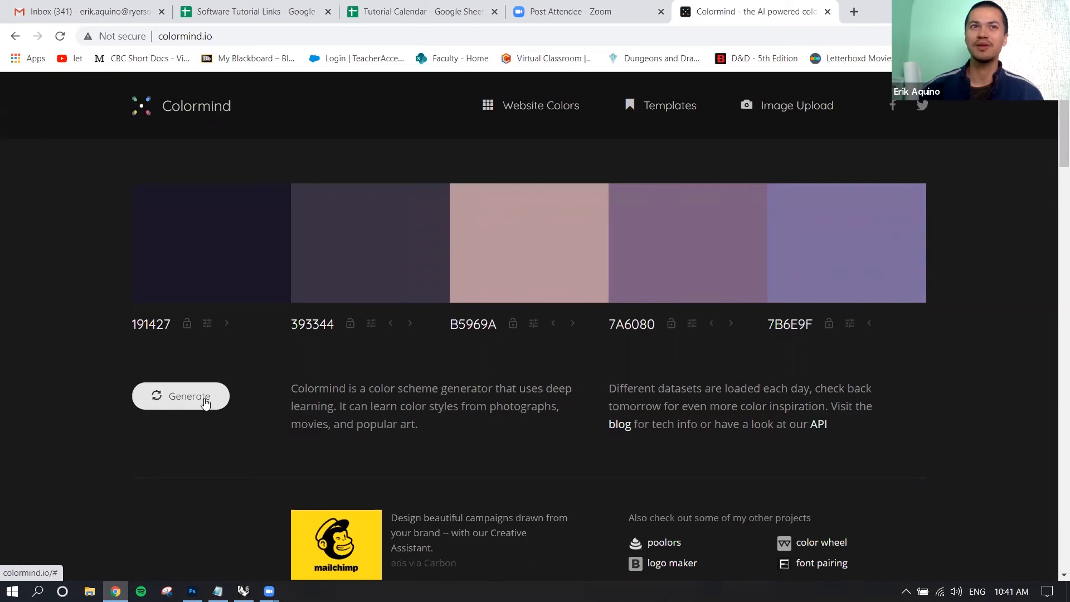
pyautogui.click(206, 401)
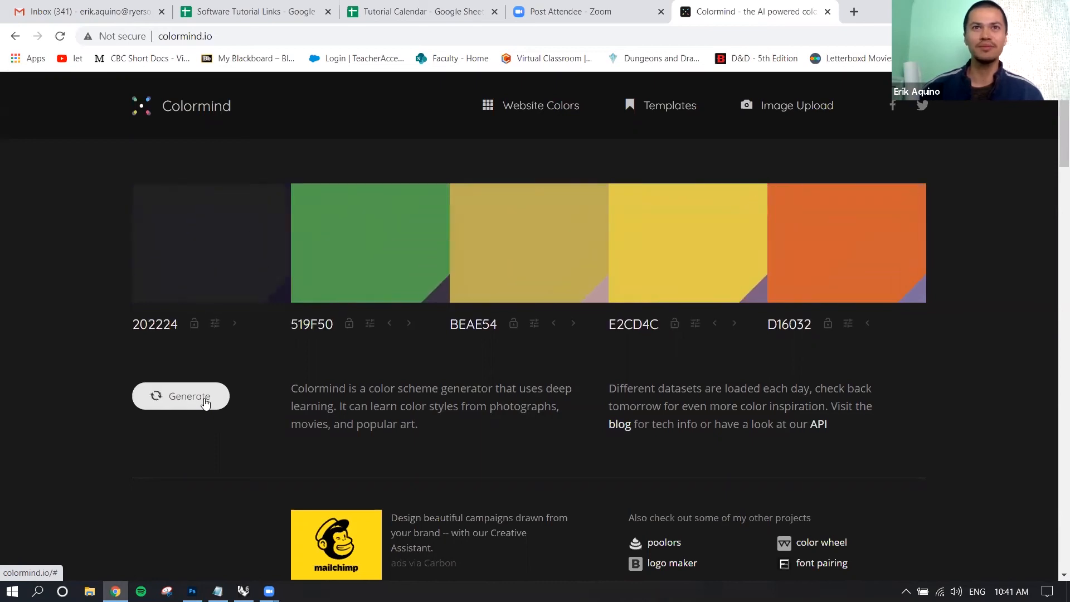
pyautogui.click(206, 402)
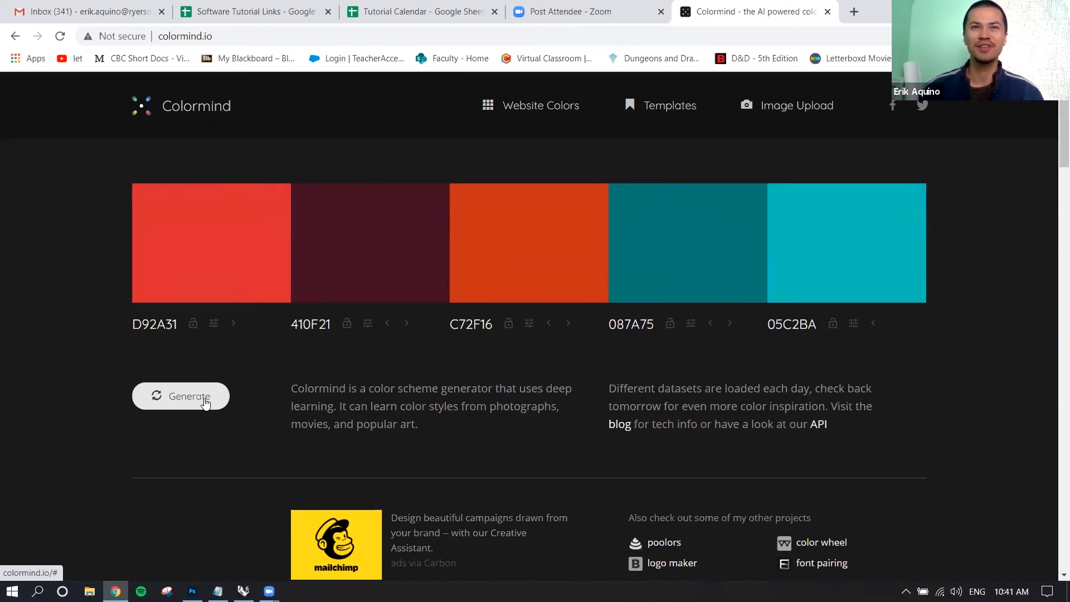
pyautogui.click(205, 402)
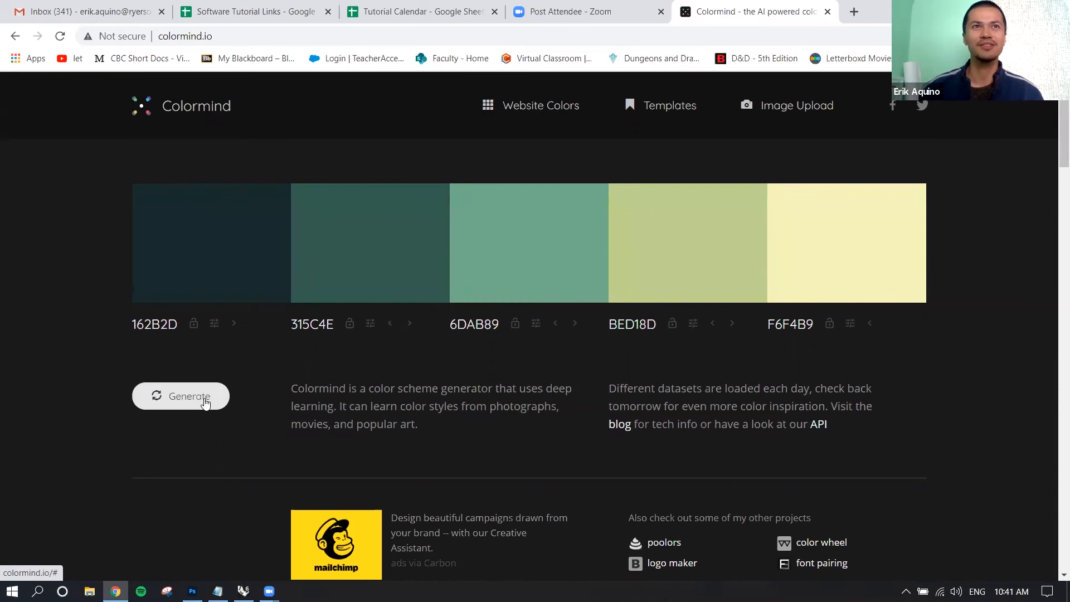
pyautogui.click(205, 403)
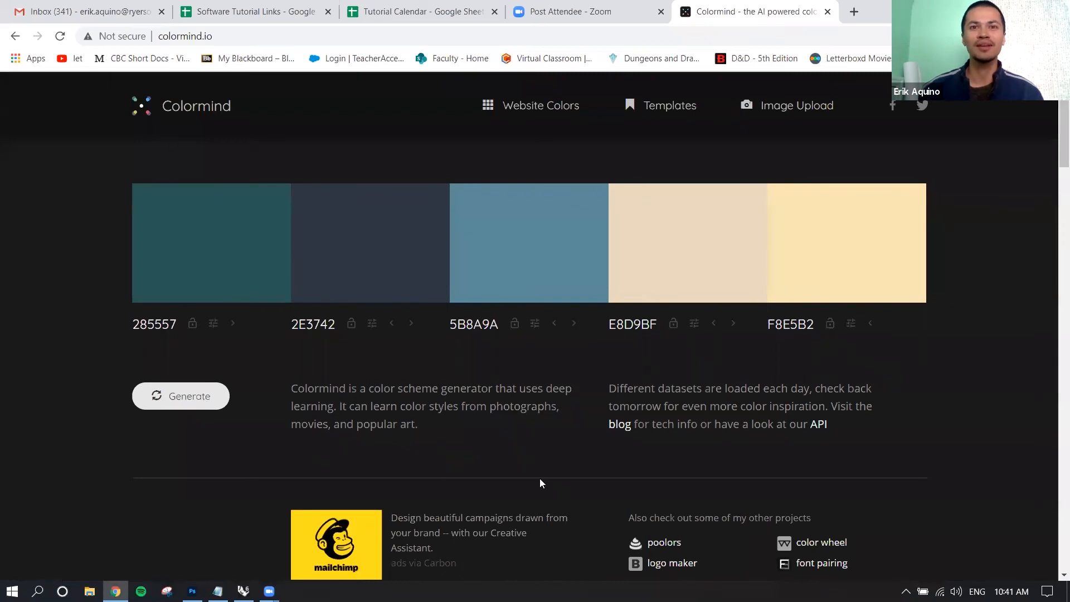
# Switch back to Photoshop, bring up Rendering a Scene.psd and look through its layer stack down to Background Image.jpg.
pyautogui.click(192, 591)
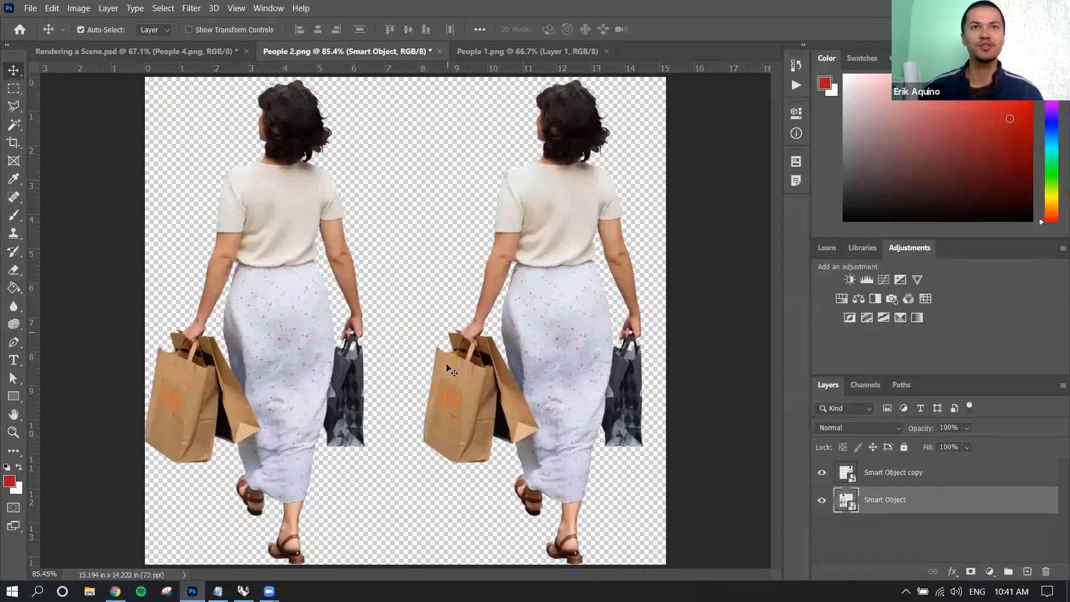
pyautogui.moveTo(116, 591)
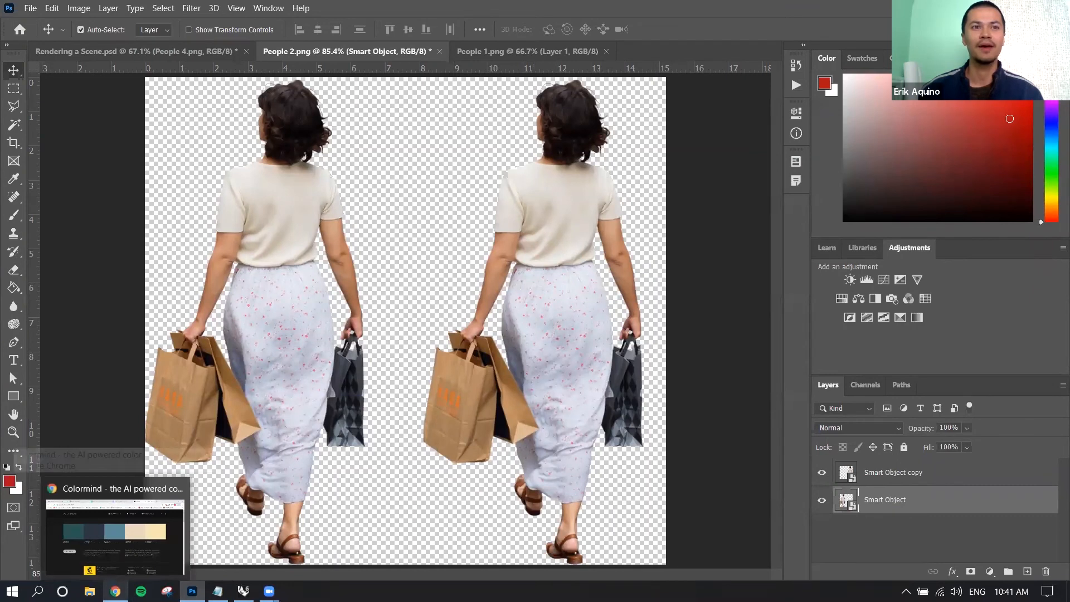
pyautogui.moveTo(193, 591)
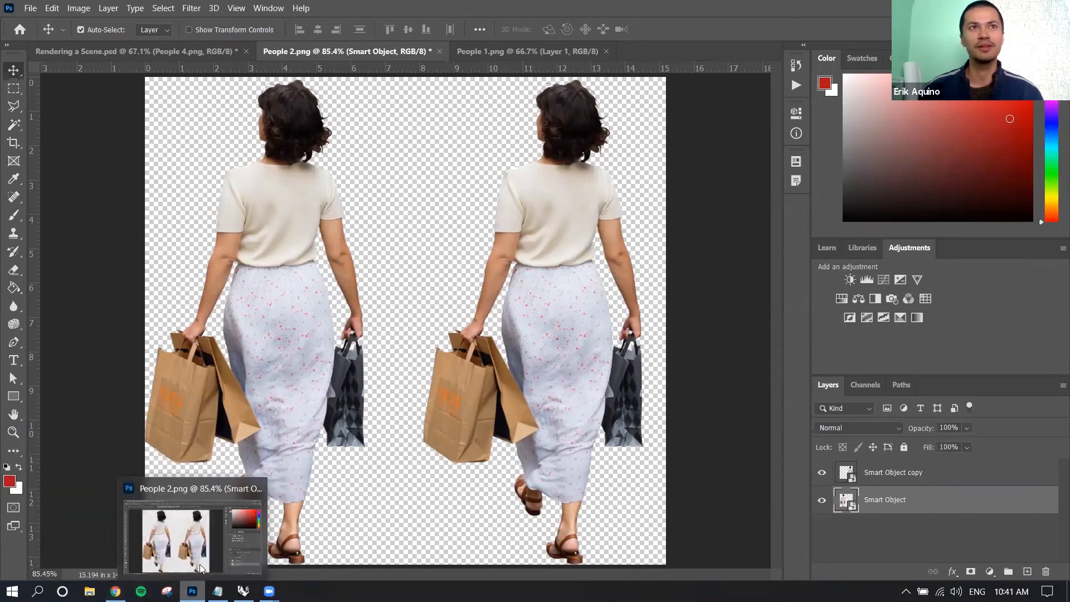
pyautogui.click(214, 56)
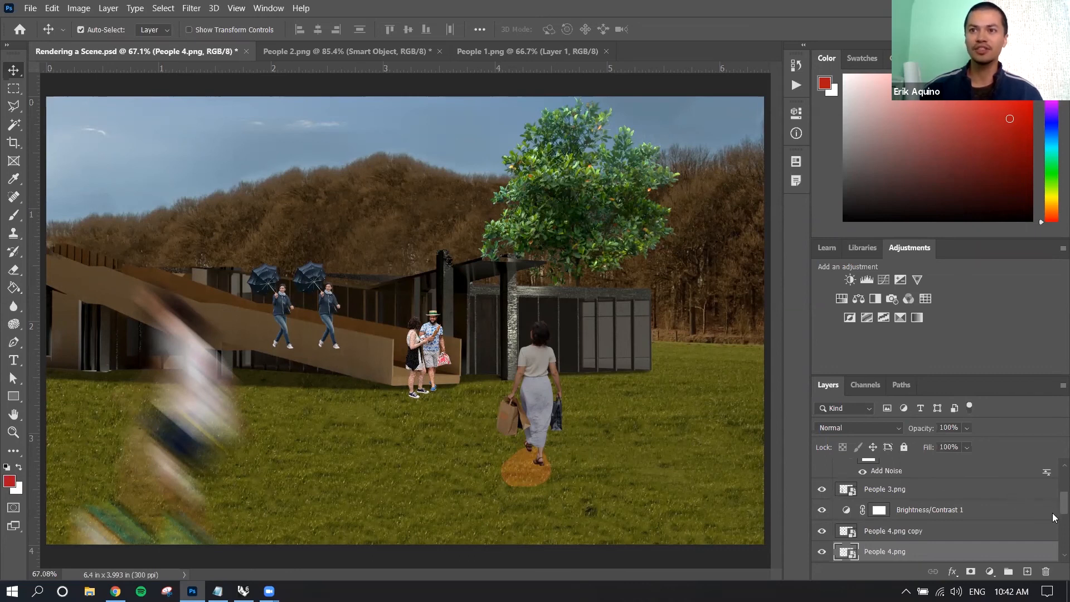
pyautogui.moveTo(1054, 509); pyautogui.dragTo(1056, 544)
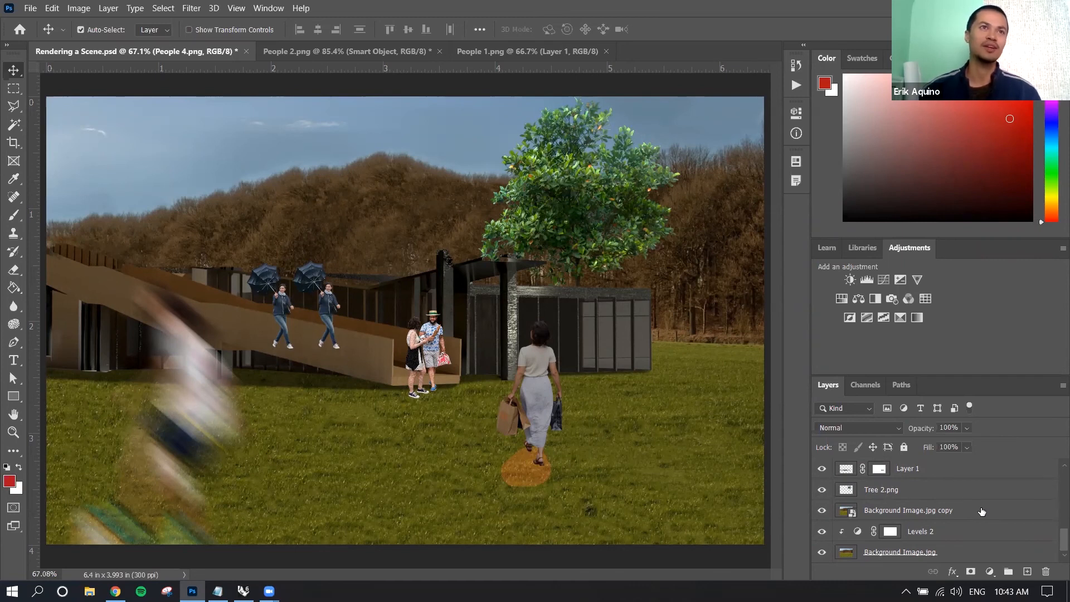
# Save the scene as Rendering a Scene in Photoshop format with layers, replacing the existing file and keeping Maximize Compatibility on.
pyautogui.click(28, 8)
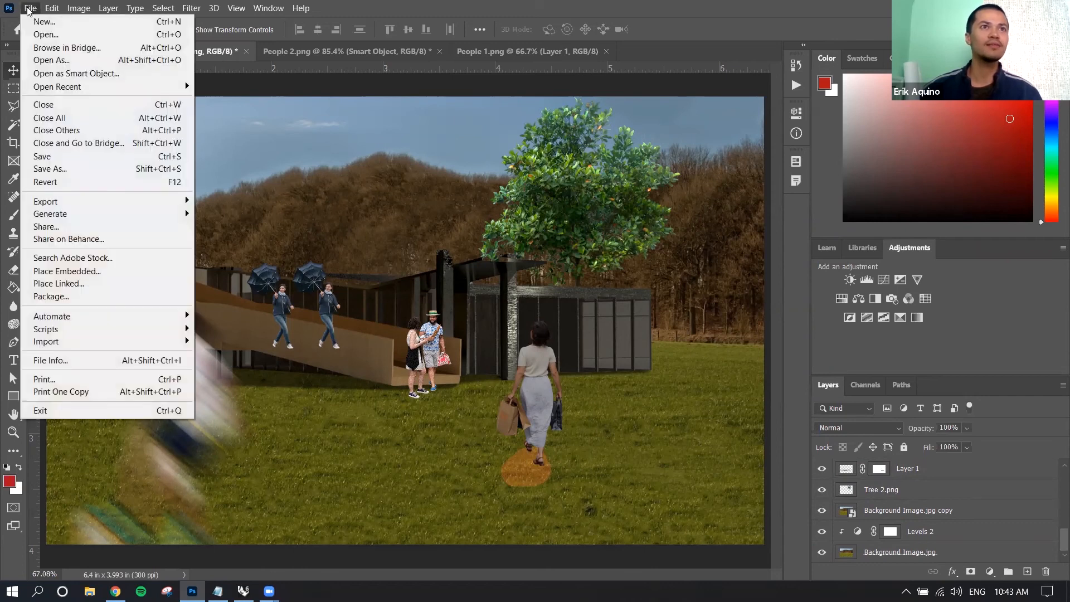
pyautogui.click(64, 169)
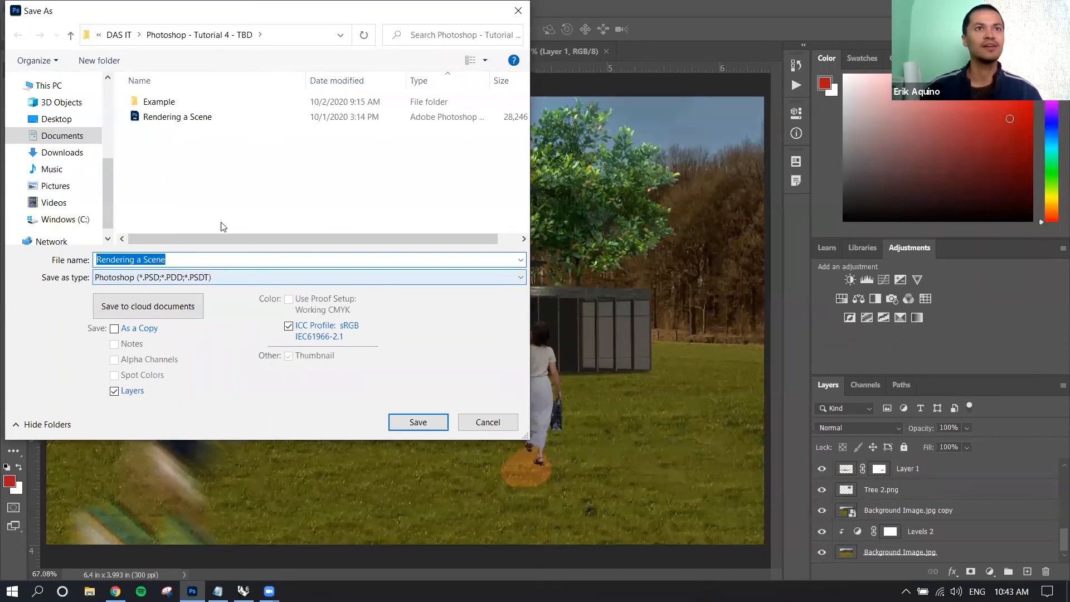
pyautogui.click(421, 427)
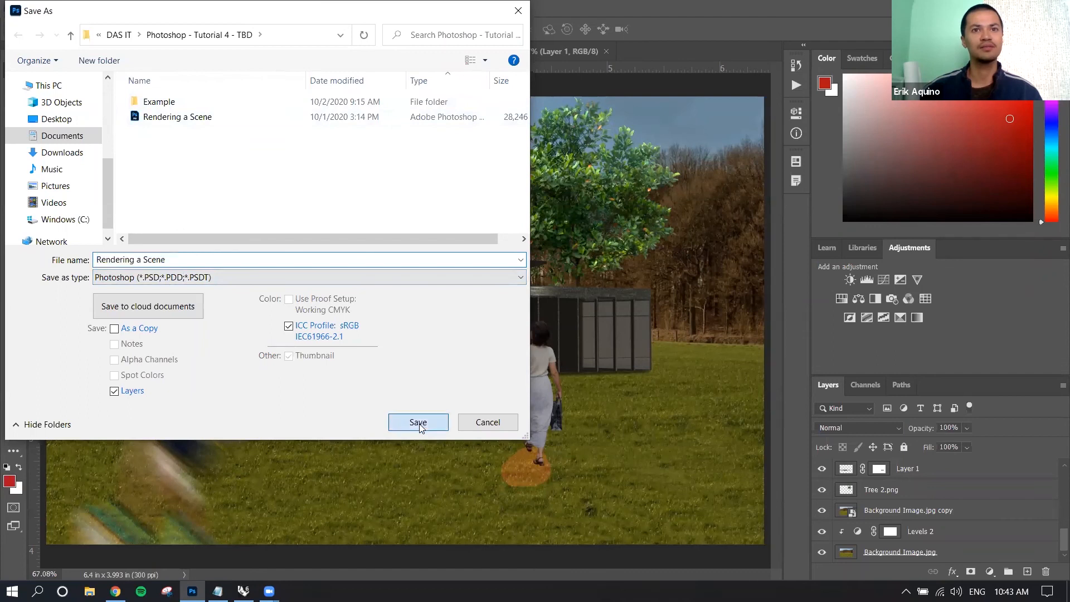
pyautogui.click(567, 299)
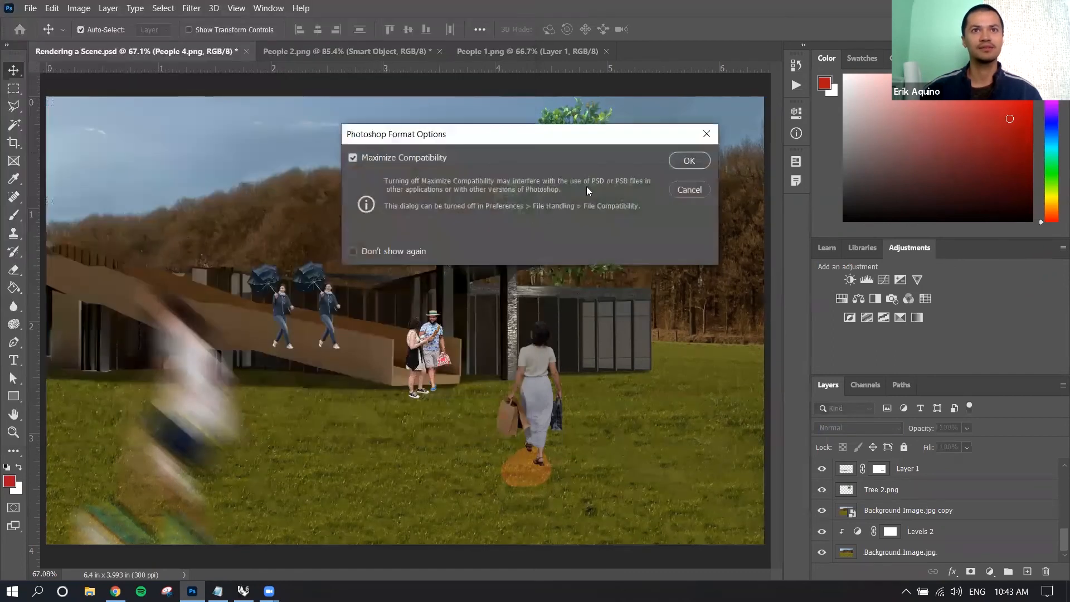
pyautogui.click(689, 161)
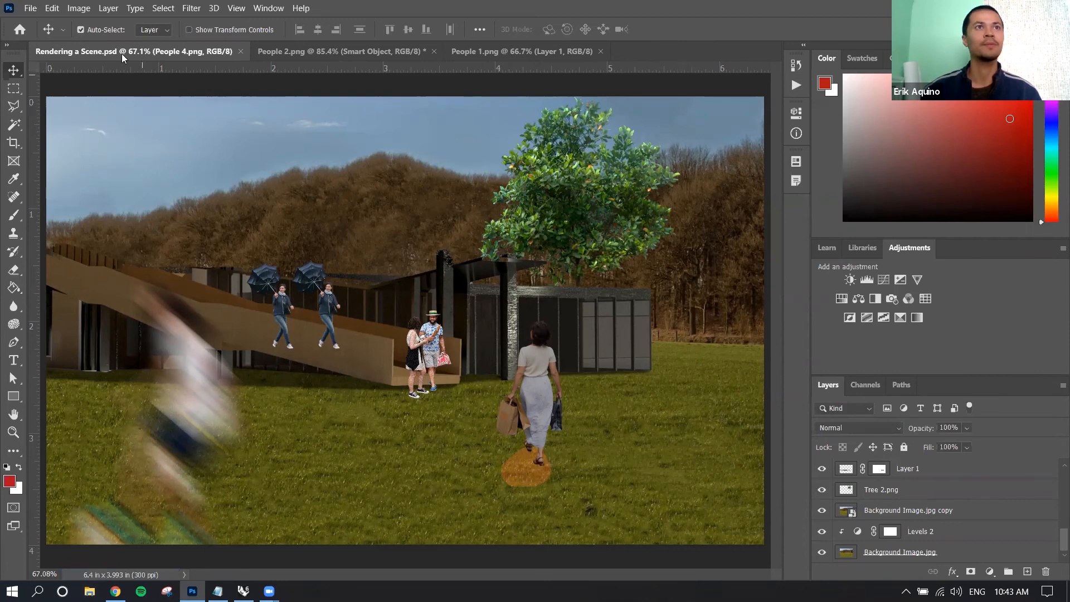
# Examine the file formats offered when saving a copy of the scene, including JPEG, and leave without saving.
pyautogui.click(28, 9)
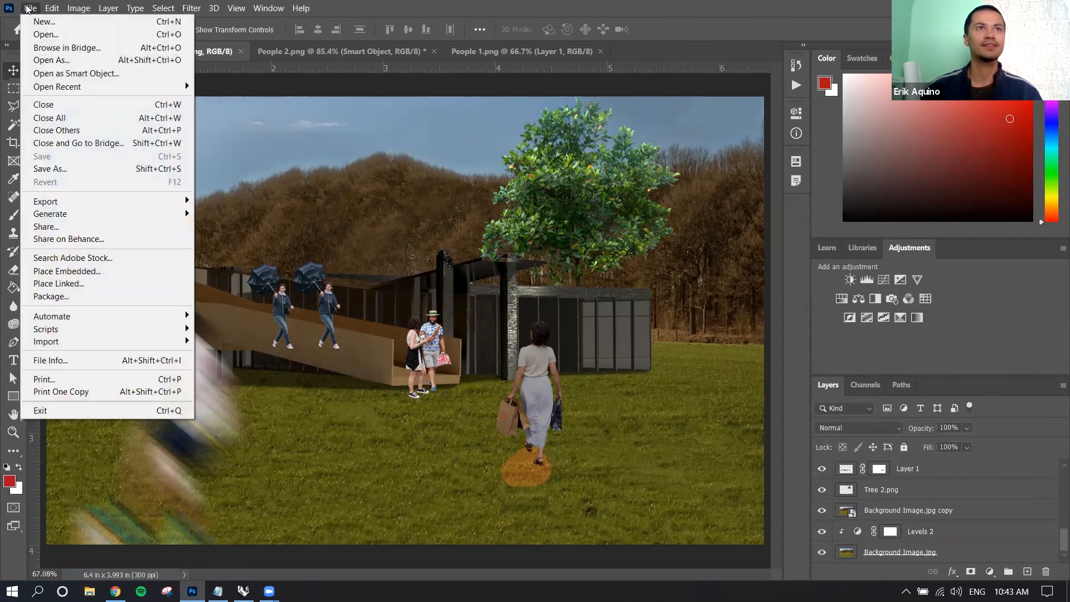
pyautogui.click(80, 168)
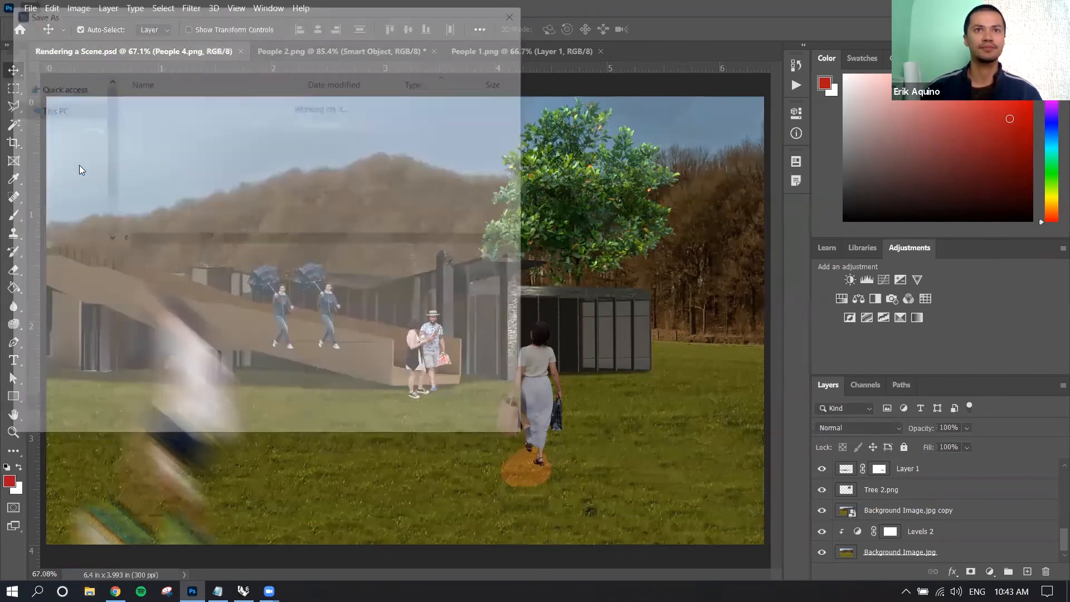
pyautogui.click(142, 278)
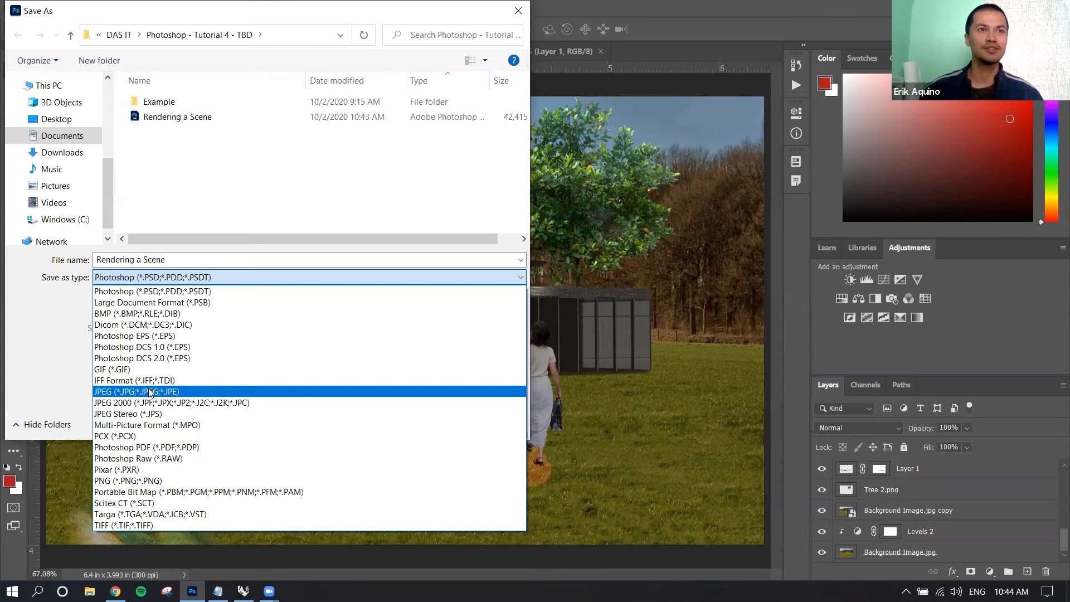
pyautogui.click(520, 12)
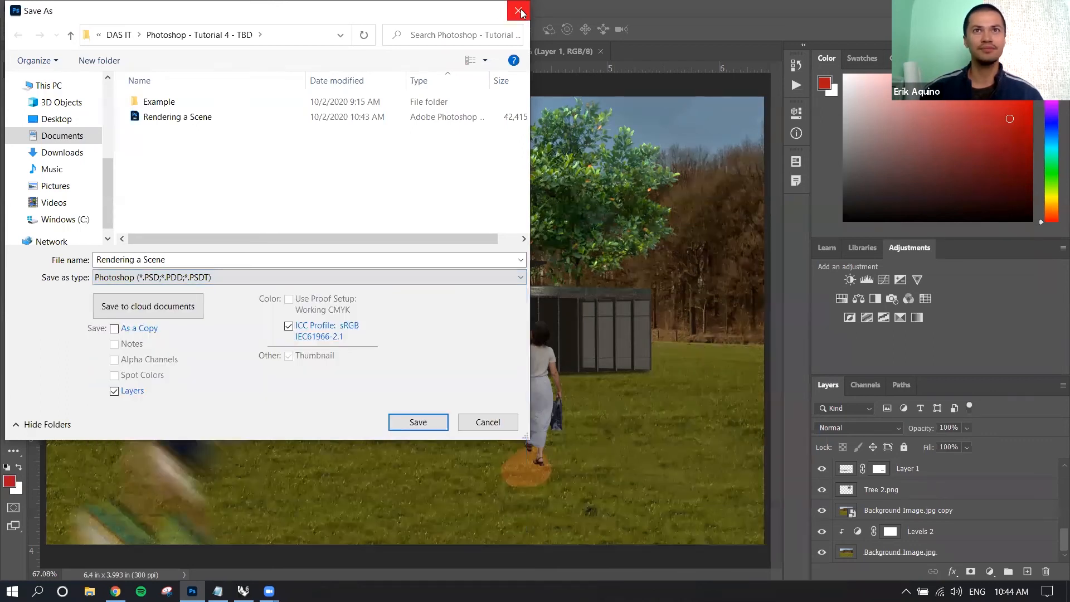
pyautogui.click(520, 12)
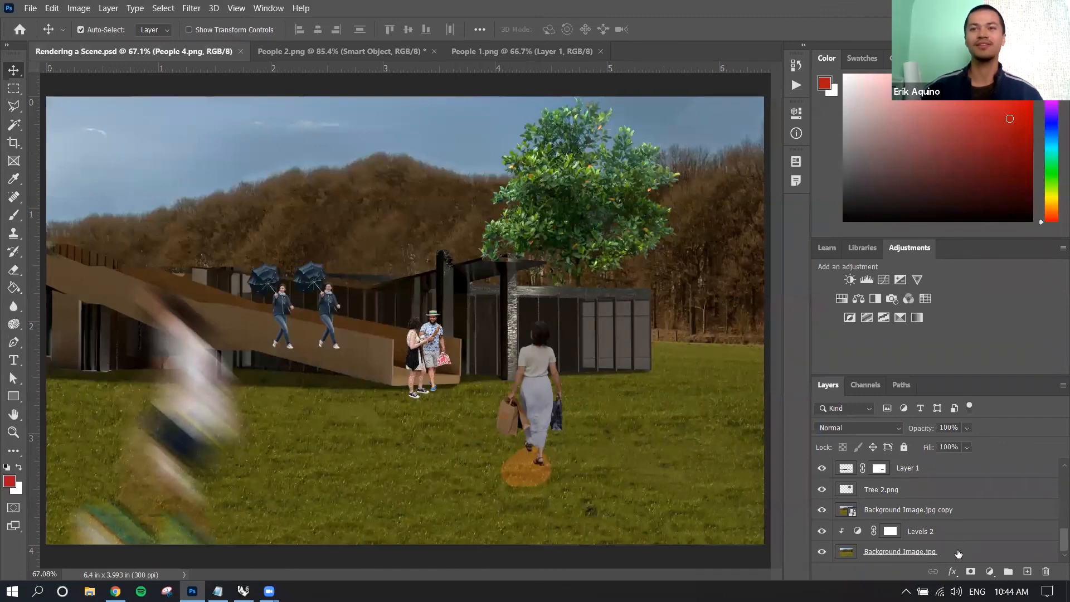
# Select all layers from Background Image.jpg up to Summary Notes and flatten the image.
pyautogui.click(959, 552)
pyautogui.scroll(4, 918, 513)
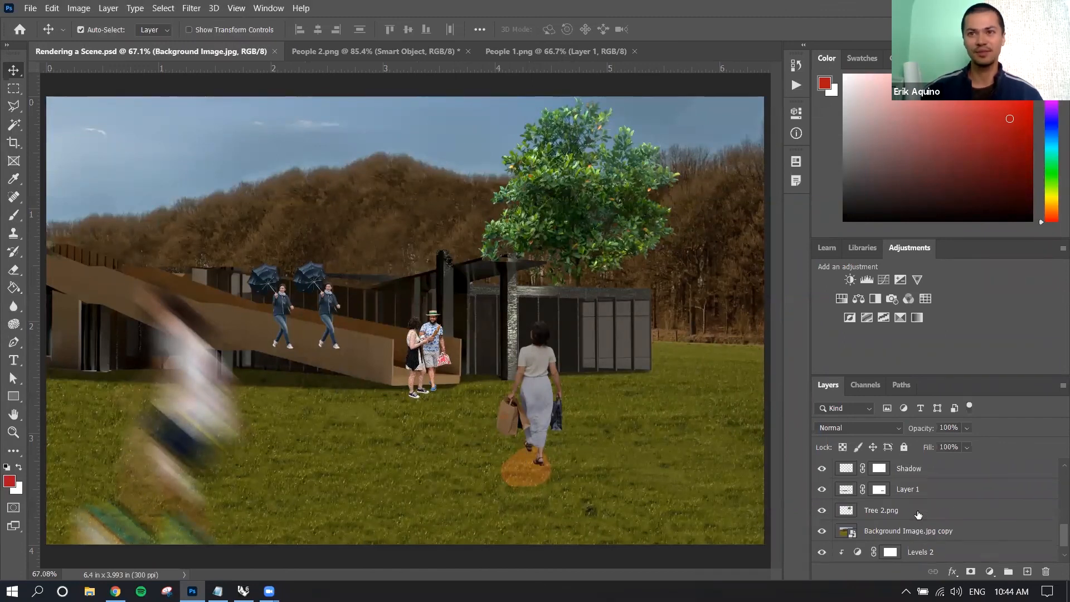
pyautogui.scroll(5, 919, 514)
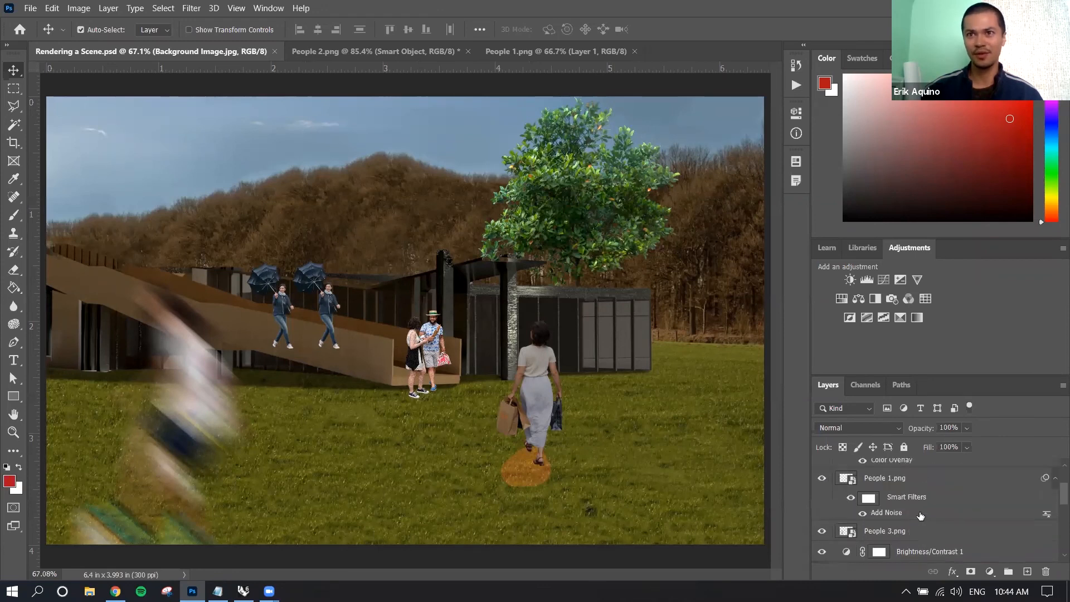
pyautogui.scroll(-1, 919, 514)
pyautogui.scroll(2, 918, 510)
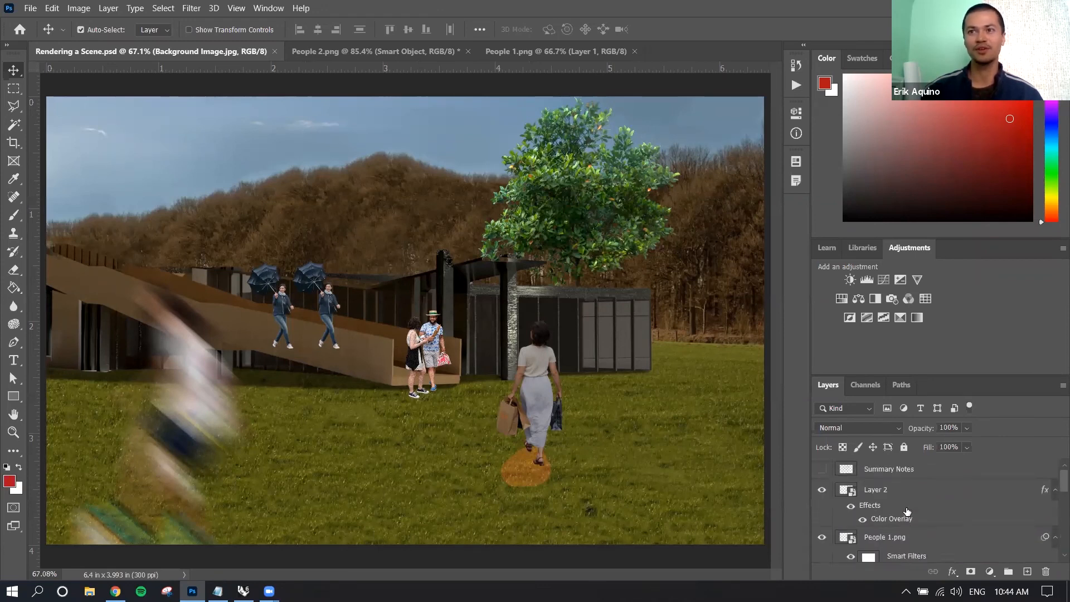
pyautogui.scroll(-8, 935, 495)
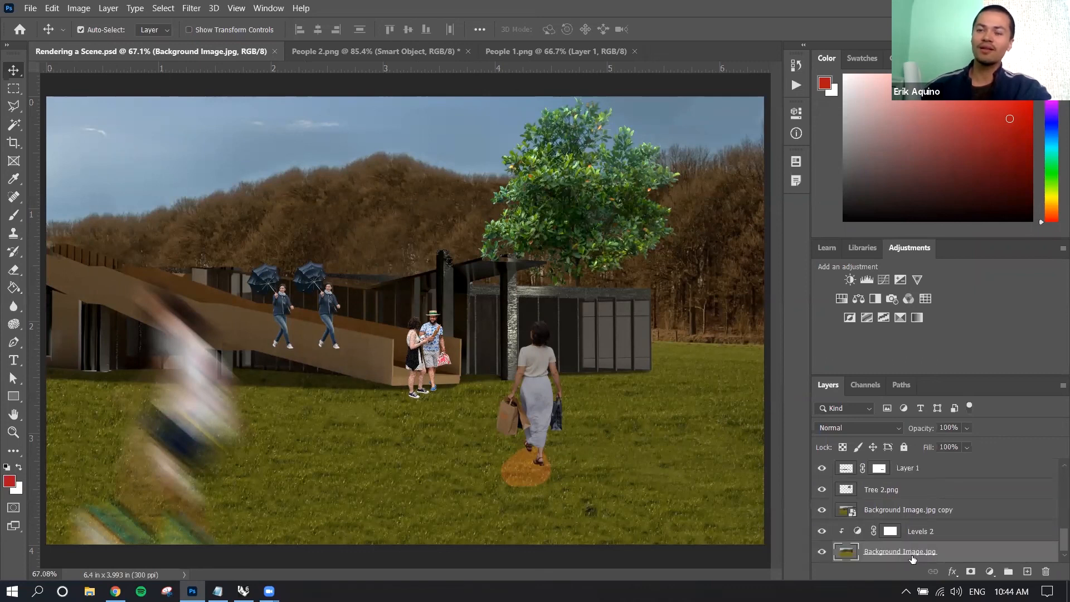
pyautogui.scroll(3, 952, 556)
pyautogui.scroll(2, 948, 550)
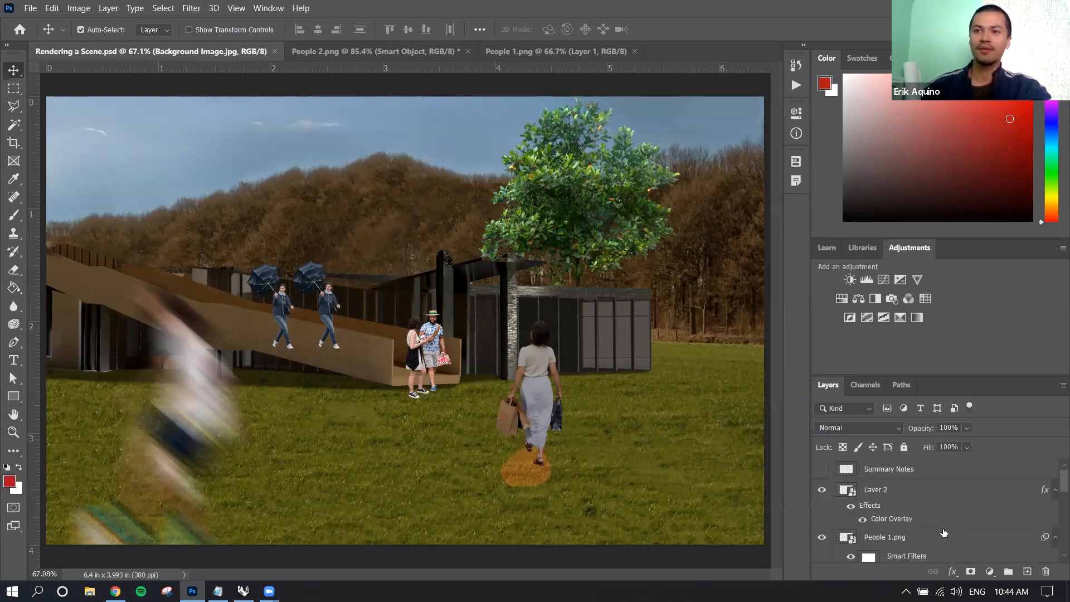
pyautogui.keyDown('shift'); pyautogui.click(936, 475); pyautogui.keyUp('shift')
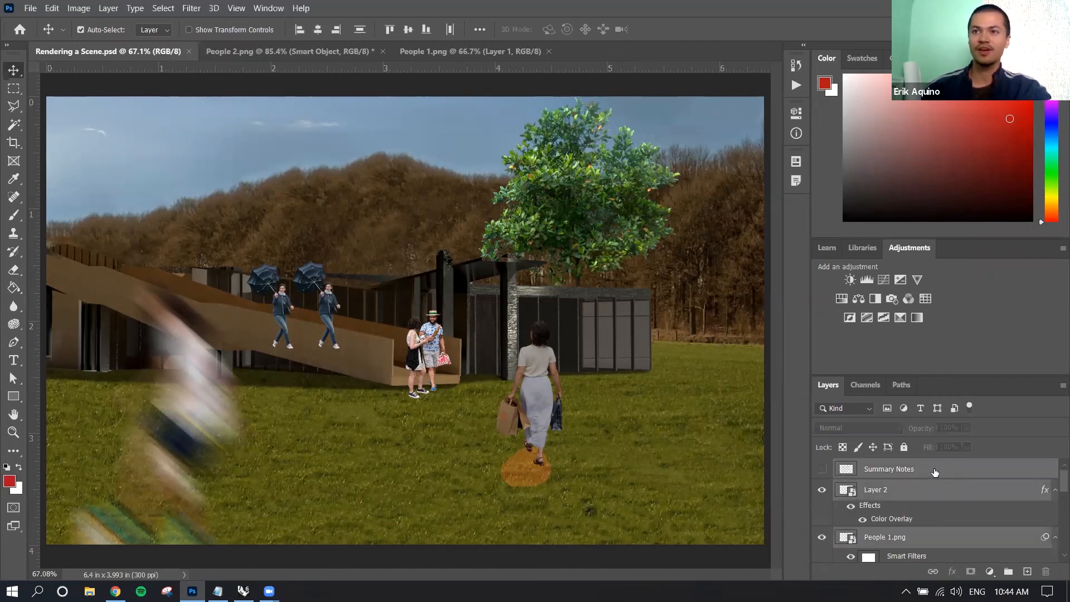
pyautogui.scroll(-6, 936, 477)
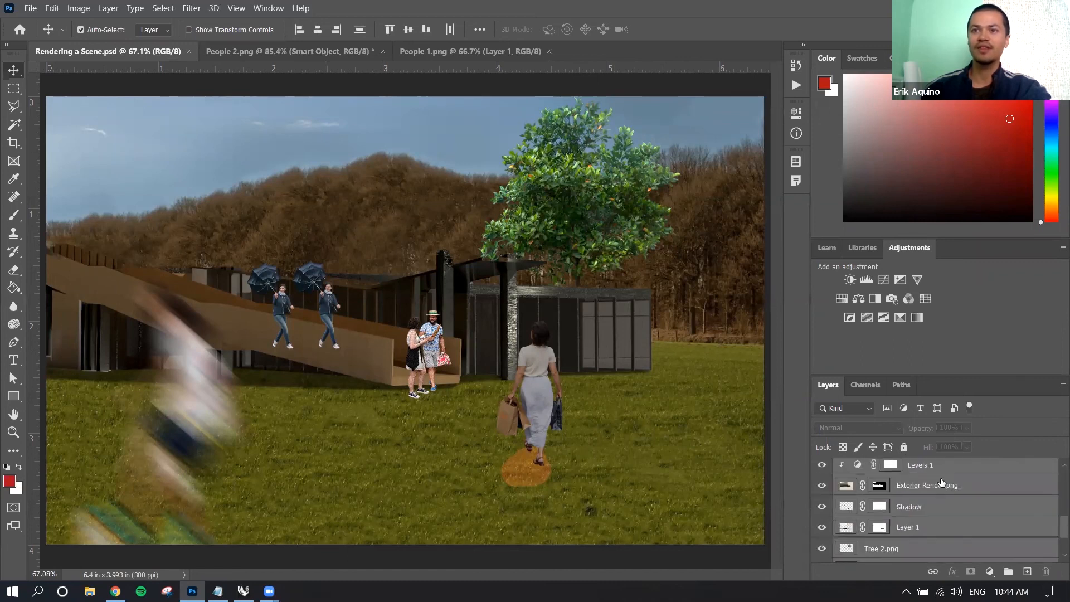
pyautogui.rightClick(949, 487)
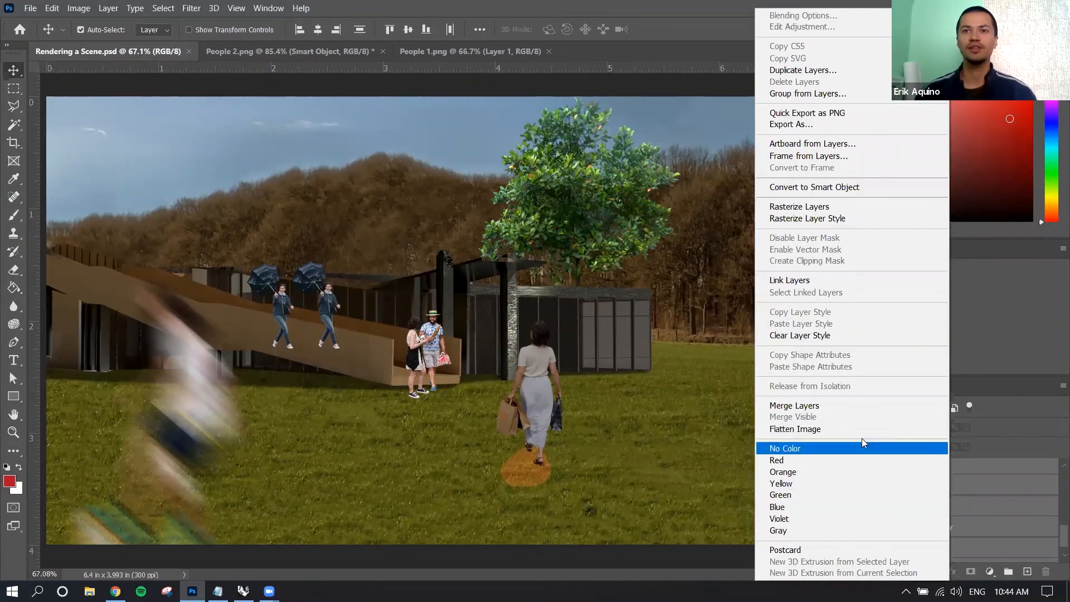
pyautogui.click(811, 428)
pyautogui.click(465, 232)
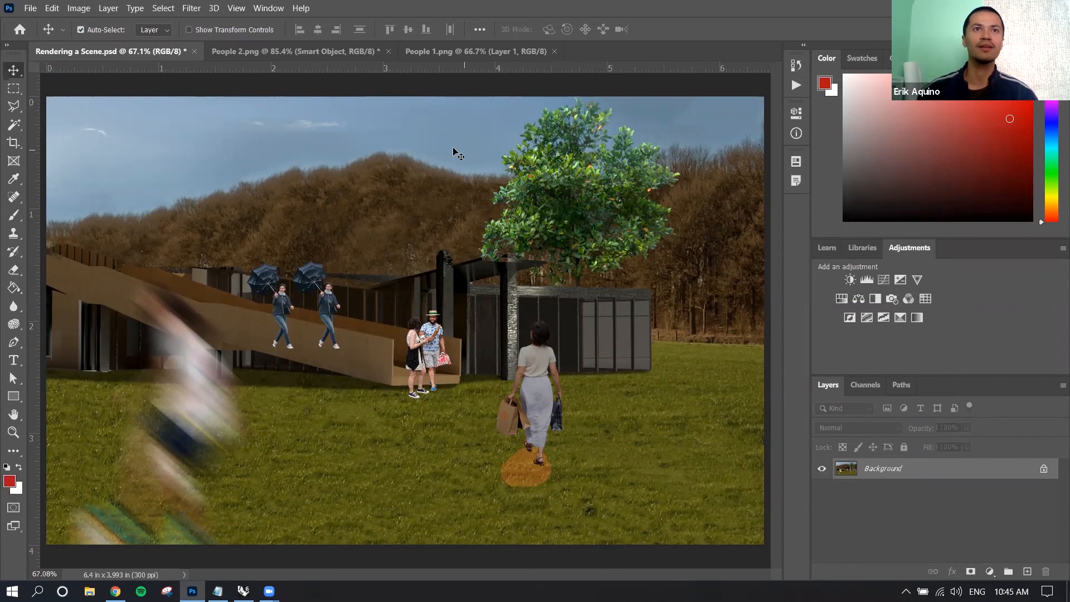
# Convert the locked background into a regular layer, shift the flattened image slightly and move it back into place.
pyautogui.moveTo(468, 158); pyautogui.dragTo(489, 185)
pyautogui.moveTo(589, 338); pyautogui.dragTo(571, 315)
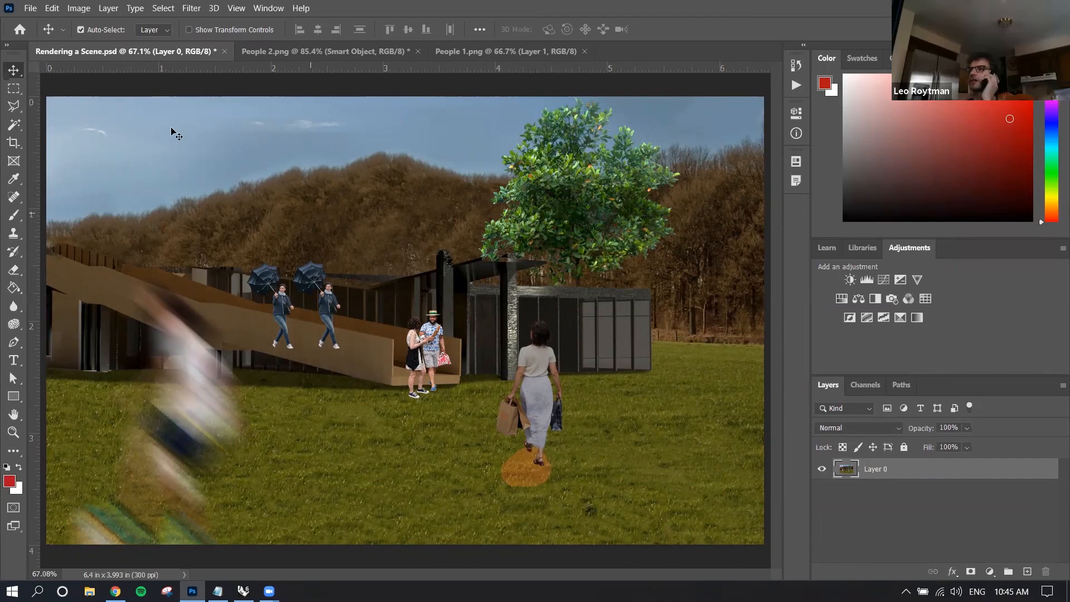
# Save the flattened scene as Rendering a Scene 2 in Photoshop format, keeping Maximize Compatibility on.
pyautogui.click(31, 9)
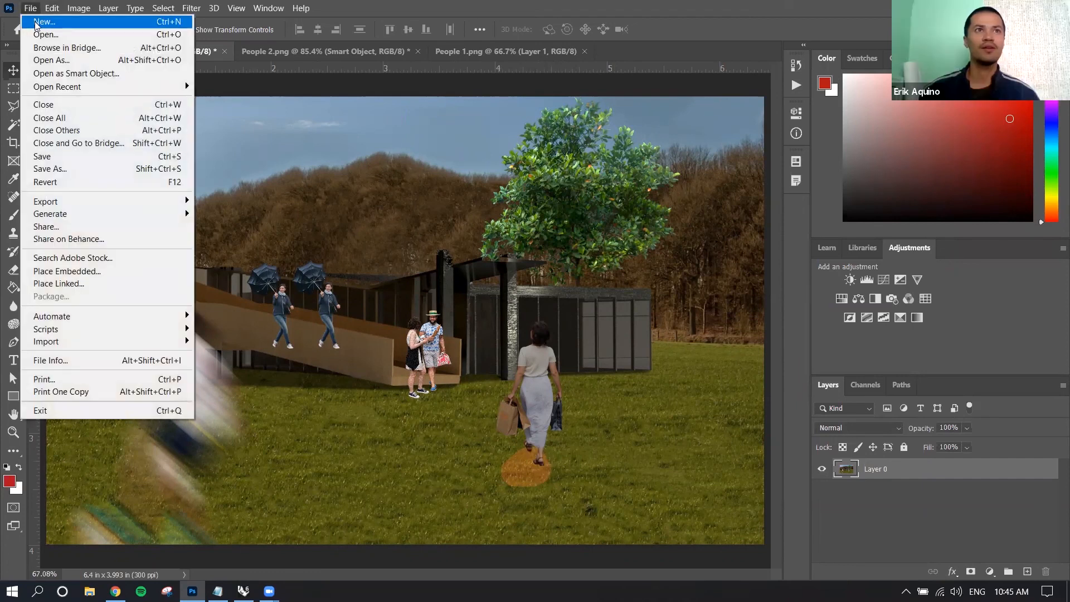
pyautogui.click(65, 168)
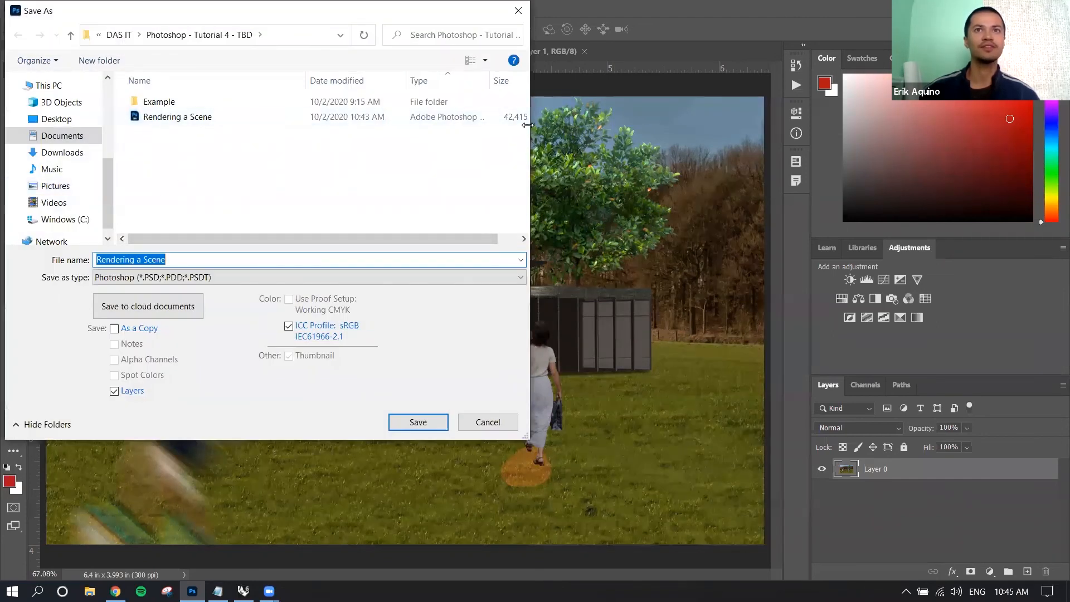
pyautogui.moveTo(528, 125); pyautogui.dragTo(600, 125)
pyautogui.click(184, 256)
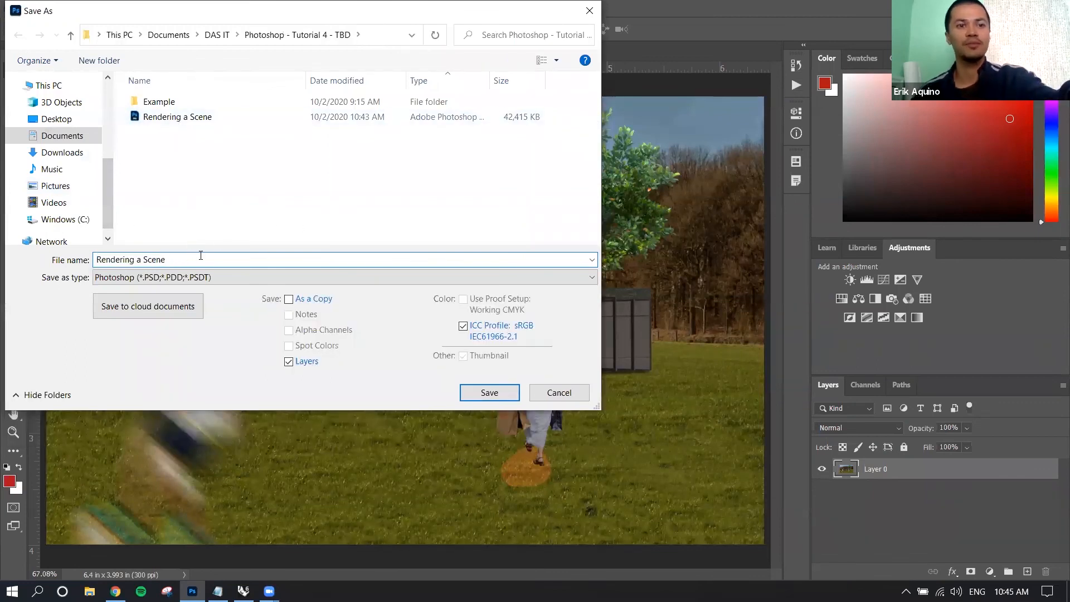
pyautogui.write('2')
pyautogui.click(484, 391)
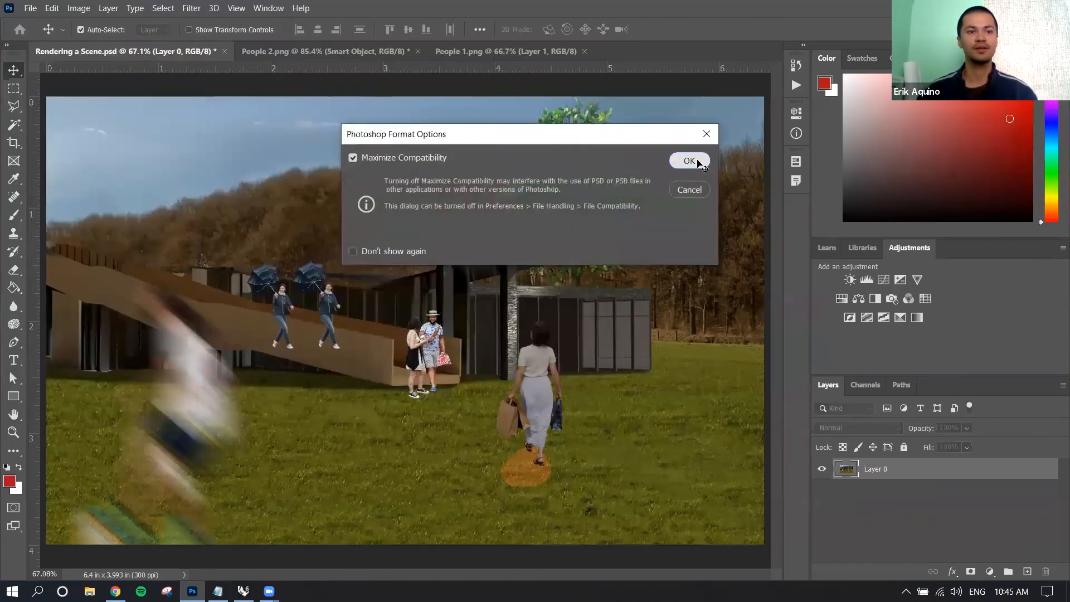
pyautogui.click(695, 162)
# Switch to File Explorer and compare the file sizes of both PSDs in Documents > DAS IT > Photoshop - Tutorial 4 - TBD.
pyautogui.press('super+e')
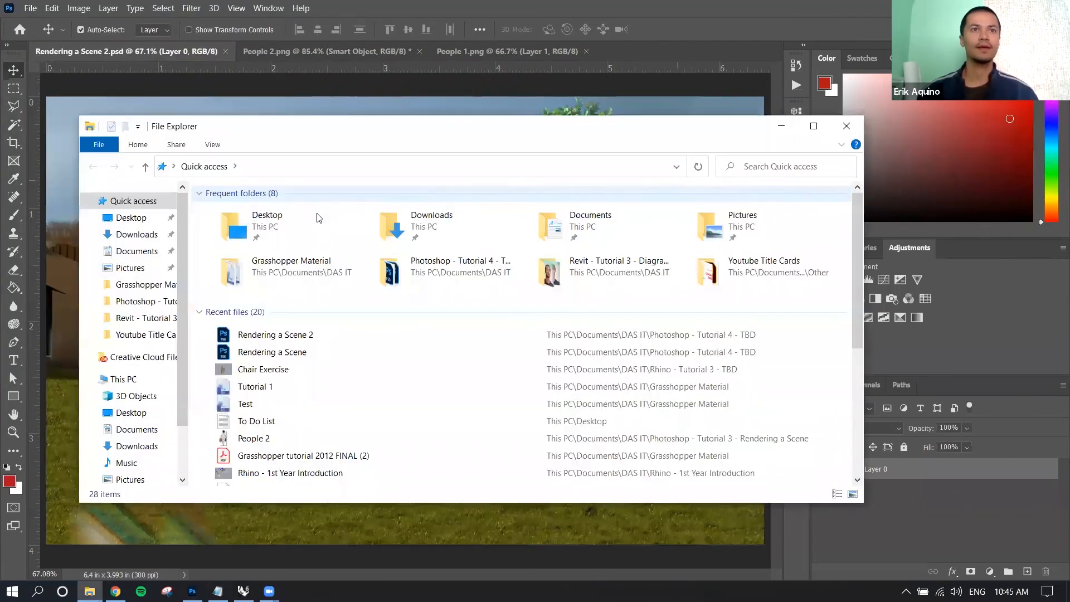
pyautogui.doubleClick(563, 226)
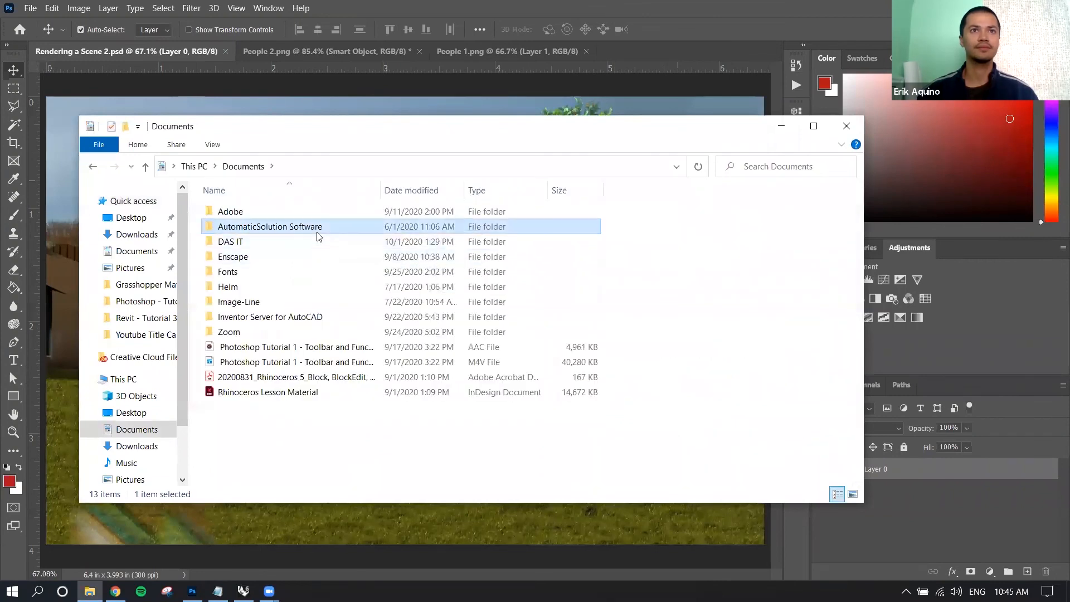
pyautogui.doubleClick(310, 240)
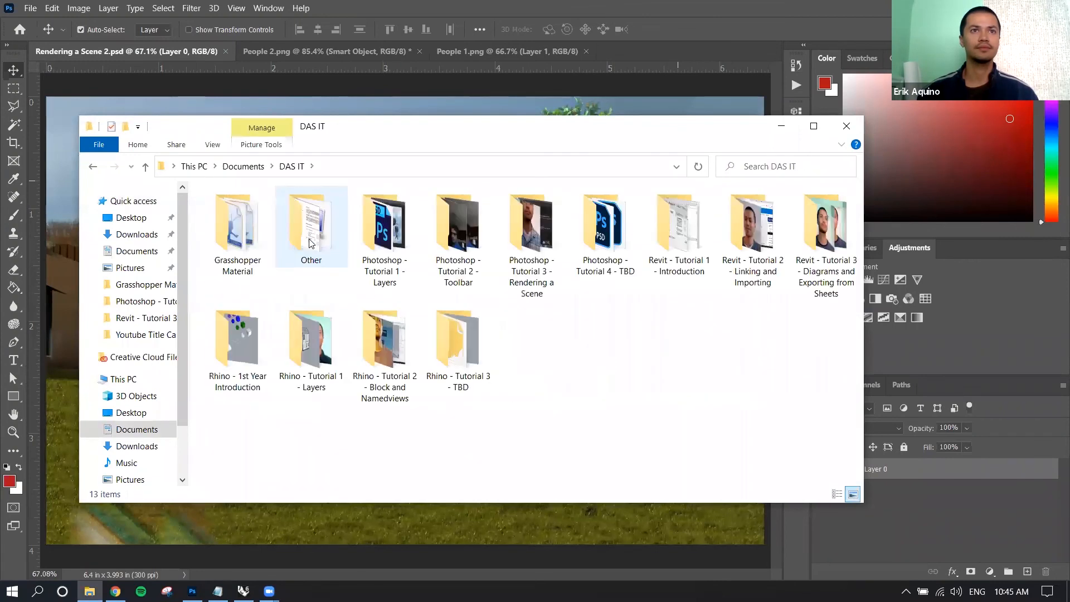
pyautogui.doubleClick(592, 249)
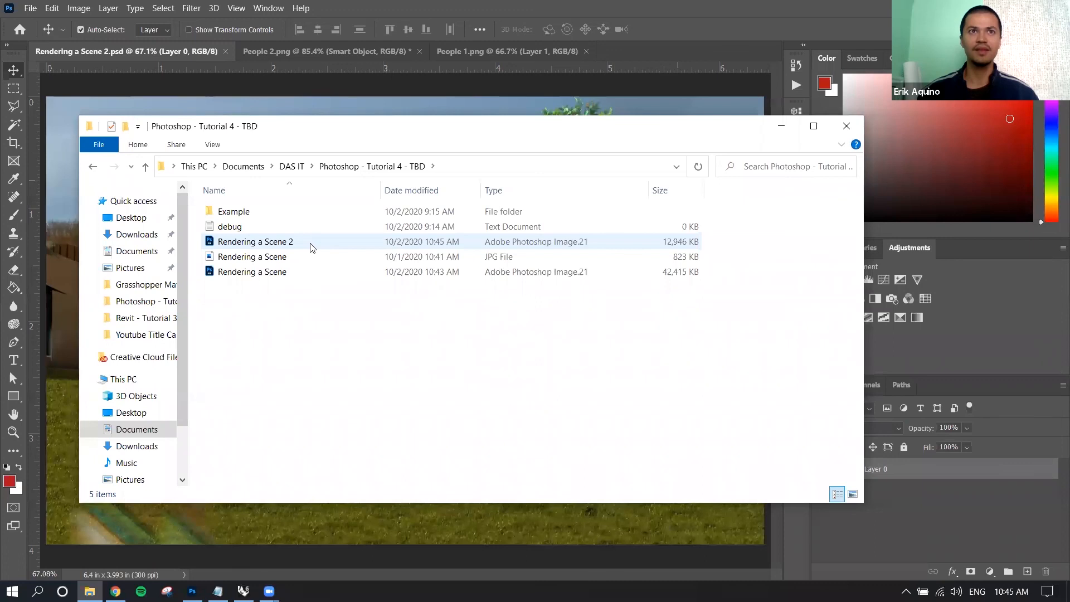
pyautogui.click(847, 126)
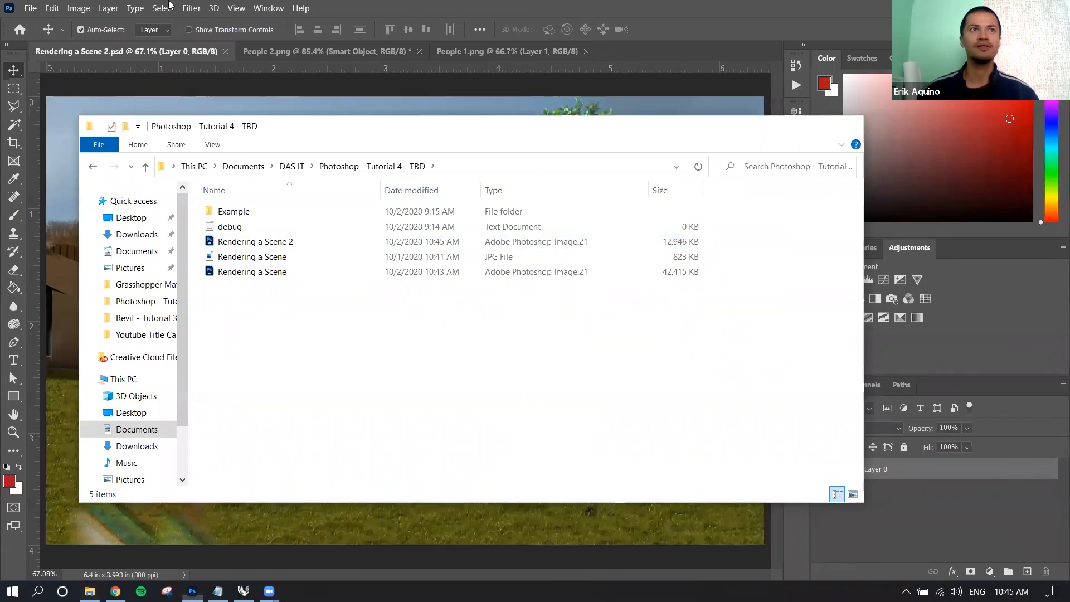
# Save a JPEG copy named Rendering a Scene 2 at quality 10 (Maximum) with the Baseline ("Standard") format.
pyautogui.click(30, 8)
pyautogui.click(61, 167)
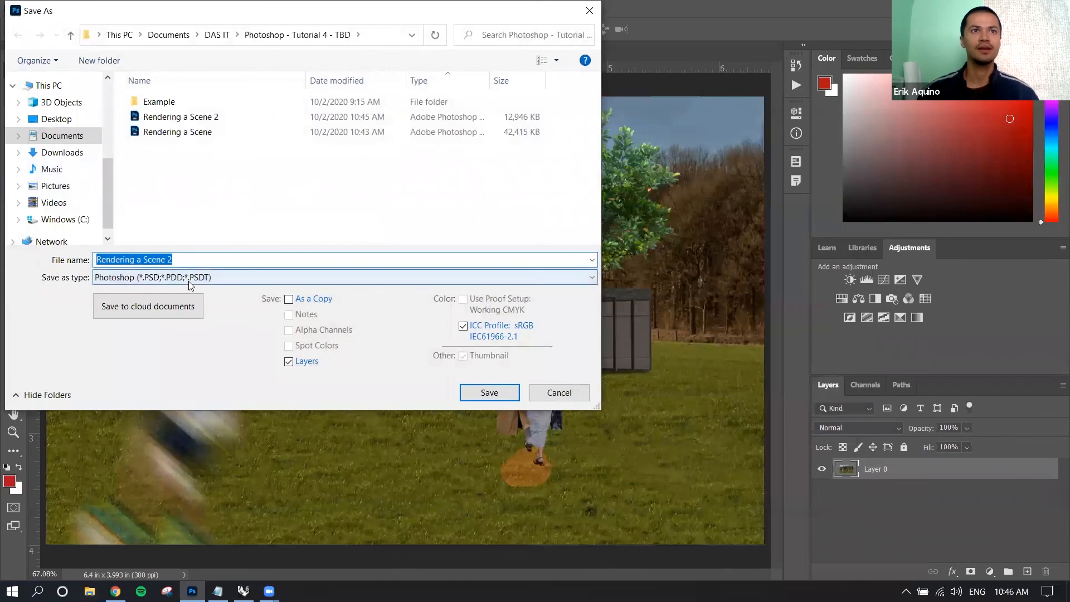
pyautogui.click(188, 279)
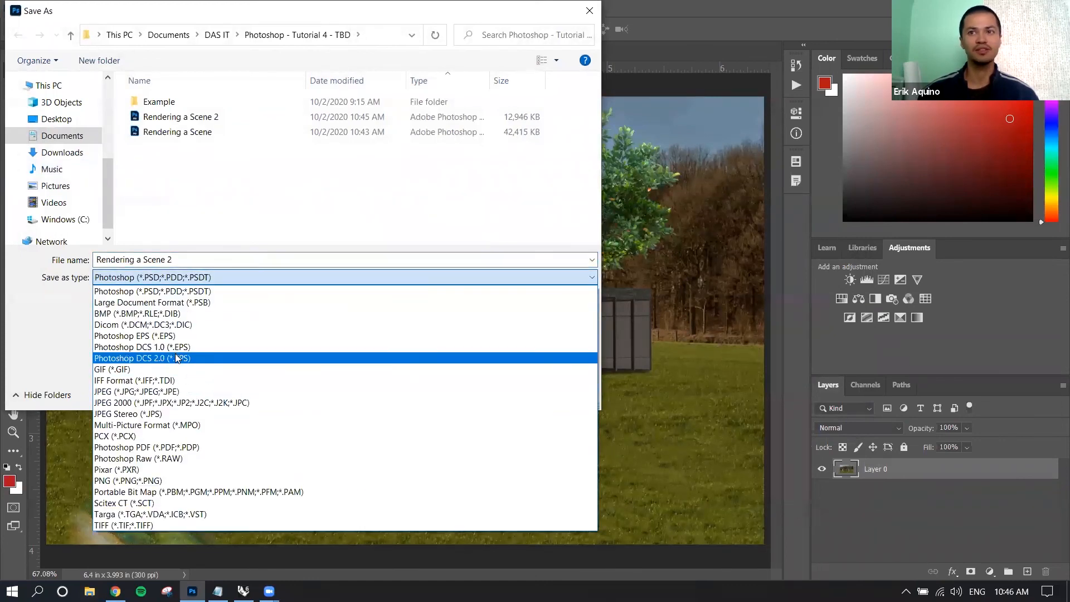
pyautogui.click(182, 392)
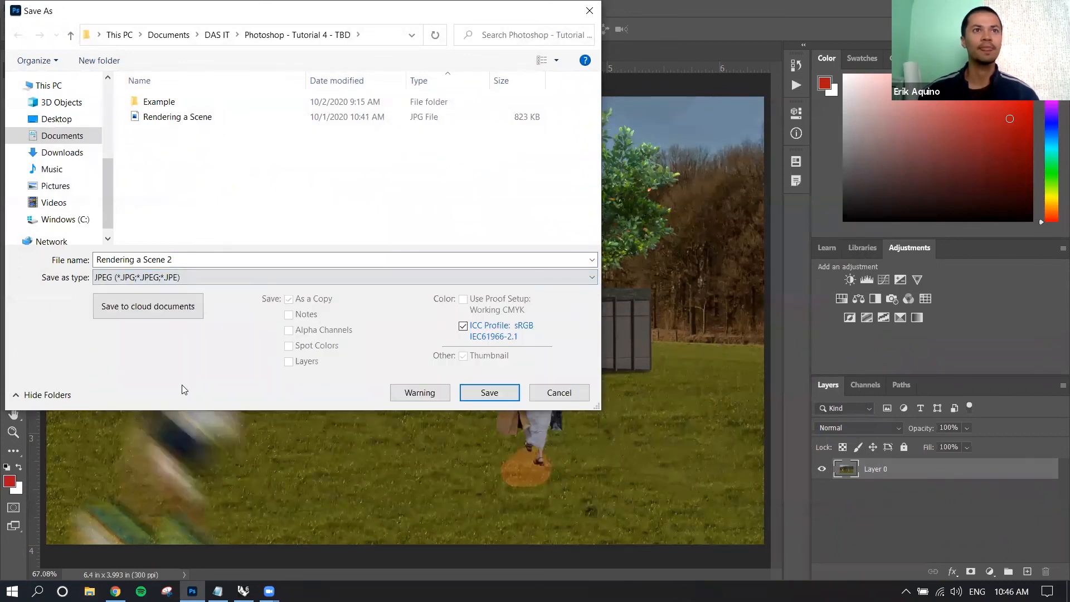
pyautogui.click(490, 394)
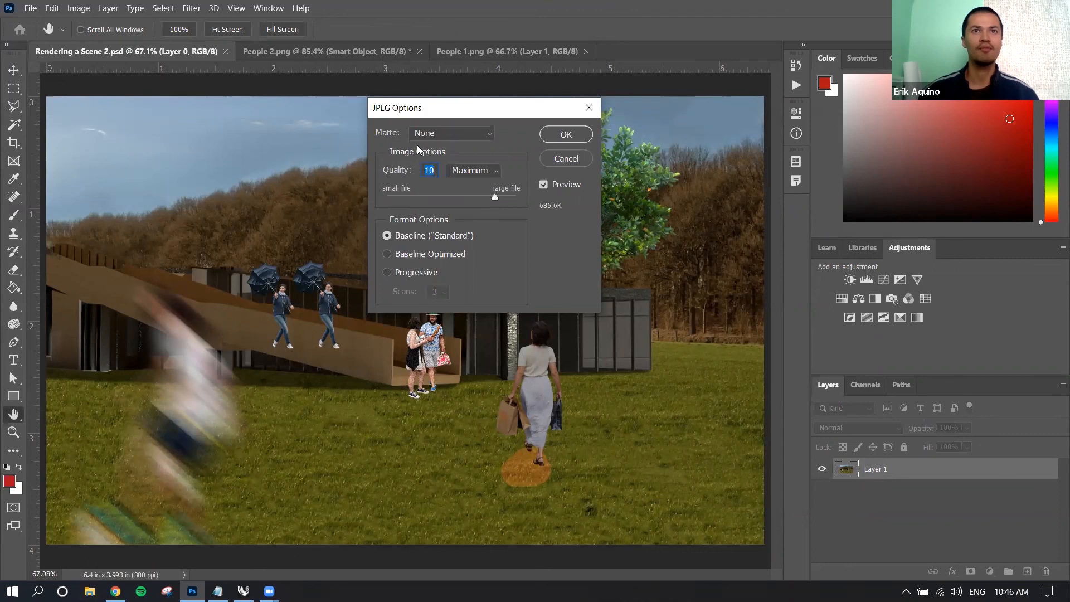
pyautogui.moveTo(492, 195)
pyautogui.mouseDown()
pyautogui.moveTo(471, 192)
pyautogui.moveTo(492, 193)
pyautogui.mouseUp()
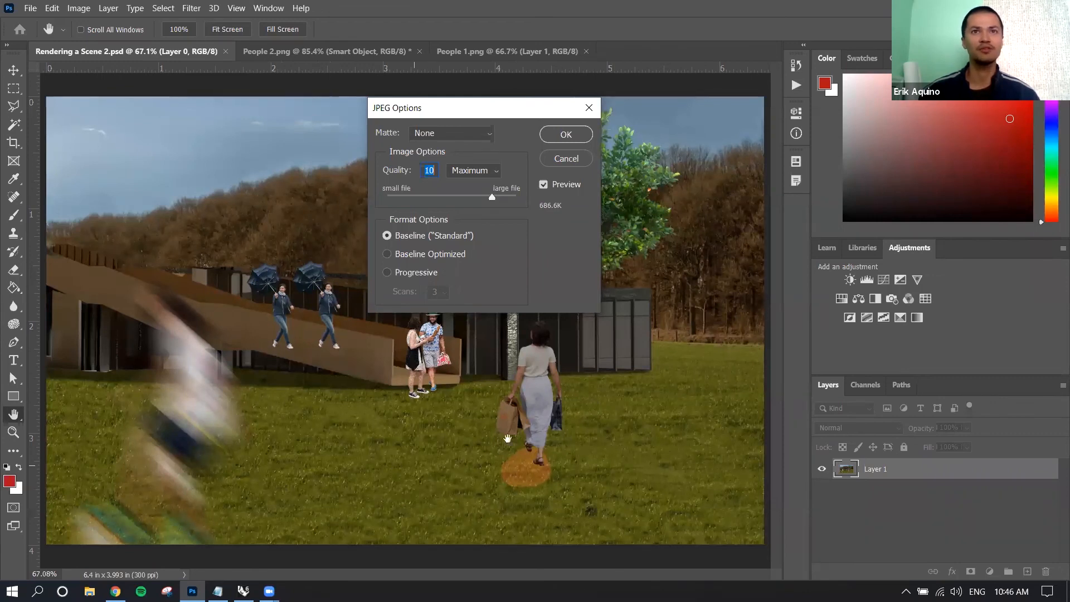
pyautogui.click(437, 168)
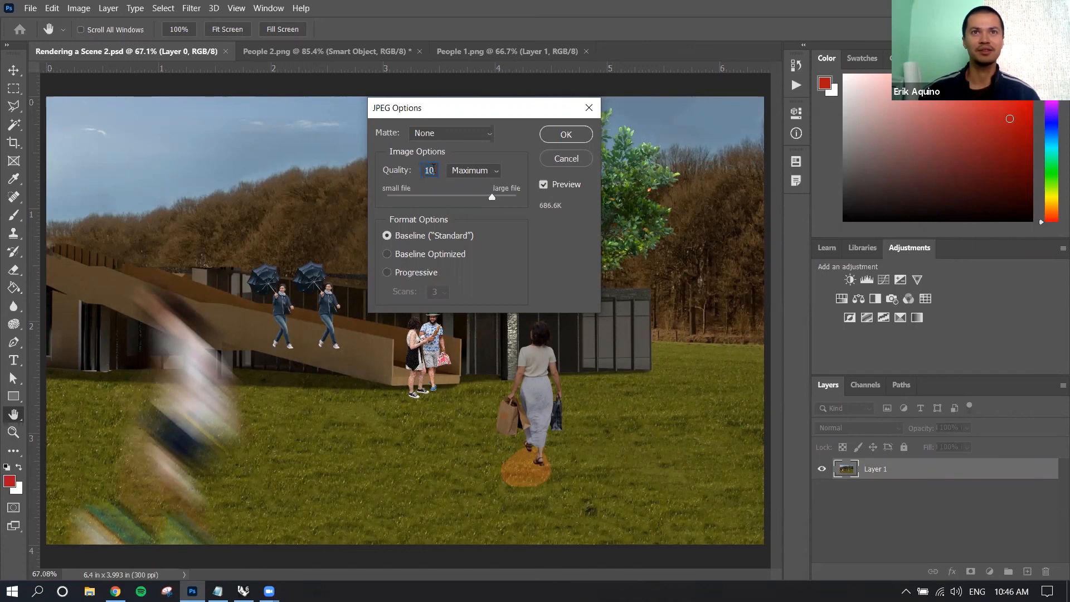
pyautogui.click(555, 138)
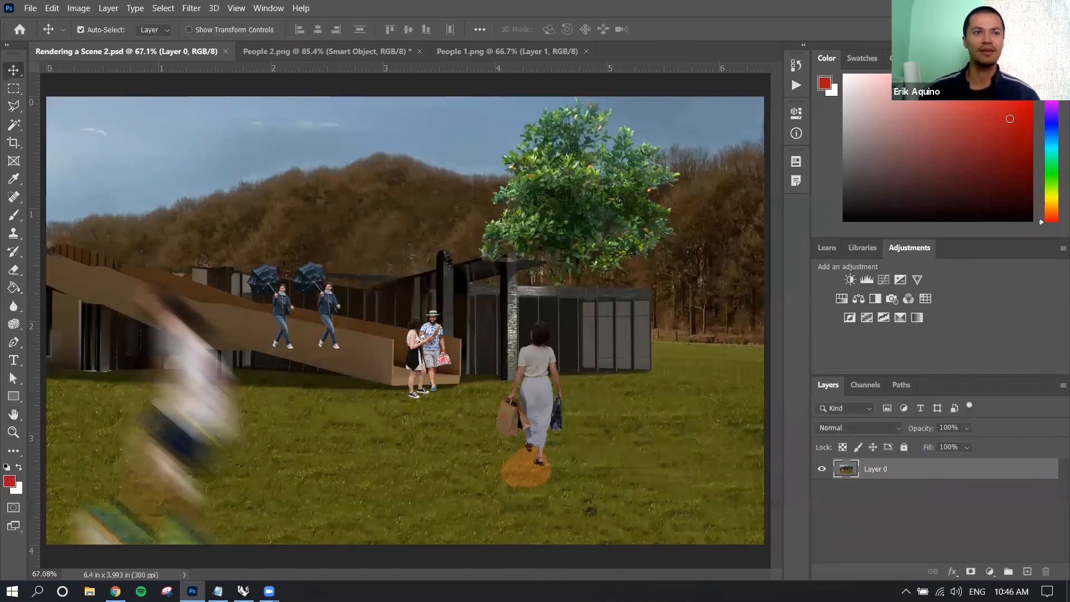
# Reopen the Photoshop - Tutorial 4 - TBD folder in File Explorer, compare the JPEG's size with the PSD files, and return to Photoshop.
pyautogui.click(90, 592)
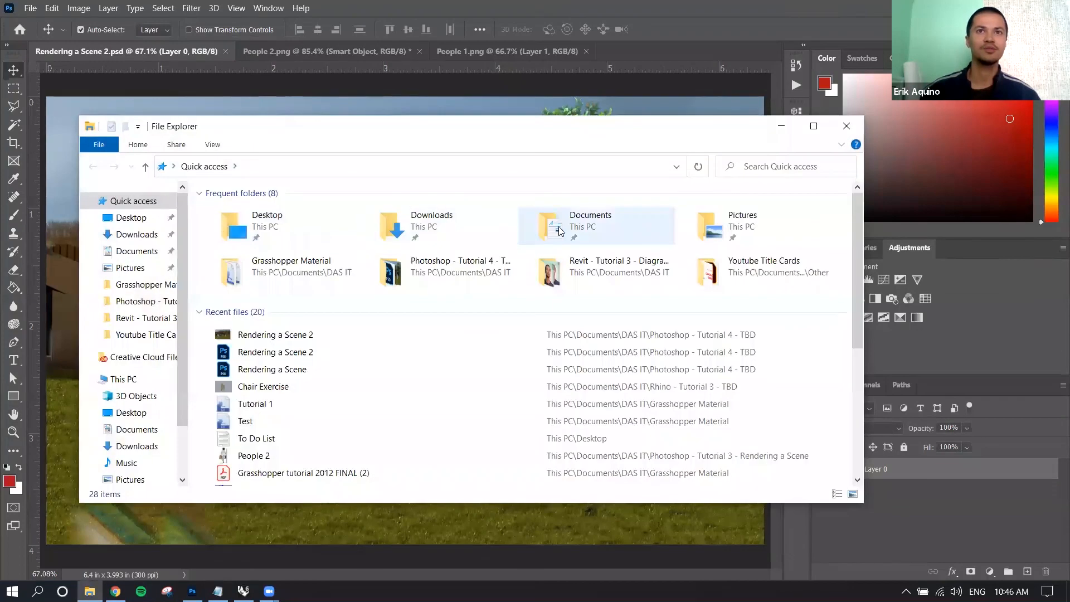
pyautogui.doubleClick(560, 232)
pyautogui.doubleClick(283, 242)
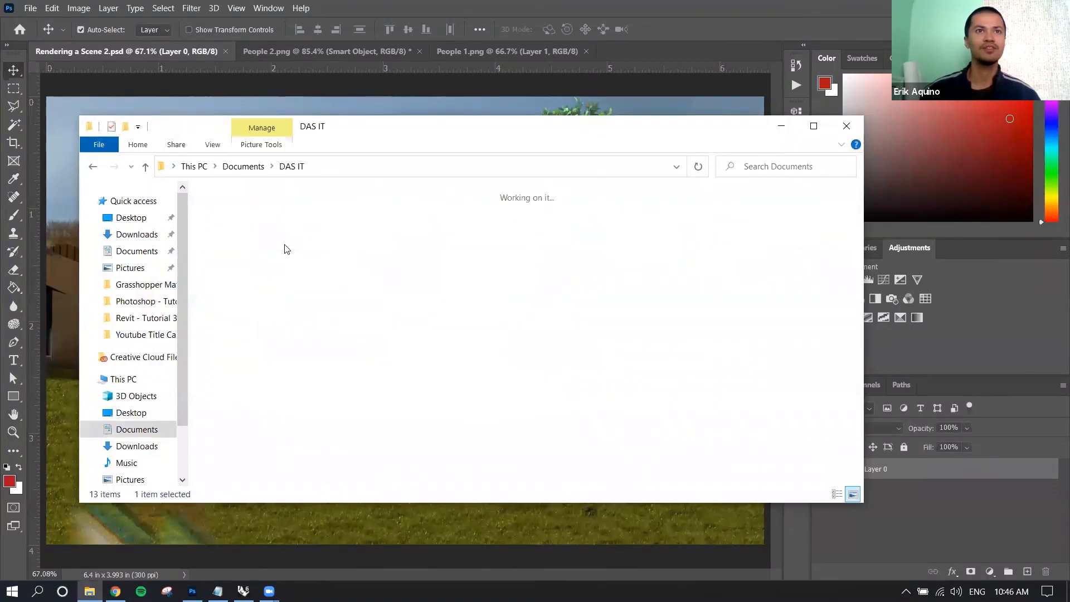
pyautogui.doubleClick(602, 226)
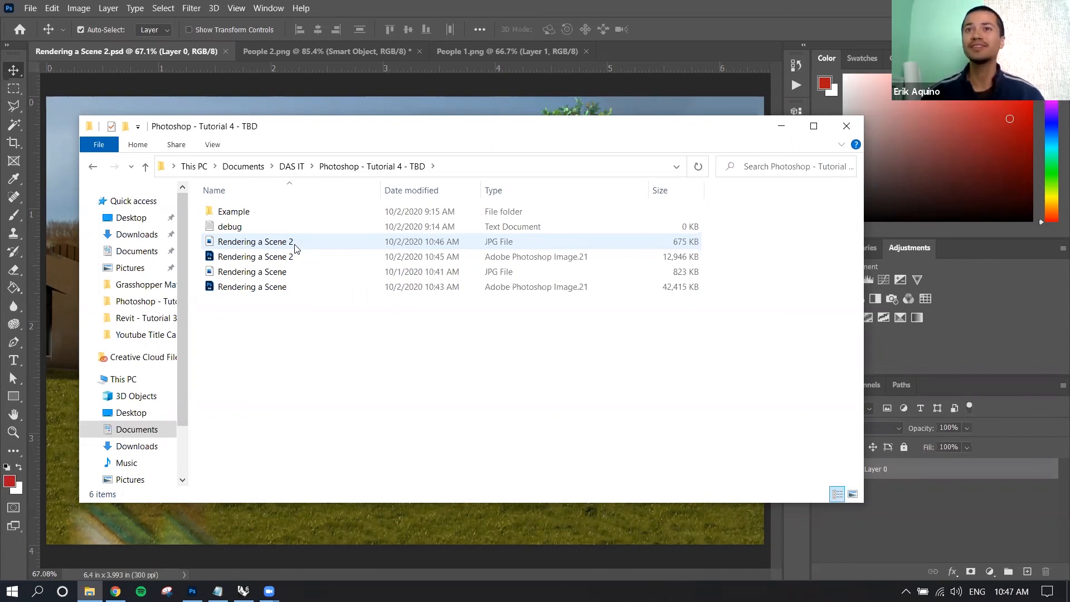
pyautogui.moveTo(475, 120); pyautogui.dragTo(473, 105)
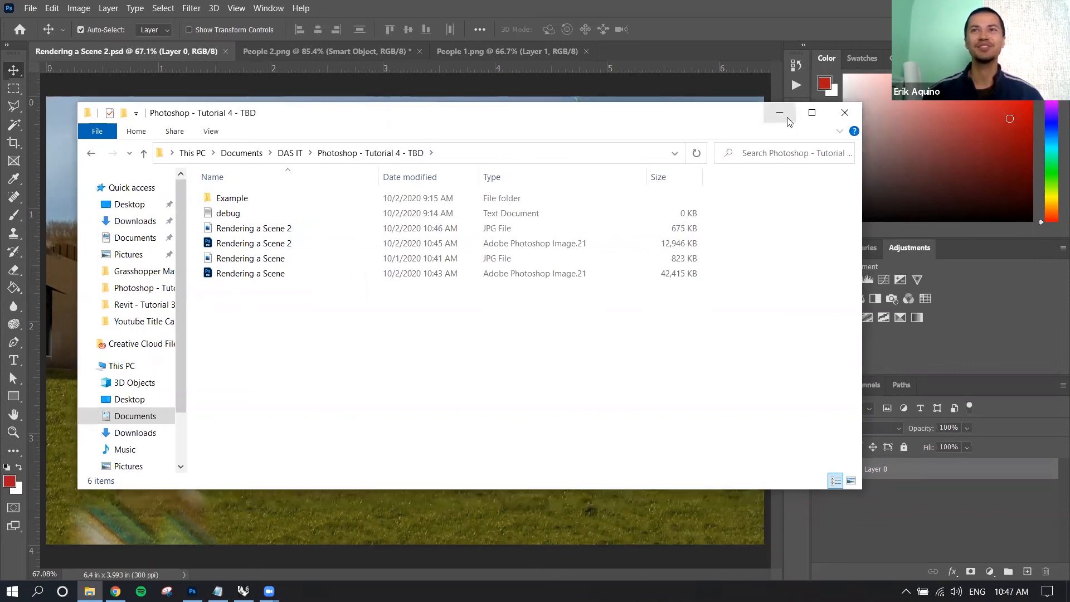
pyautogui.click(788, 121)
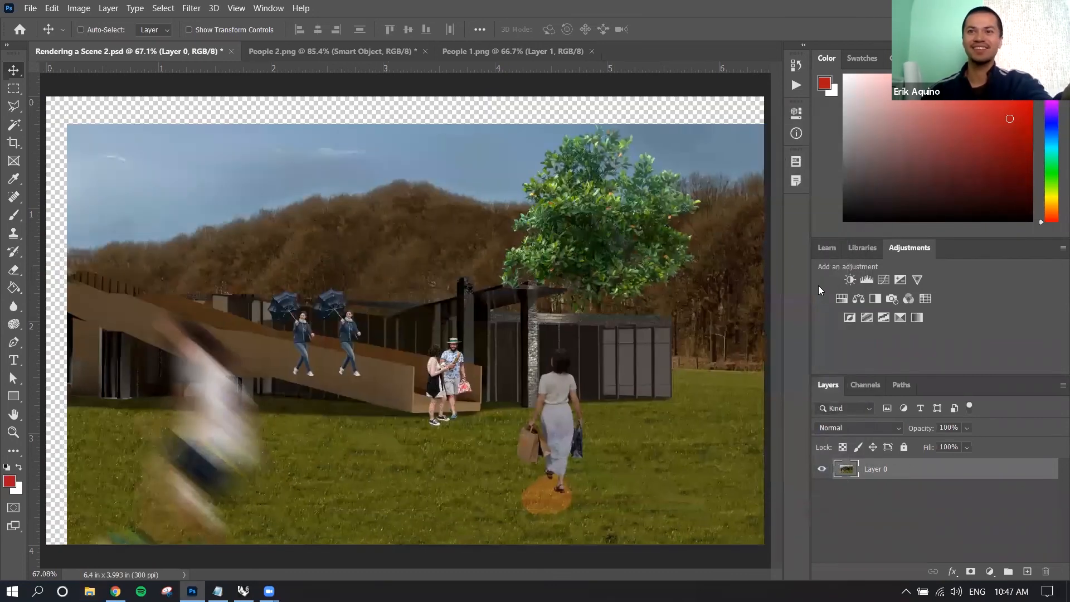
# Undo the image moves and the flattening to bring back the full layer stack, and select Layer 2.
pyautogui.hotkey('ctrl', 'z')
pyautogui.hotkey('ctrl', 'z')
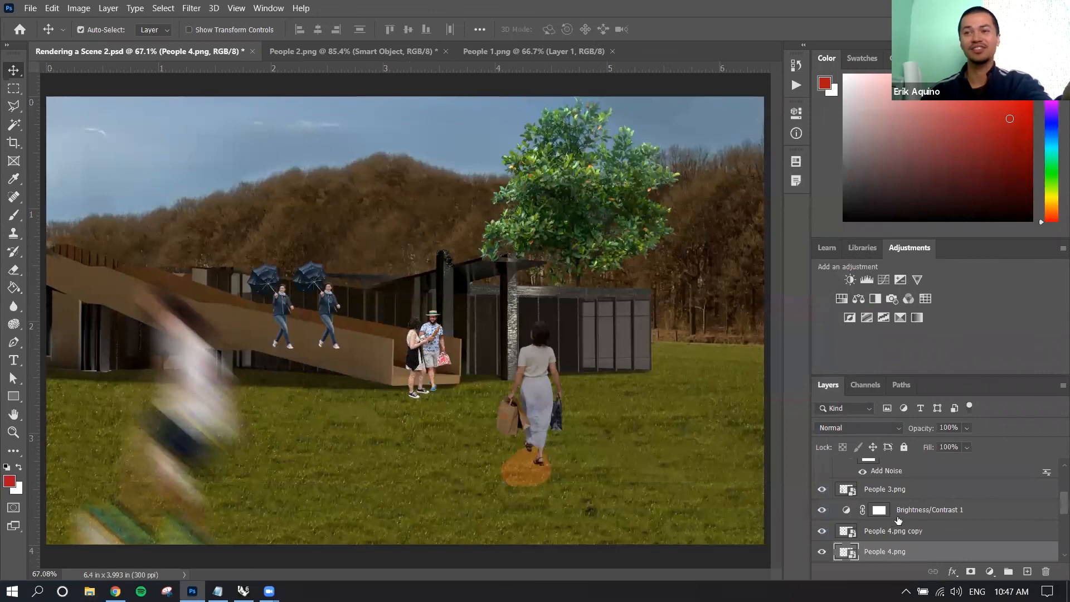
pyautogui.scroll(3, 894, 521)
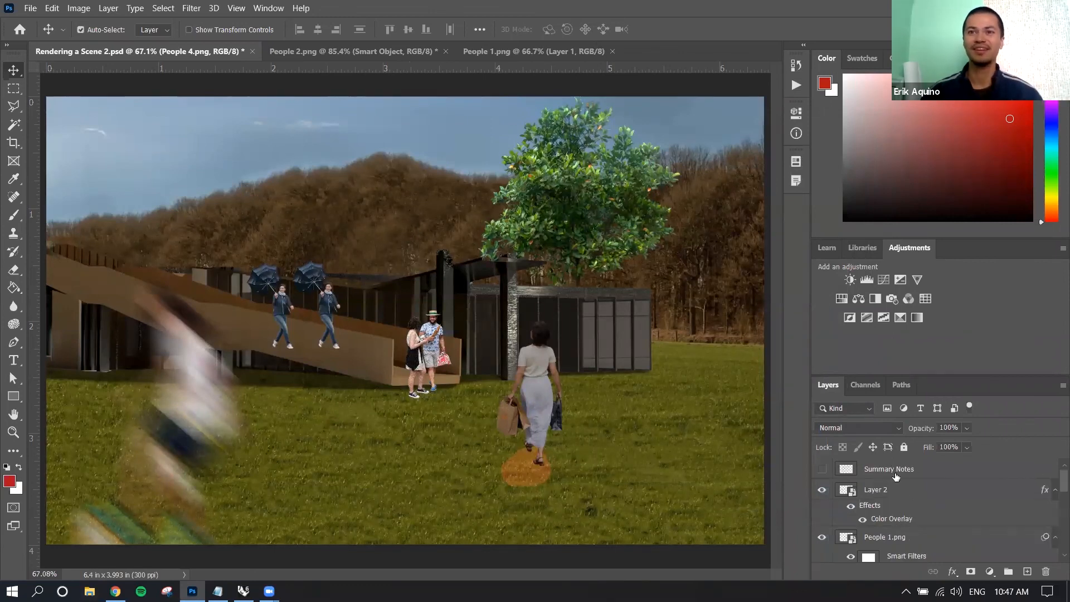
pyautogui.click(908, 493)
# Hide all scene layers from the background images up to Layer 2 and show the Summary Notes layer.
pyautogui.scroll(-3, 916, 514)
pyautogui.scroll(-1, 916, 514)
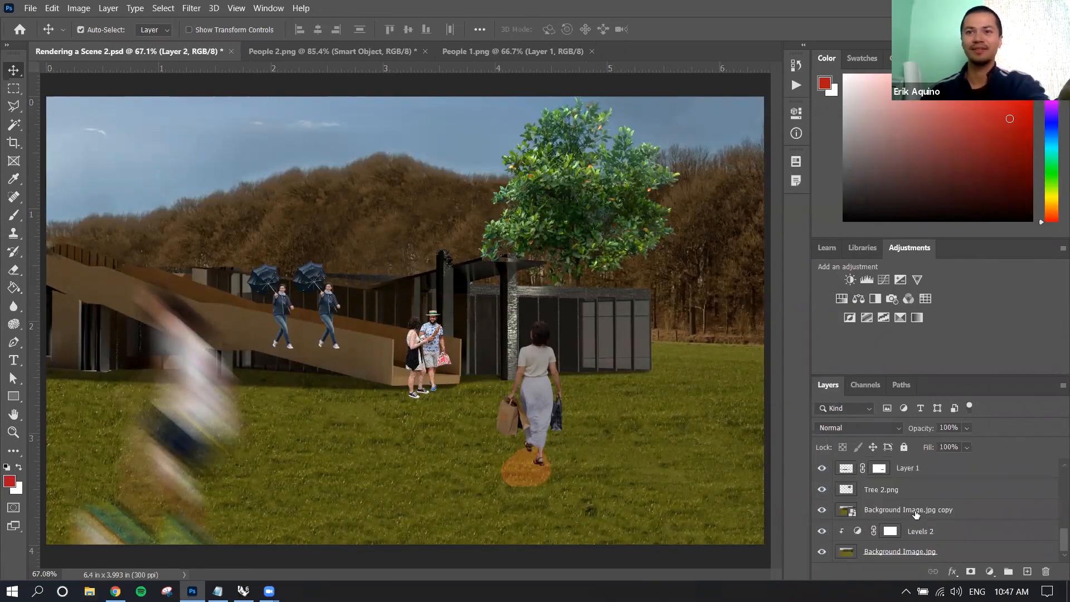
pyautogui.moveTo(822, 509); pyautogui.dragTo(823, 467)
pyautogui.scroll(2, 823, 511)
pyautogui.moveTo(823, 511); pyautogui.dragTo(825, 470)
pyautogui.scroll(2, 826, 496)
pyautogui.moveTo(824, 529); pyautogui.dragTo(822, 471)
pyautogui.scroll(2, 825, 487)
pyautogui.click(822, 471)
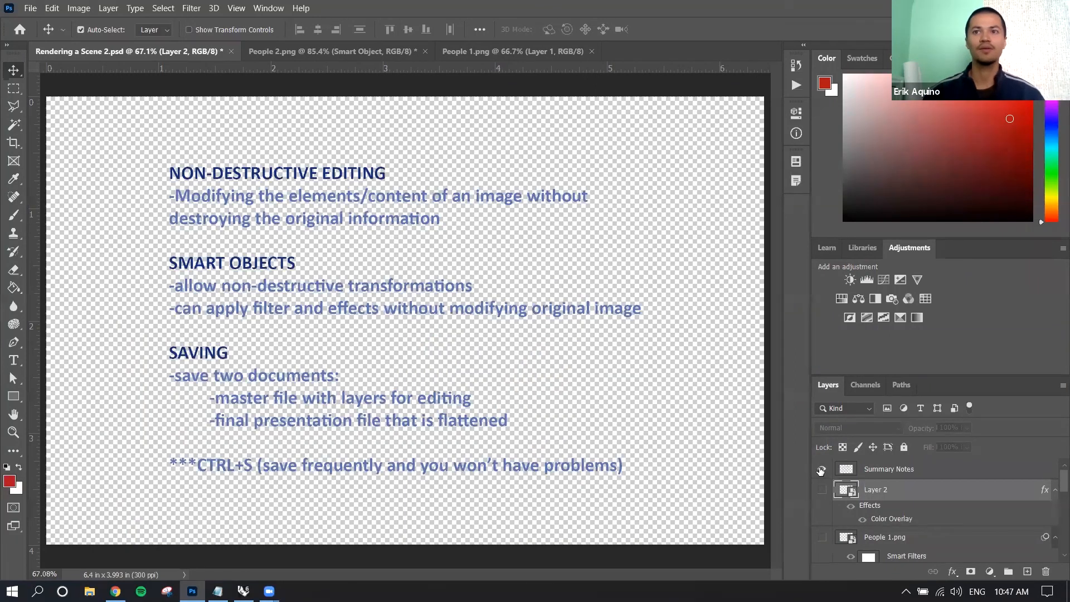